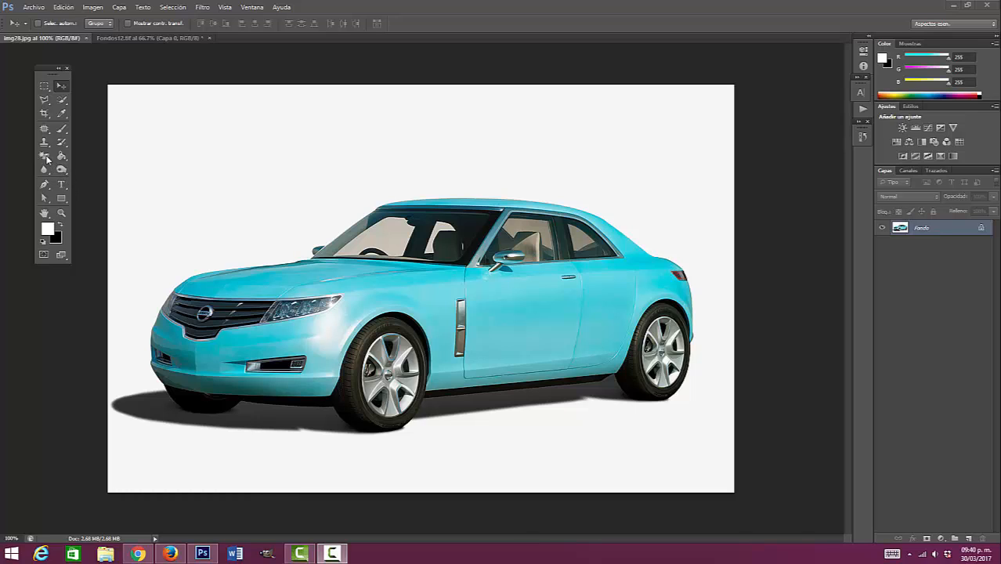
Step: Erase the white background around the car with the Magic Eraser at tolerance 10, contiguous
left_click(47, 159)
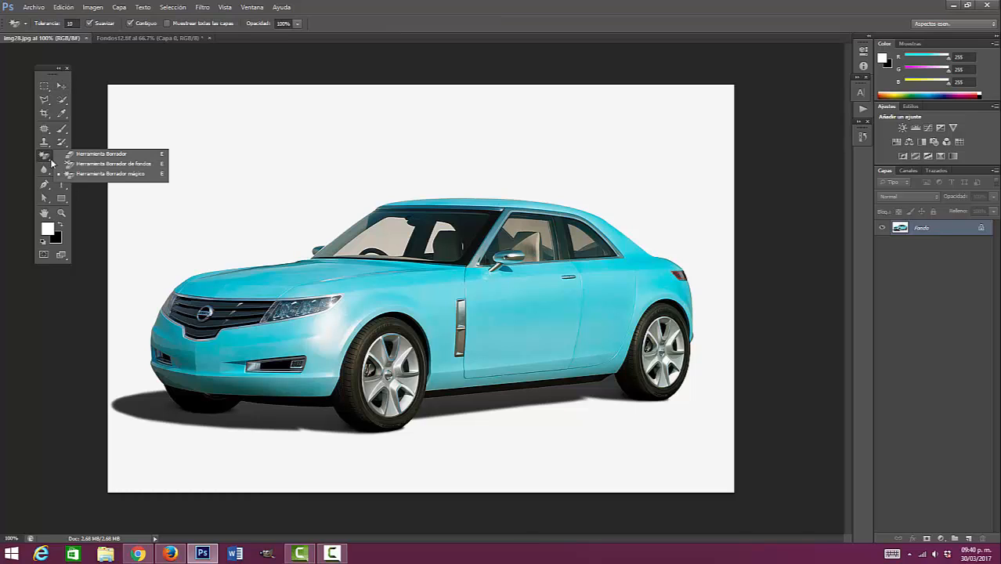
left_click(112, 176)
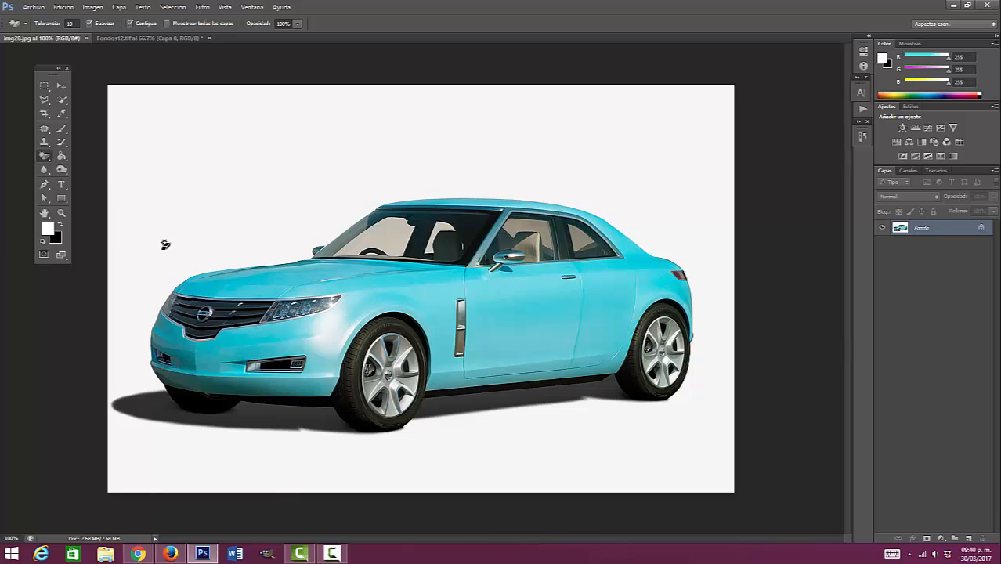
left_click(267, 161)
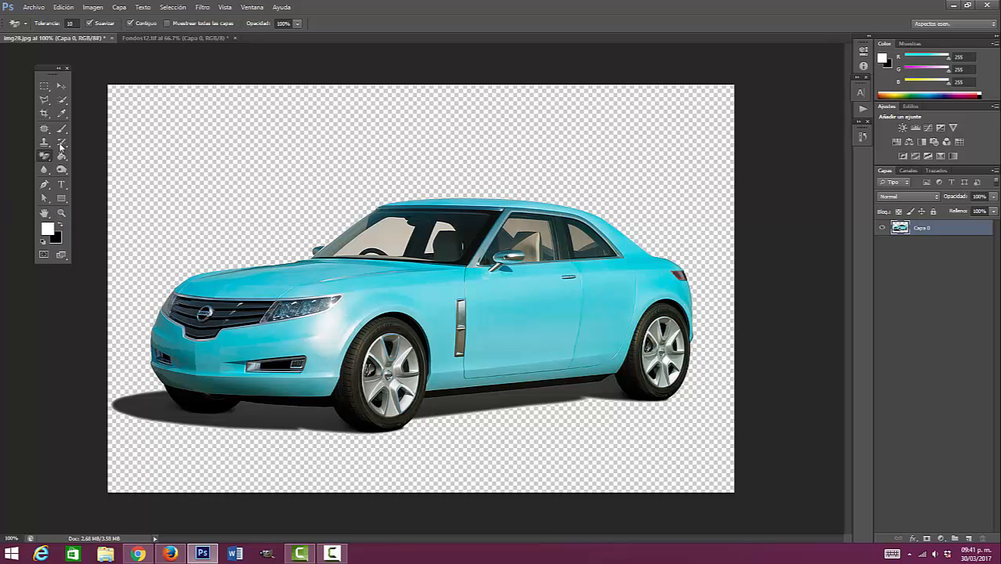
left_click(61, 87)
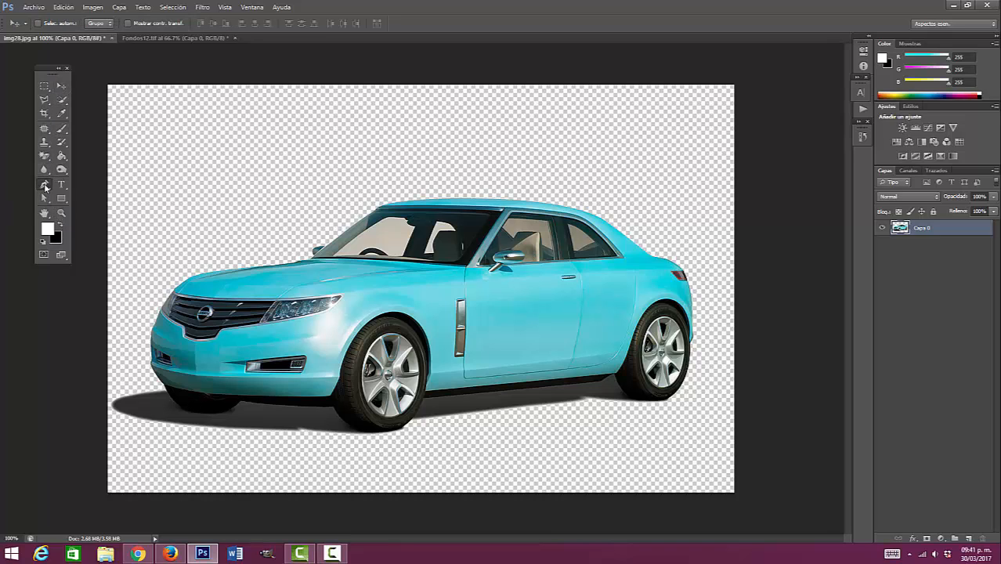
Step: Start a Pen tool path at the front bumper's lower corner and curve it around the bottom of the far front tire
left_click(45, 185)
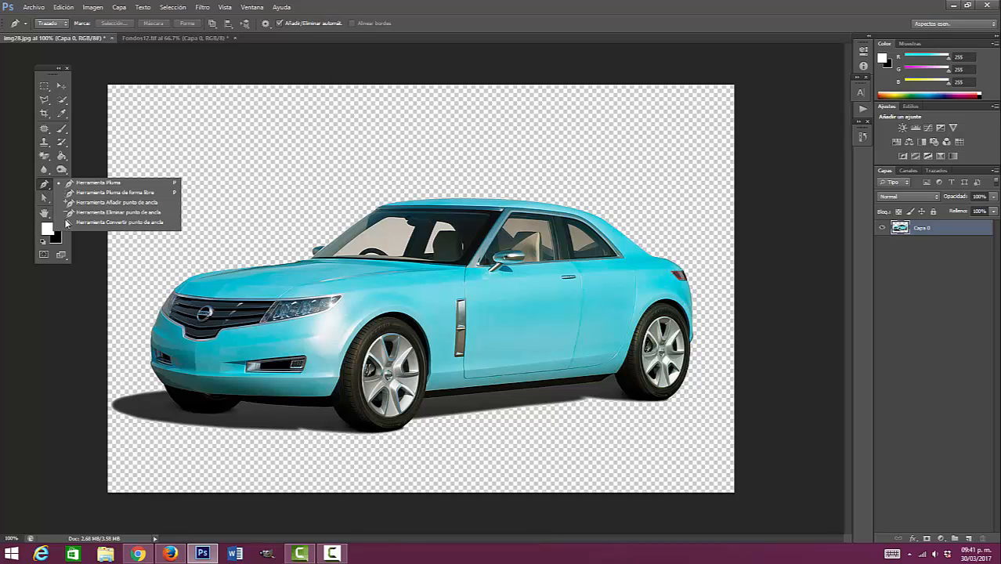
left_click(106, 184)
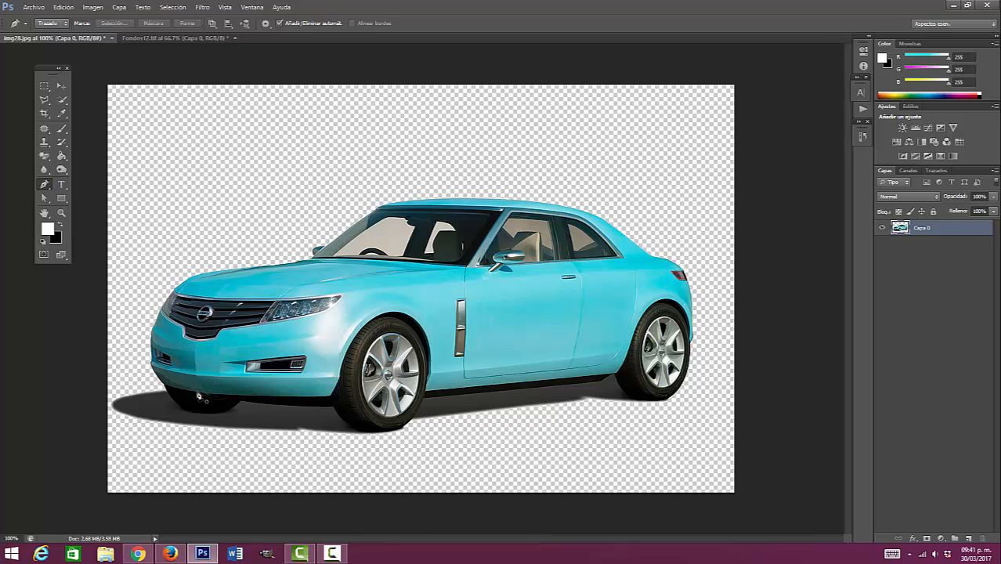
key("ctrl+plus")
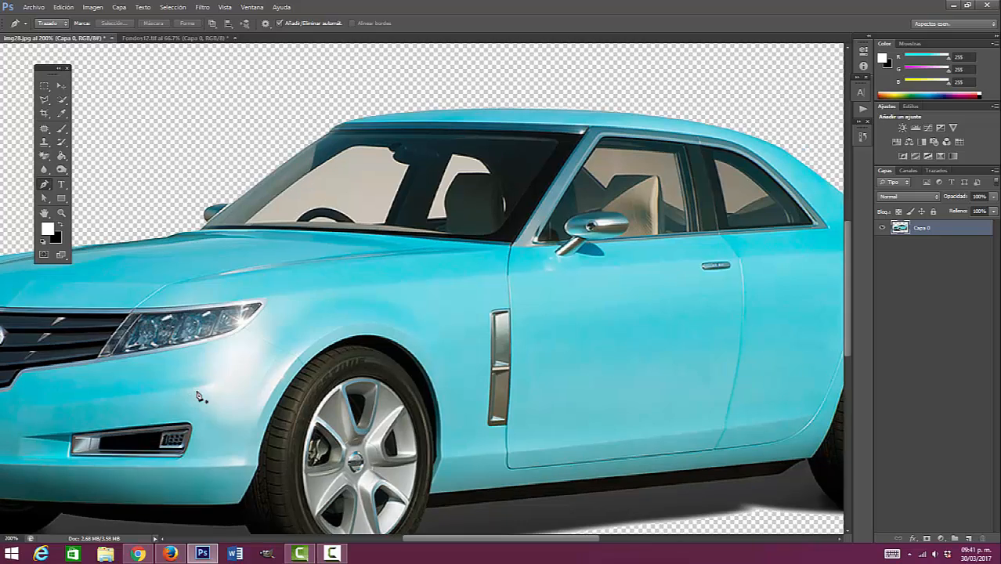
left_click_drag(258, 305, 527, 126)
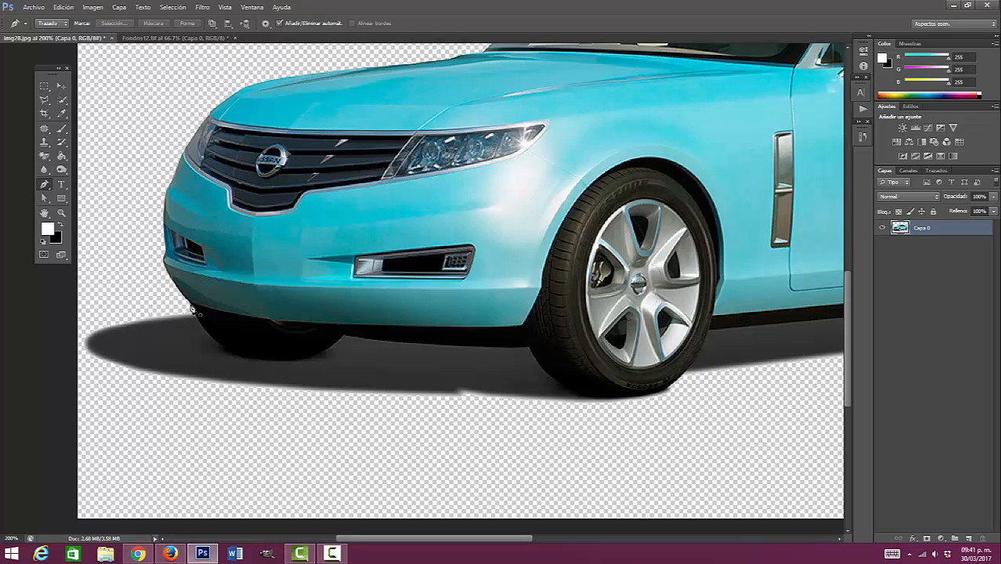
left_click(189, 320)
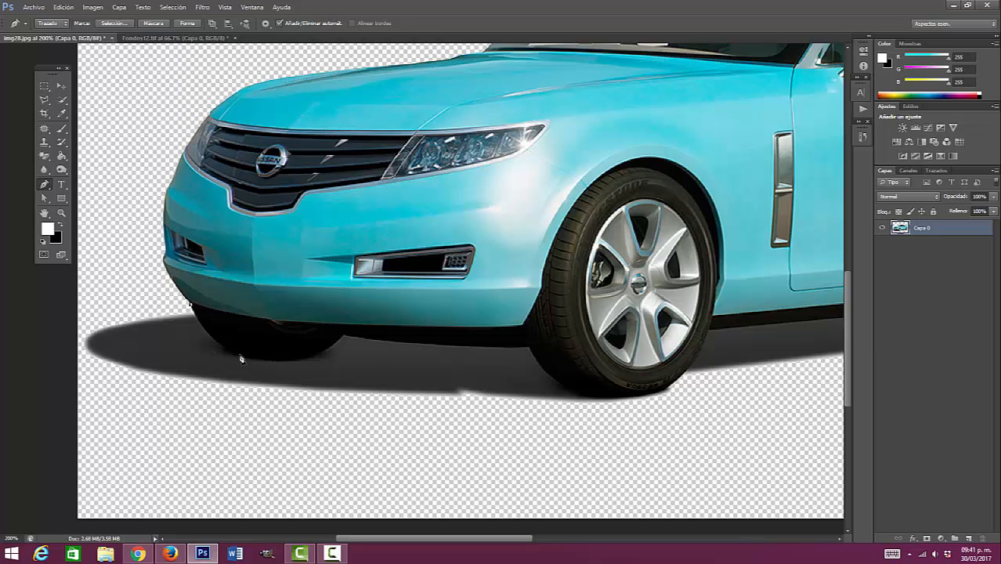
left_click(199, 342)
left_click_drag(239, 355, 279, 369)
left_click(240, 355, "alt")
left_click_drag(302, 359, 344, 358)
left_click(302, 359)
left_click_drag(344, 335, 359, 316)
left_click(346, 338, "alt")
Step: Continue the path along the front underbody edge and around the bottom of the near front tire
left_click(530, 350)
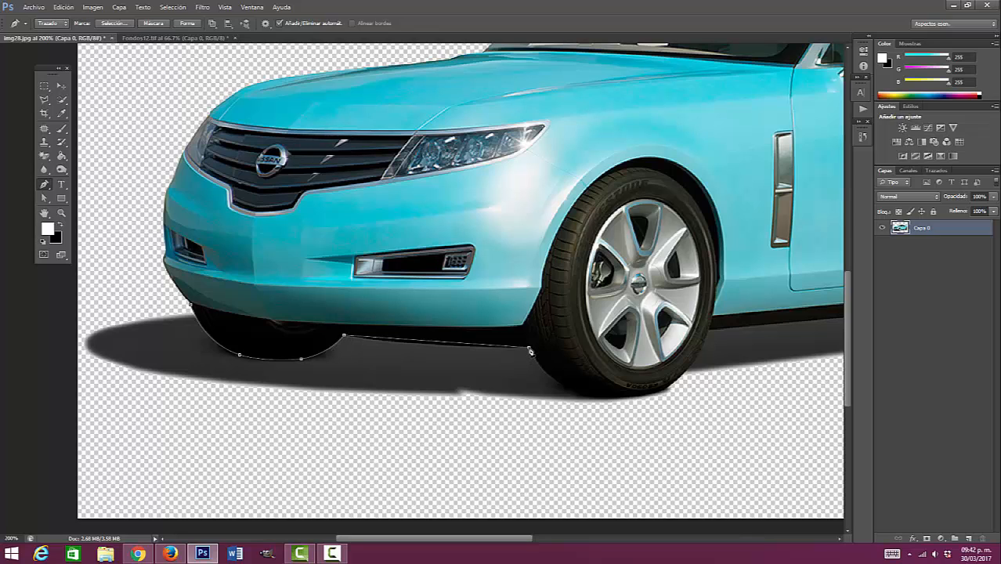
left_click_drag(530, 351, 683, 352)
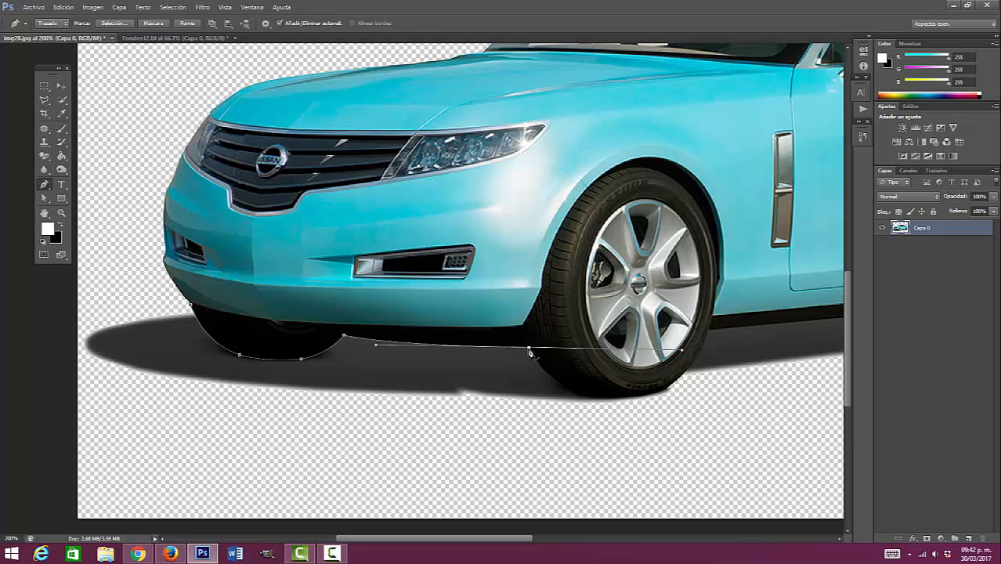
left_click(530, 349, "alt")
left_click_drag(574, 398, 537, 345)
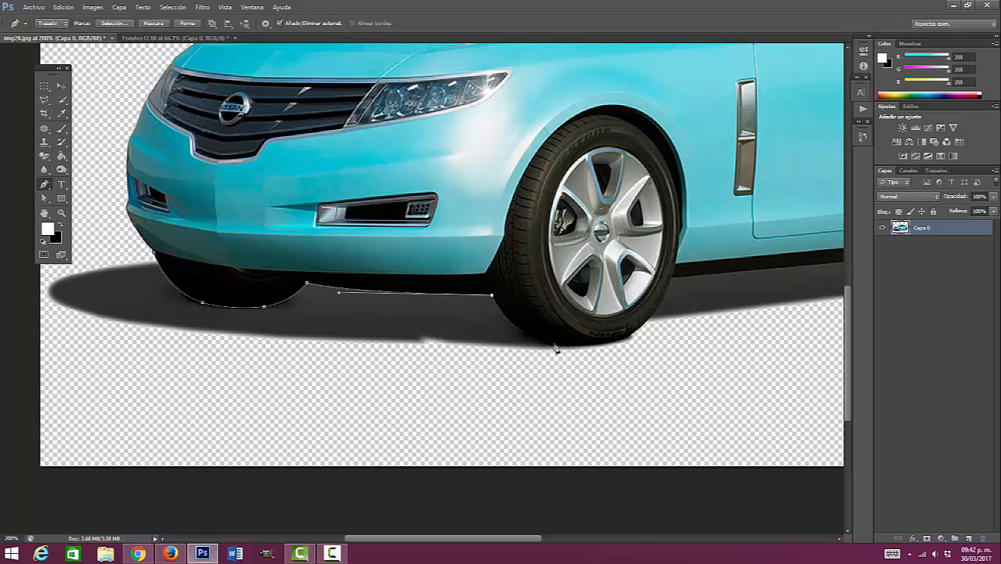
left_click_drag(555, 346, 610, 362)
left_click_drag(599, 346, 621, 339)
left_click_drag(623, 340, 624, 340)
left_click(599, 345, "alt")
Step: Run the path loosely around the outside of the front shadow and close it at its starting point by the bumper
left_click(345, 378)
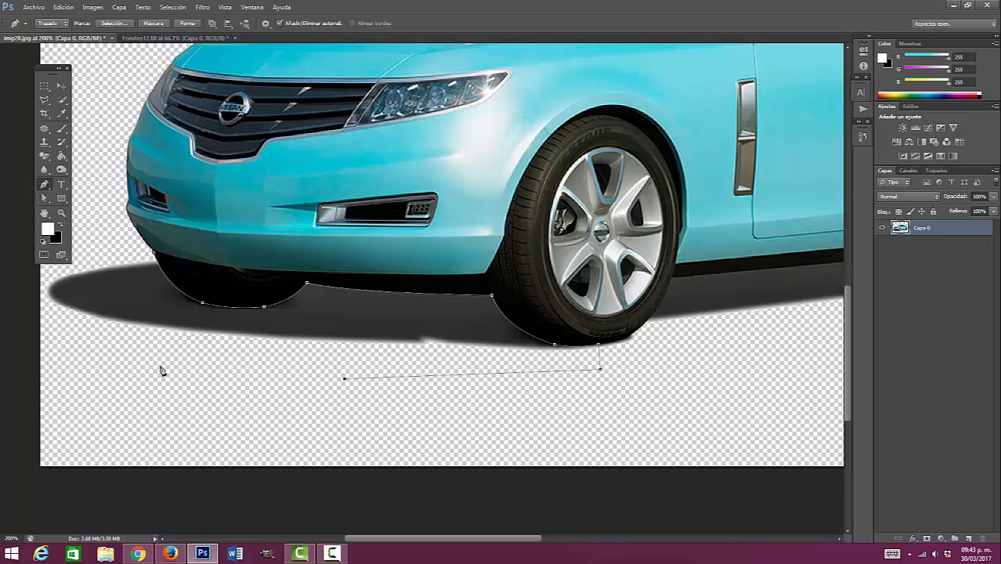
left_click(143, 366)
left_click(48, 324)
left_click(41, 310)
left_click(43, 270)
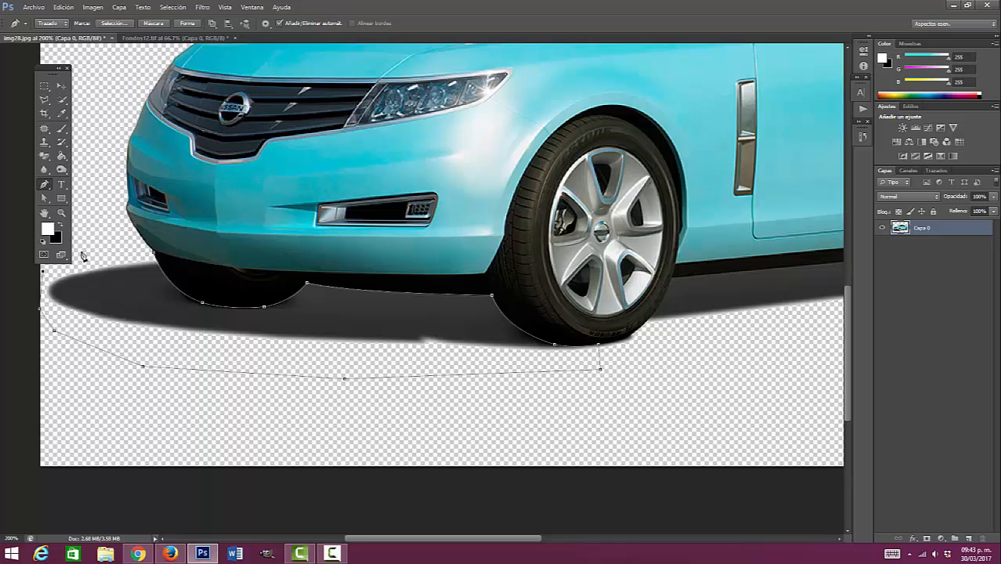
left_click(92, 249)
left_click(157, 256)
Step: Convert the closed front shadow path into a new selection through Make Selection, and undo it
right_click(362, 313)
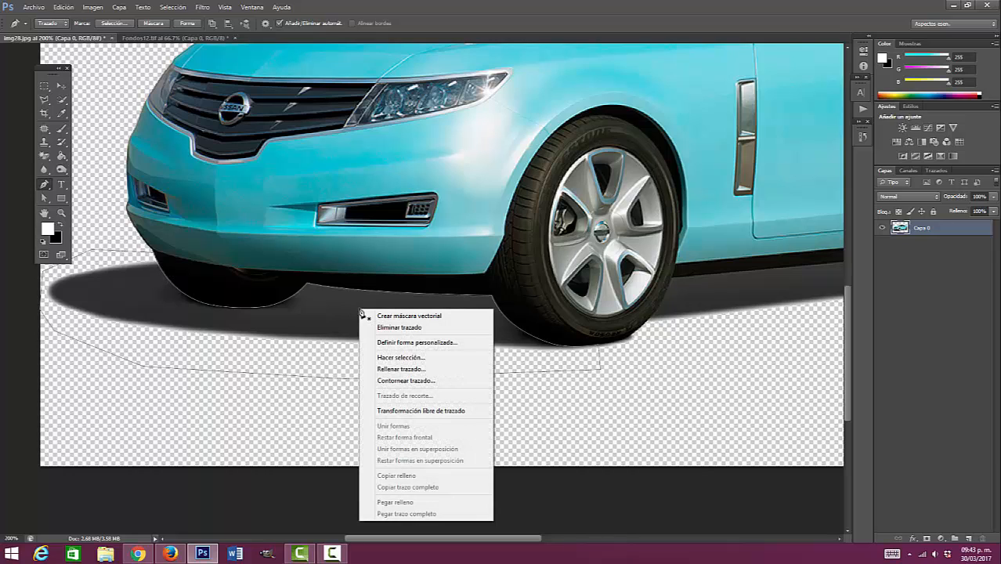
left_click(416, 358)
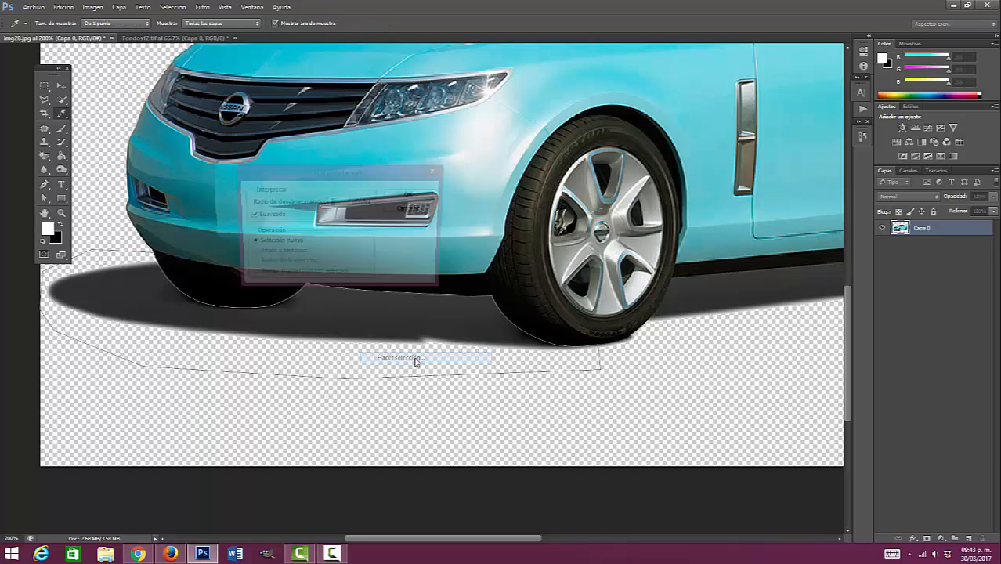
left_click(411, 194)
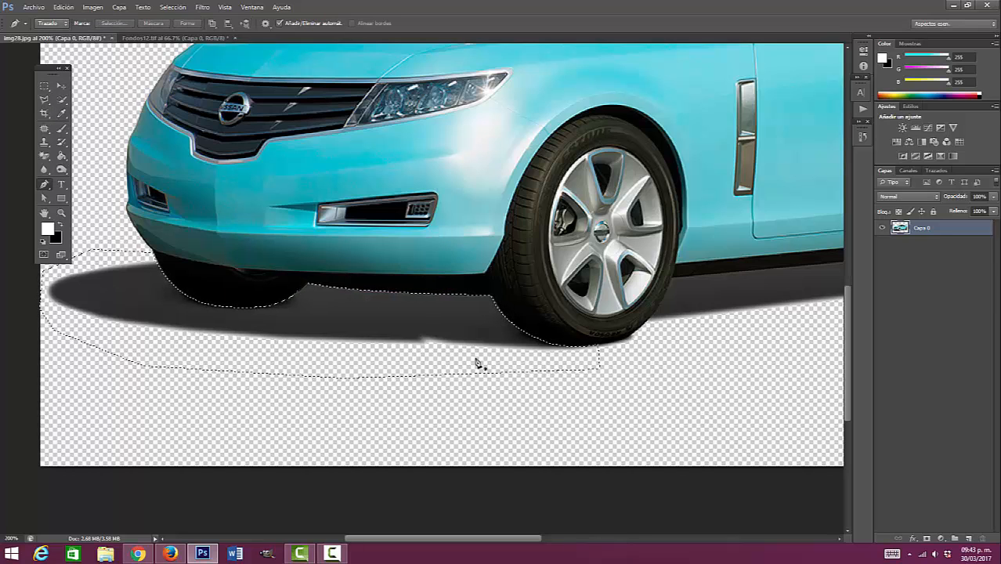
key("z")
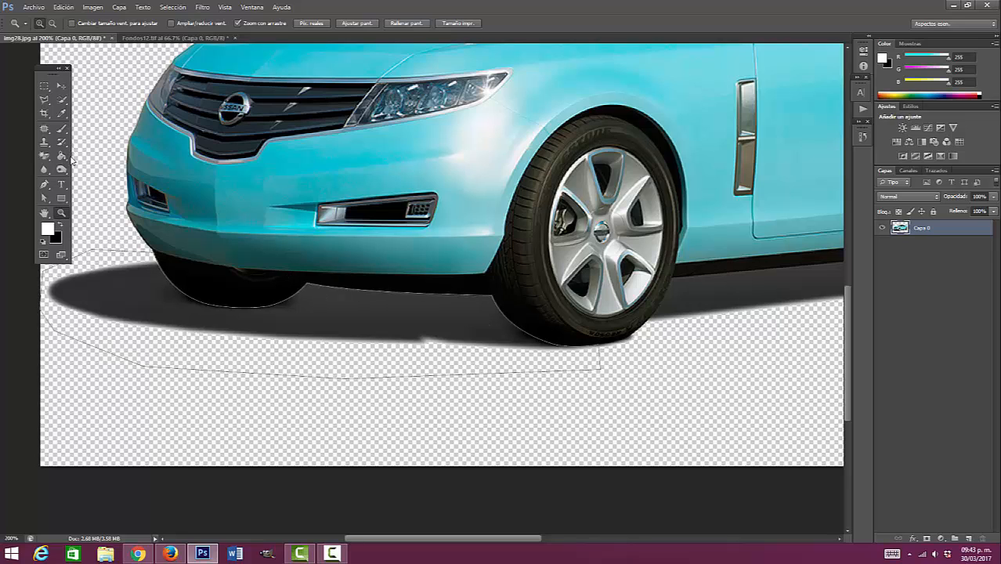
left_click(44, 184)
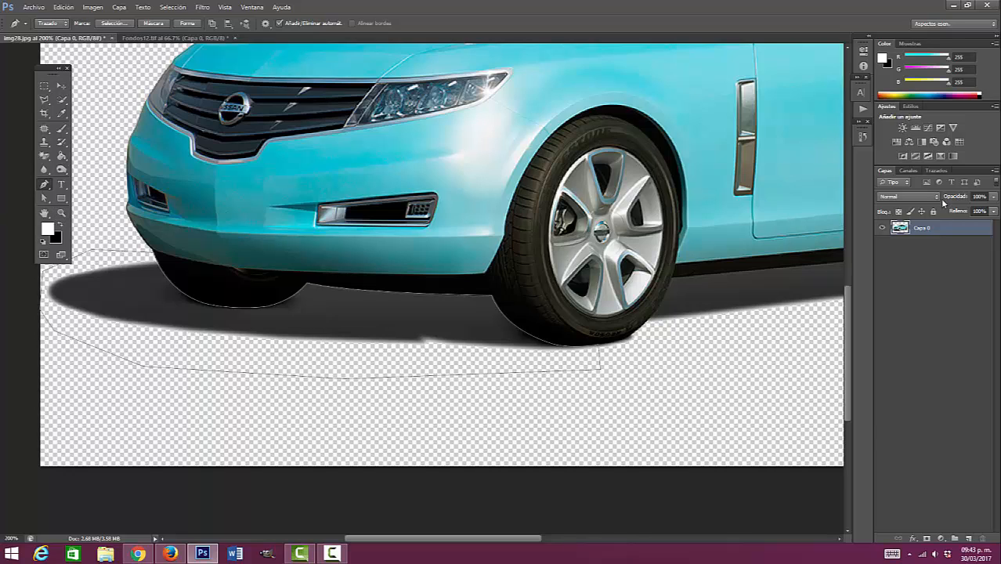
Step: Load the front shadow's work path as a selection and return to the car layer
left_click(942, 173)
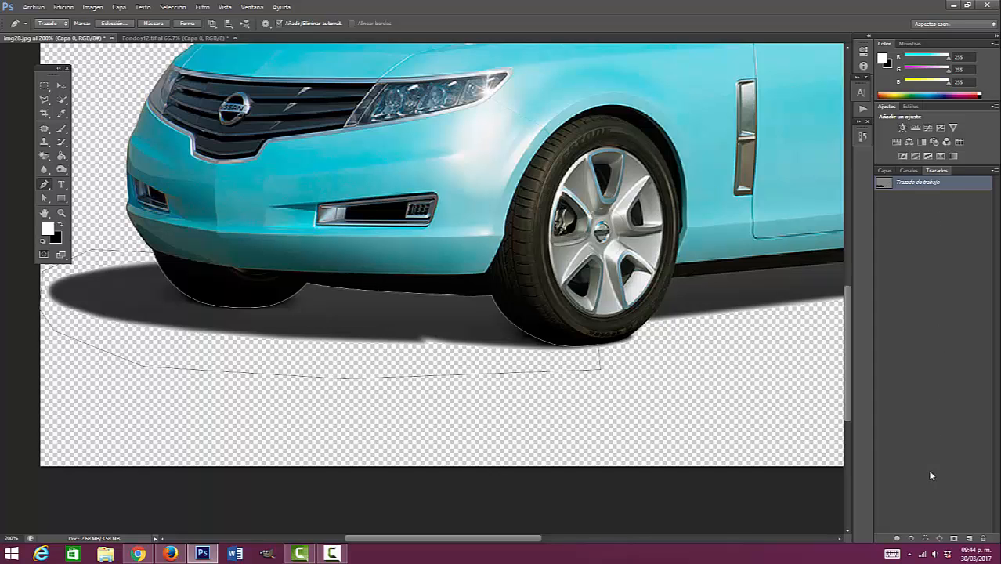
left_click(925, 538)
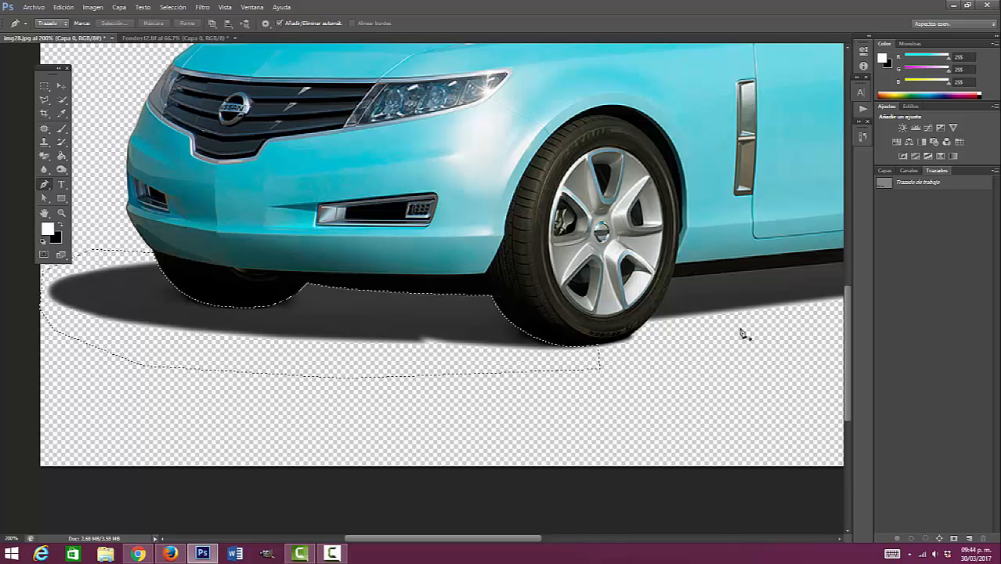
left_click(885, 171)
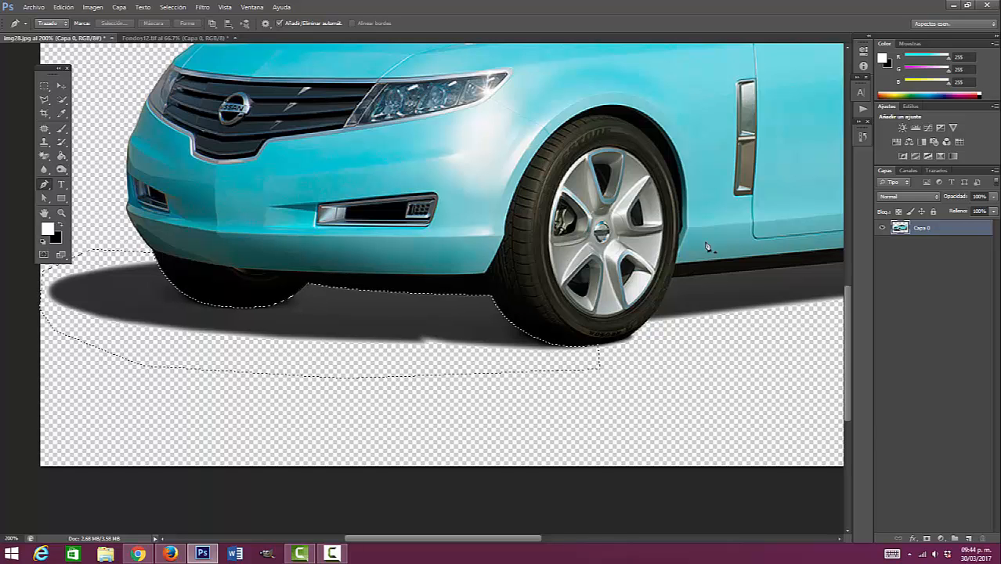
Step: Clear the selected front shadow from the car layer and deselect
left_click(66, 8)
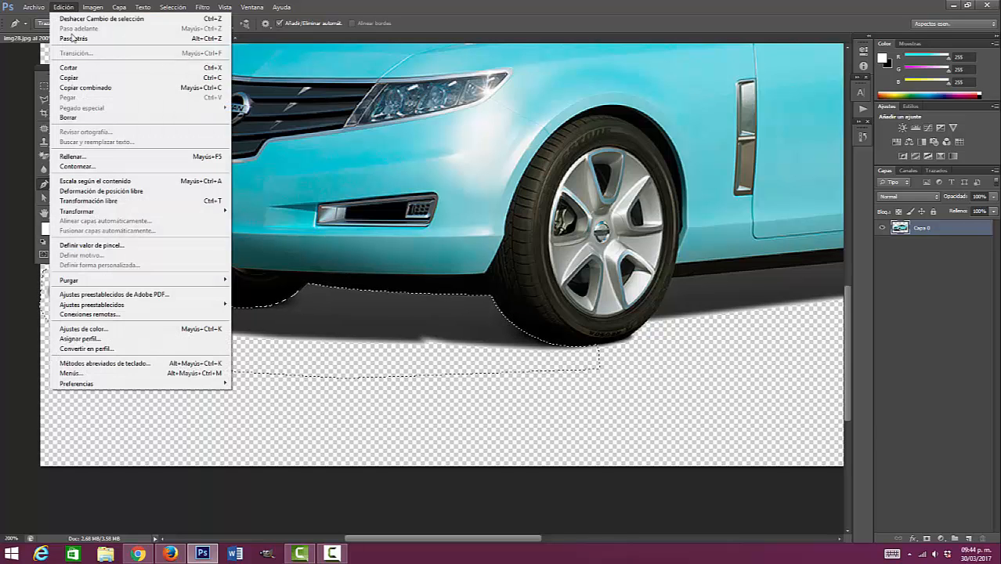
left_click(78, 106)
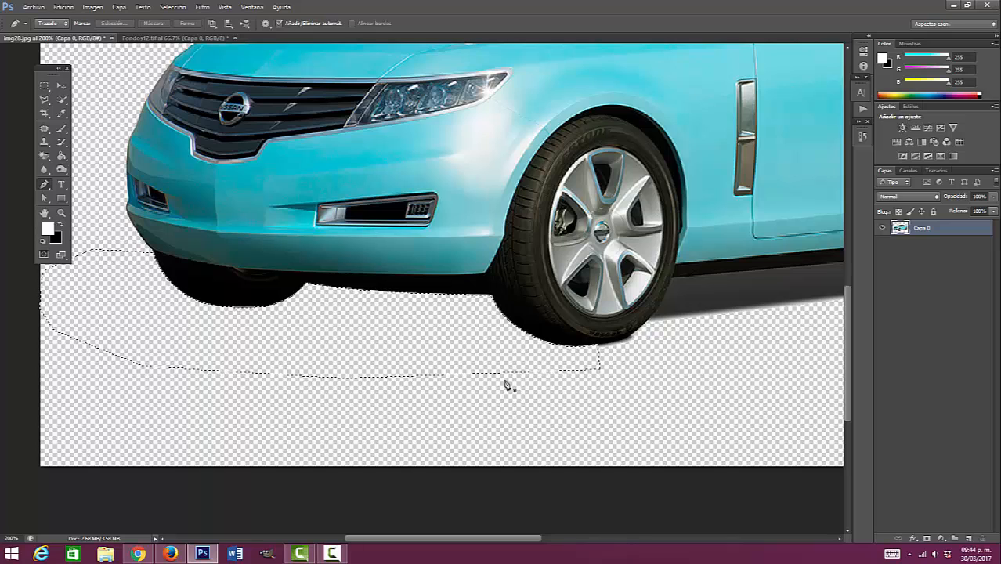
left_click(160, 7)
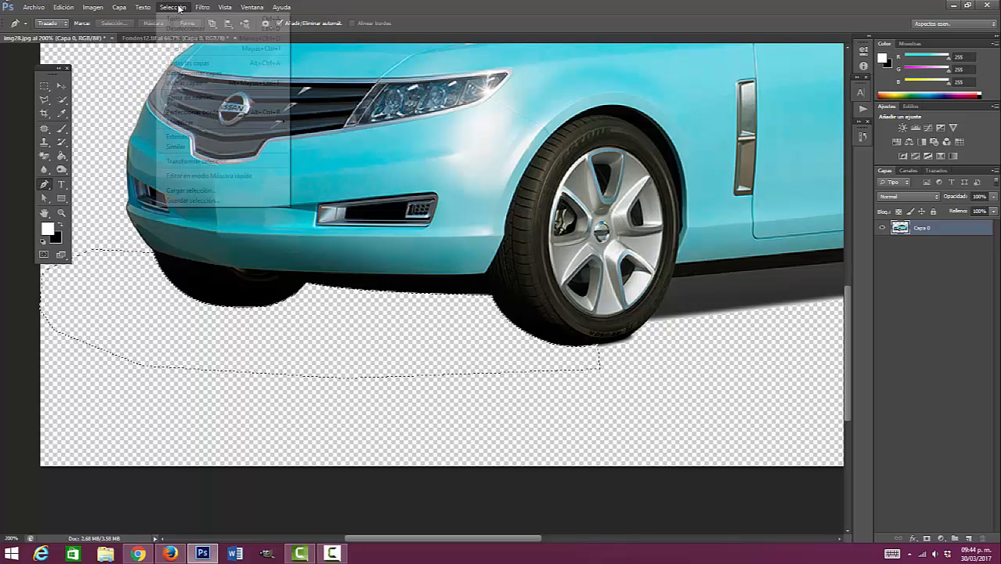
left_click(216, 29)
Step: Draw a new Pen path from the near front tire's bottom along the car's sill to the rear tire's front edge
left_click_drag(564, 290, 221, 268)
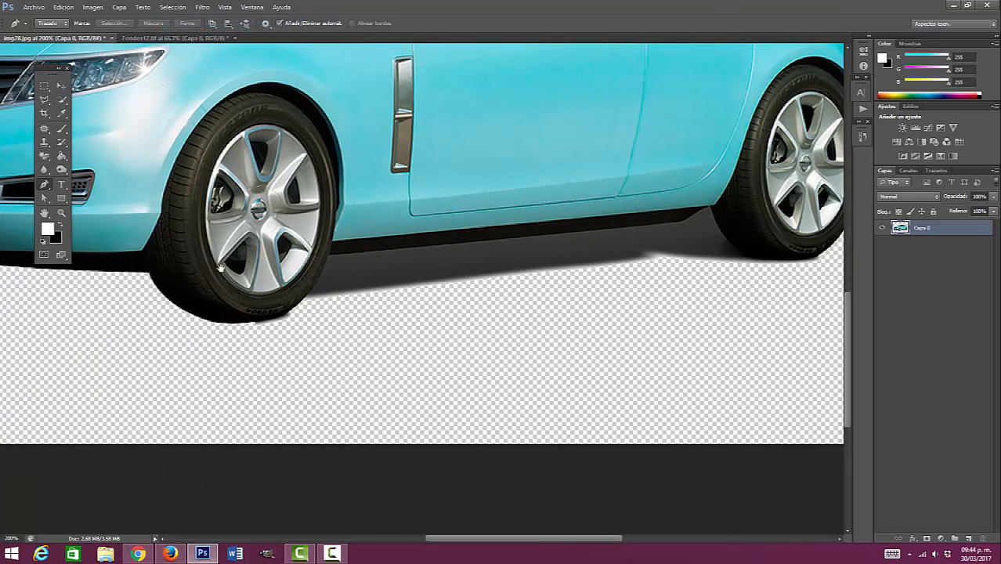
left_click(255, 322)
left_click_drag(329, 254, 353, 186)
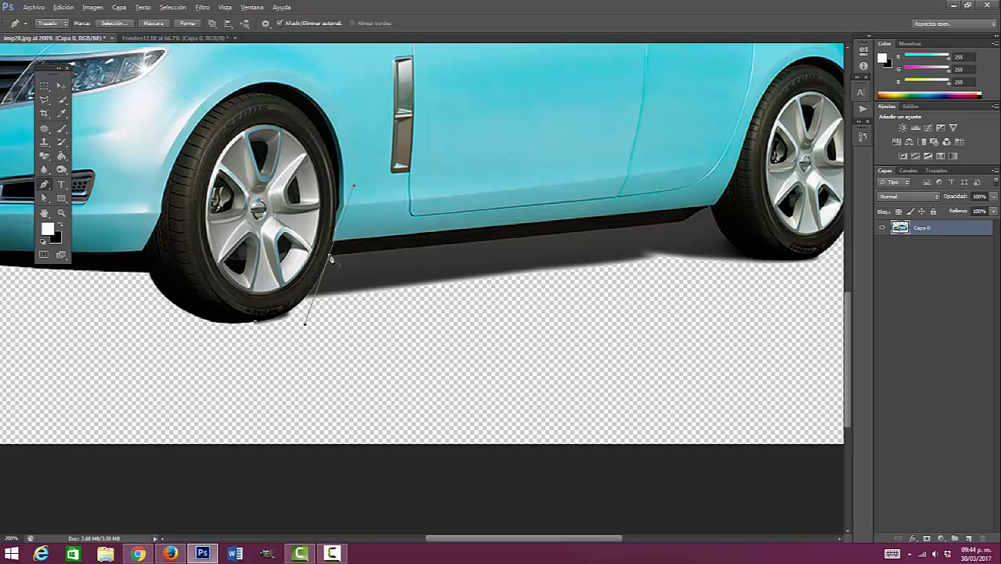
left_click(329, 253)
left_click(682, 223)
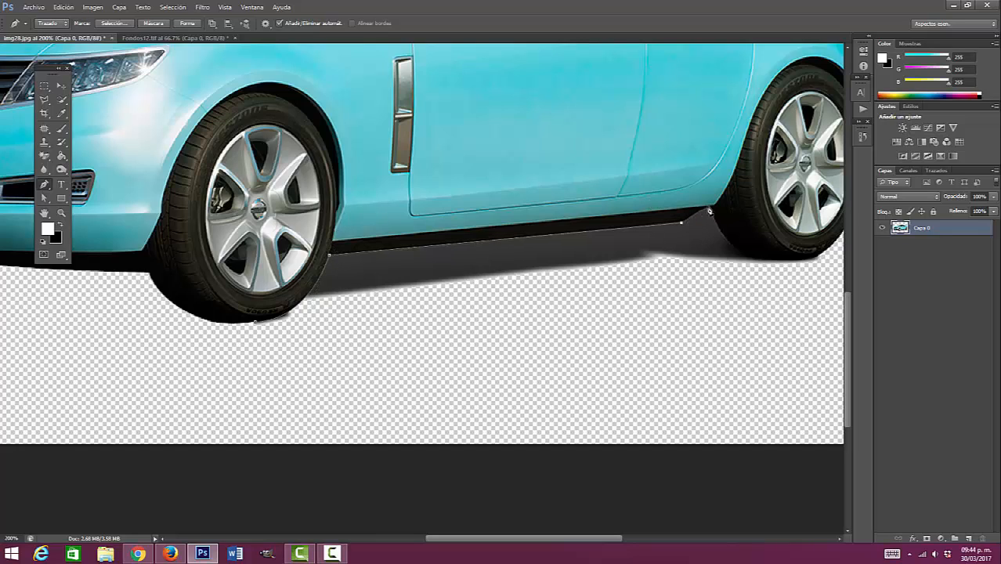
left_click_drag(708, 207, 718, 208)
left_click_drag(713, 211, 714, 217)
Step: Extend the path in a curve around the bottom of the rear tire
left_click_drag(761, 263, 670, 241)
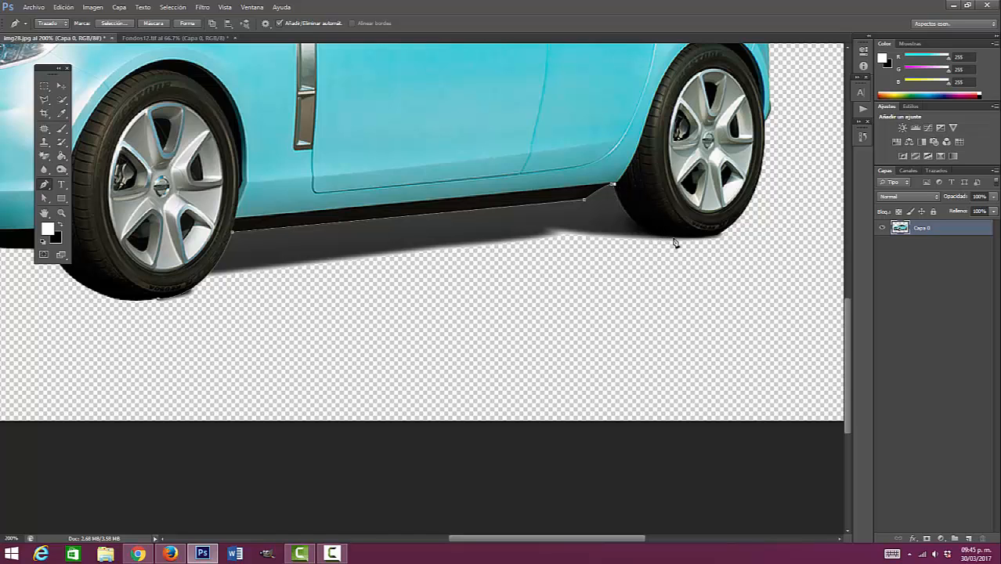
left_click_drag(676, 236, 729, 242)
left_click_drag(680, 242, 745, 228)
left_click(721, 233, "alt")
left_click(734, 228)
Step: Run the path below the shadow between the wheels and close it at the front tire's bottom
left_click(745, 256)
left_click_drag(575, 276, 566, 278)
left_click(324, 314)
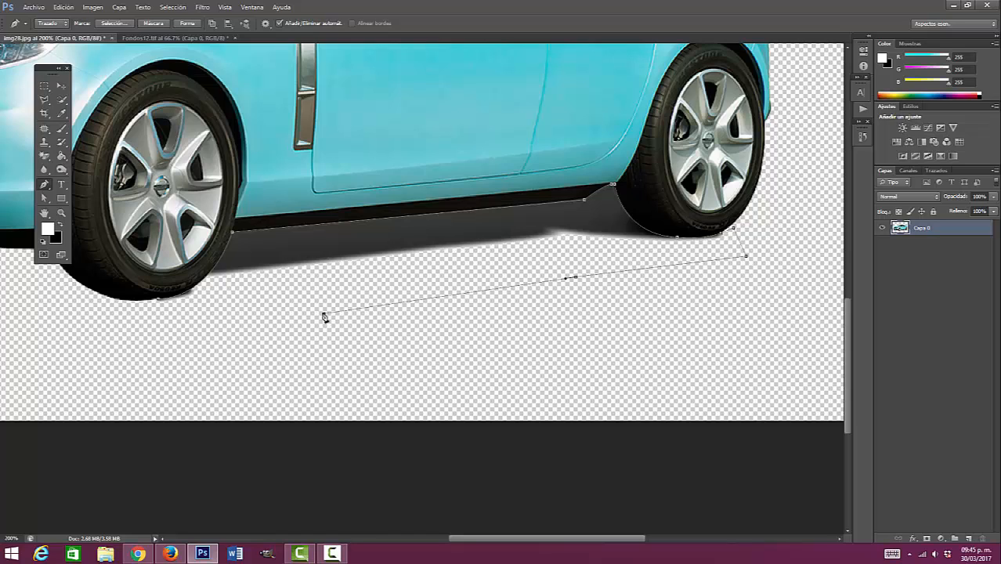
left_click(209, 341)
left_click(159, 304)
Step: Convert the closed path around the shadow between the wheels into a new anti-aliased selection with a 0-pixel feather radius
left_click(939, 170)
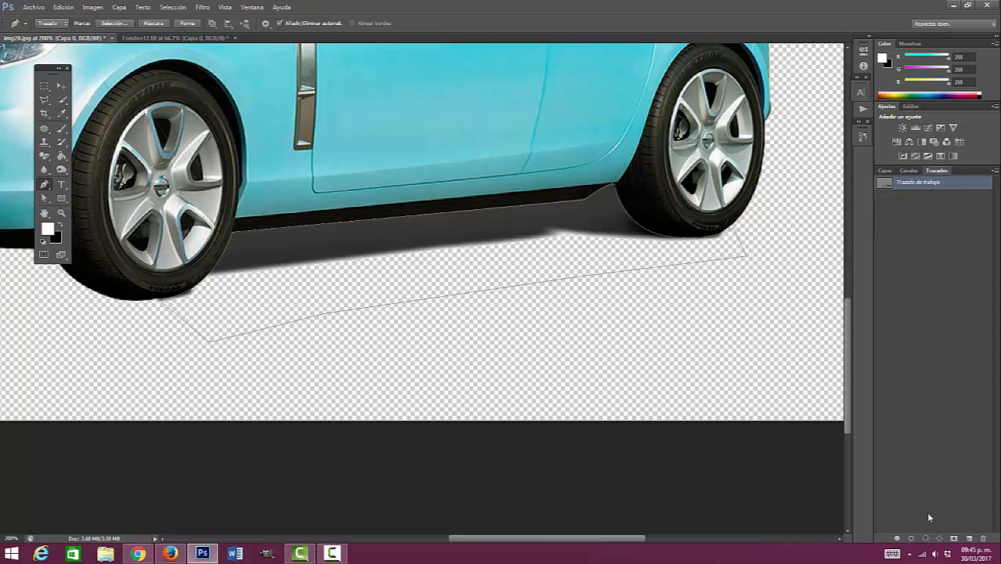
left_click(884, 171)
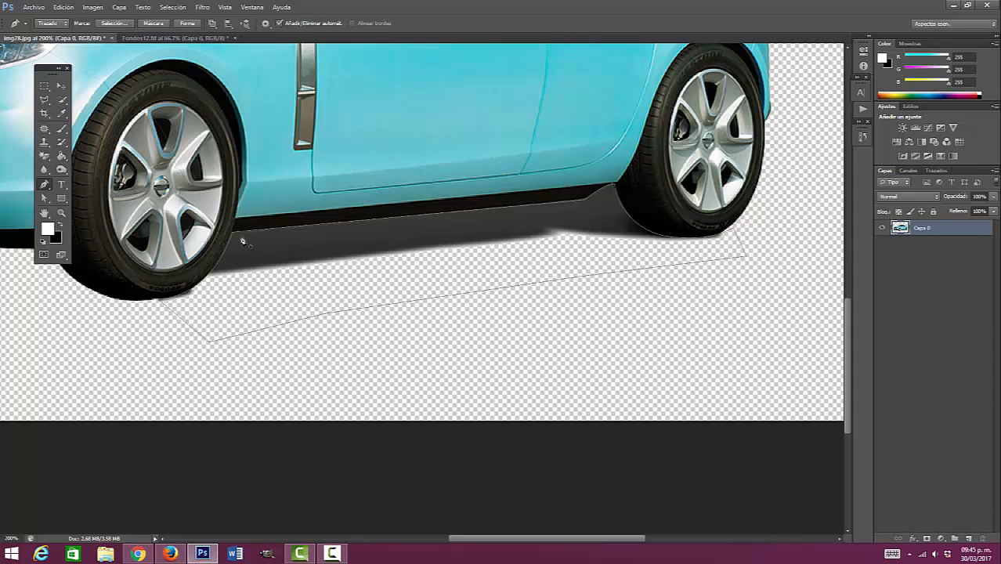
right_click(521, 244)
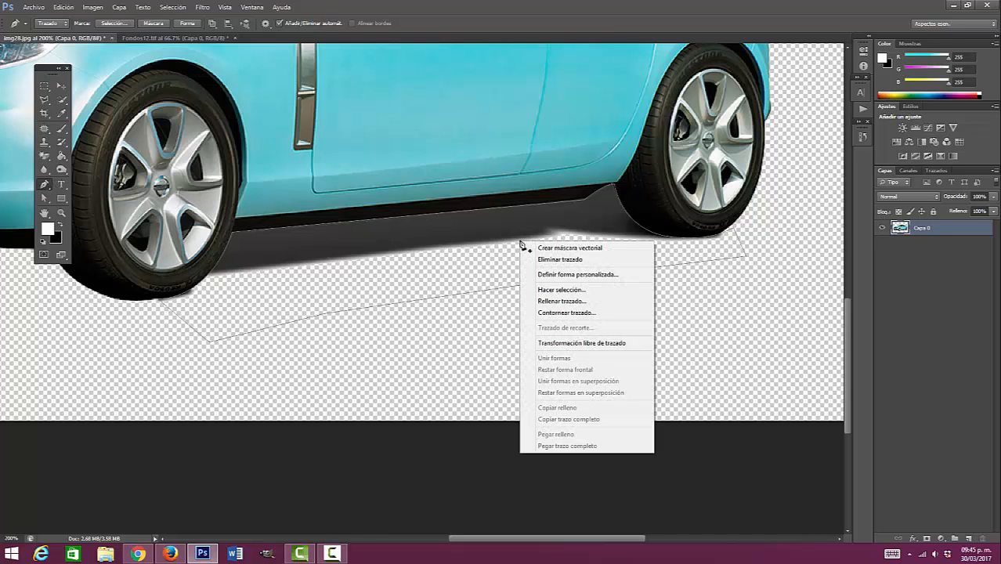
left_click(586, 294)
left_click(596, 147)
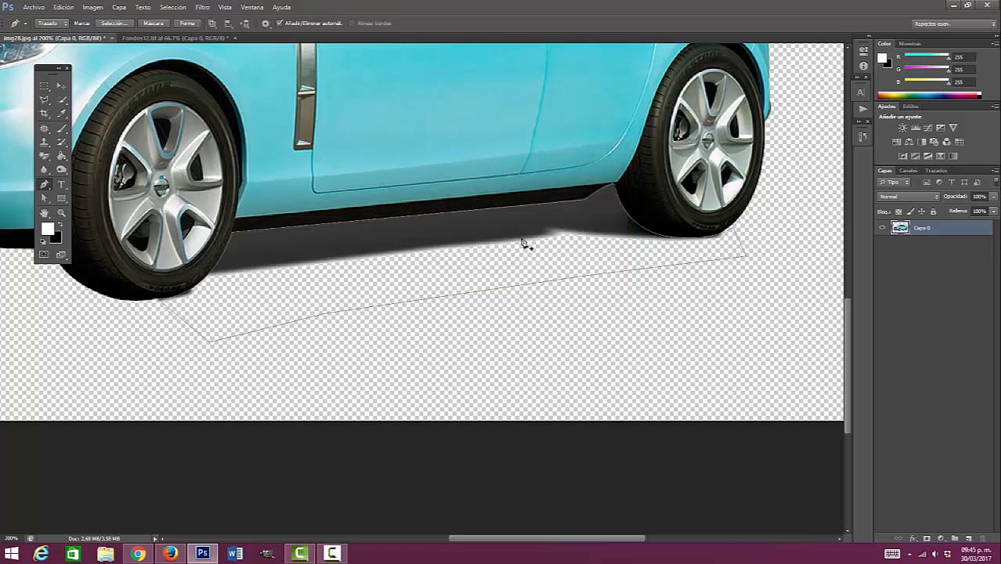
right_click(523, 244)
left_click(558, 287)
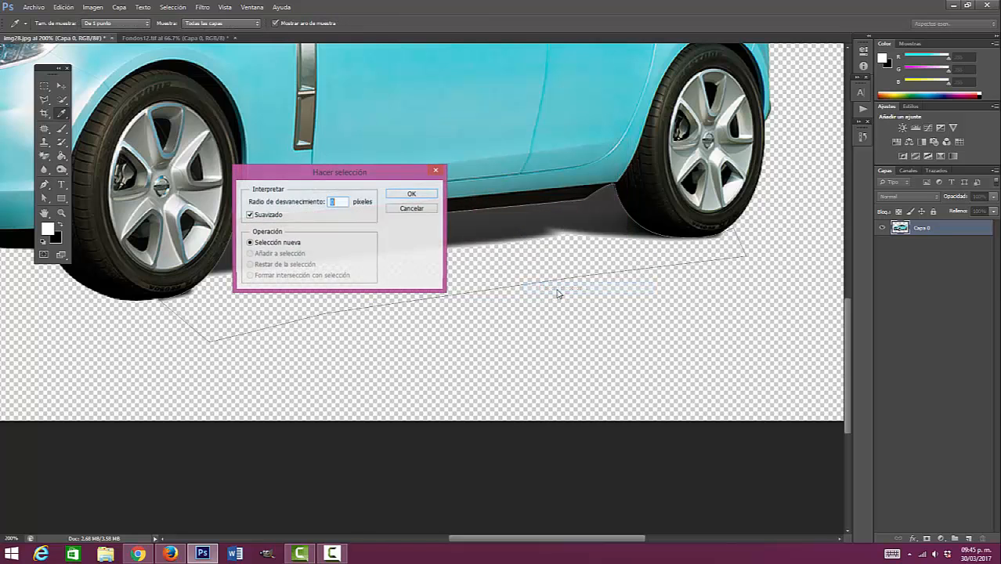
left_click(412, 194)
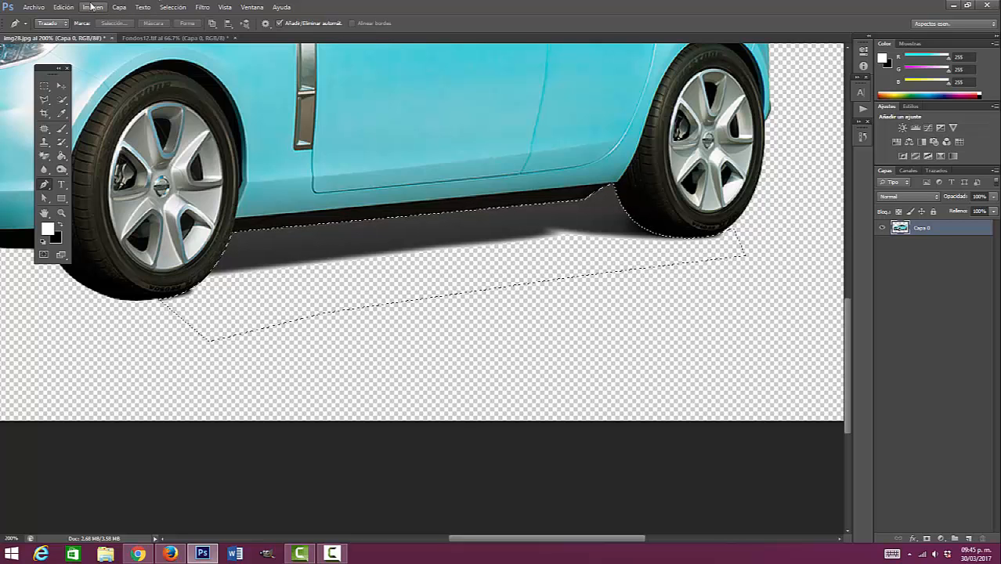
Step: Clear the selected shadow between the wheels from the car layer and deselect
left_click(63, 7)
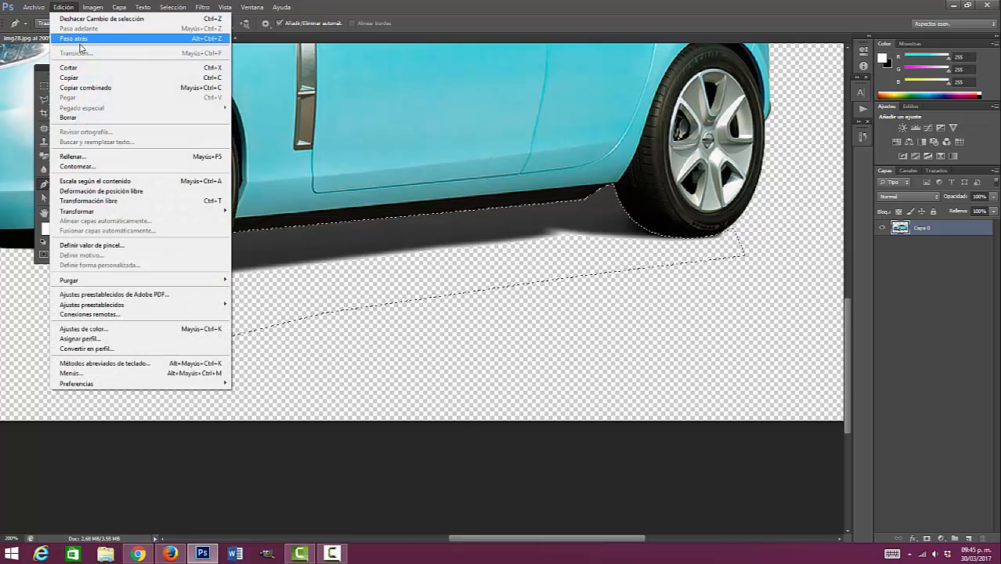
left_click(476, 29)
key("Delete")
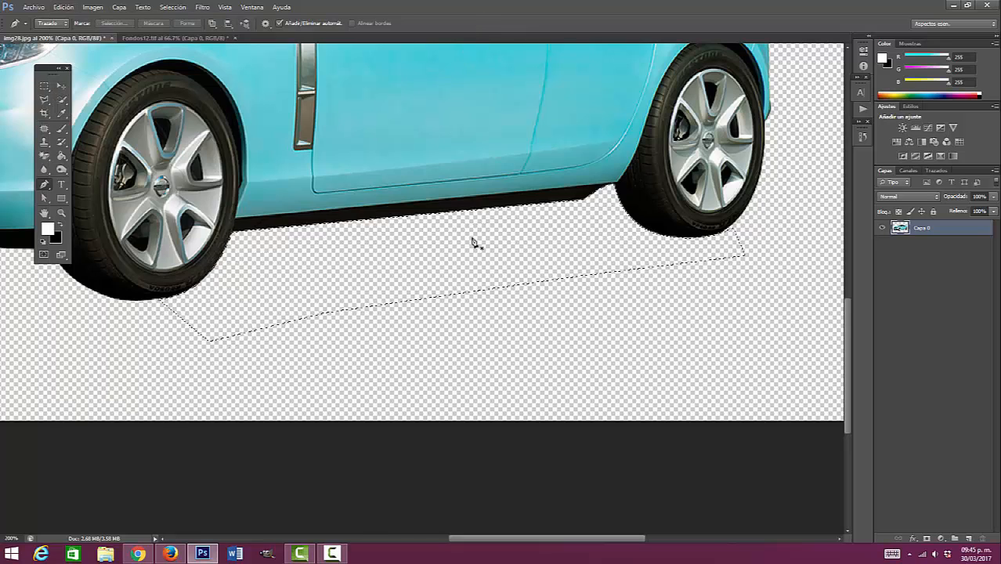
double_click(45, 212)
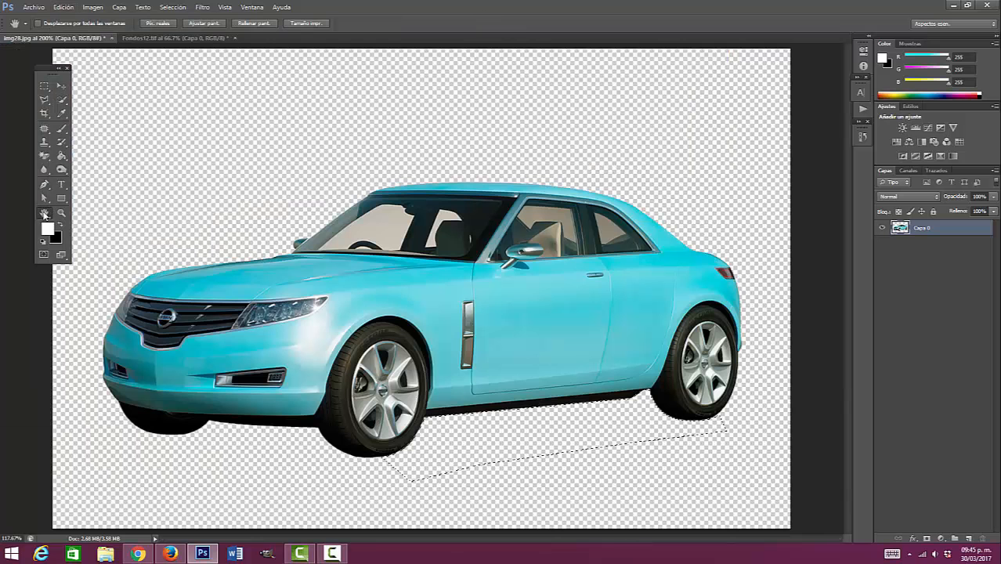
left_click(61, 84)
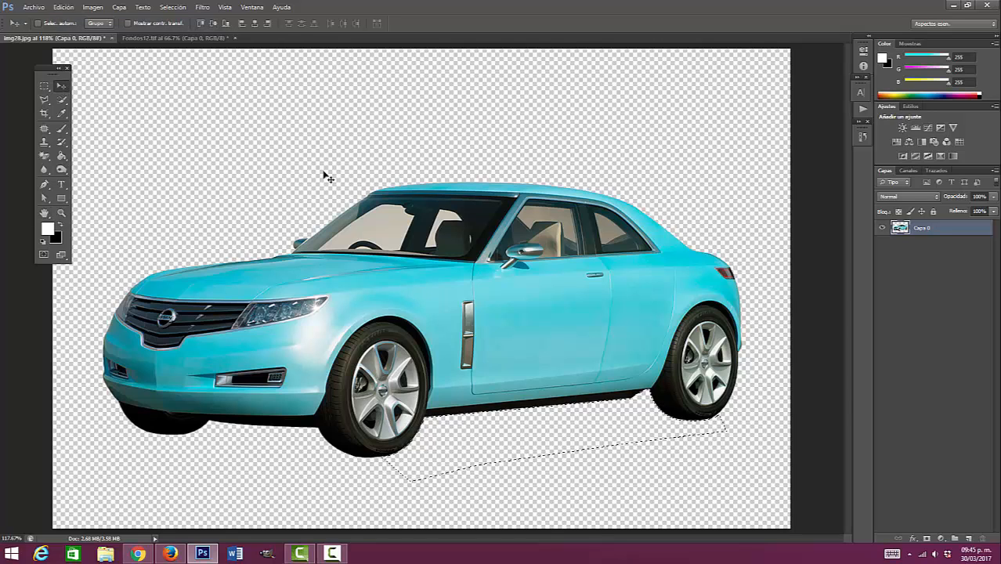
left_click(172, 7)
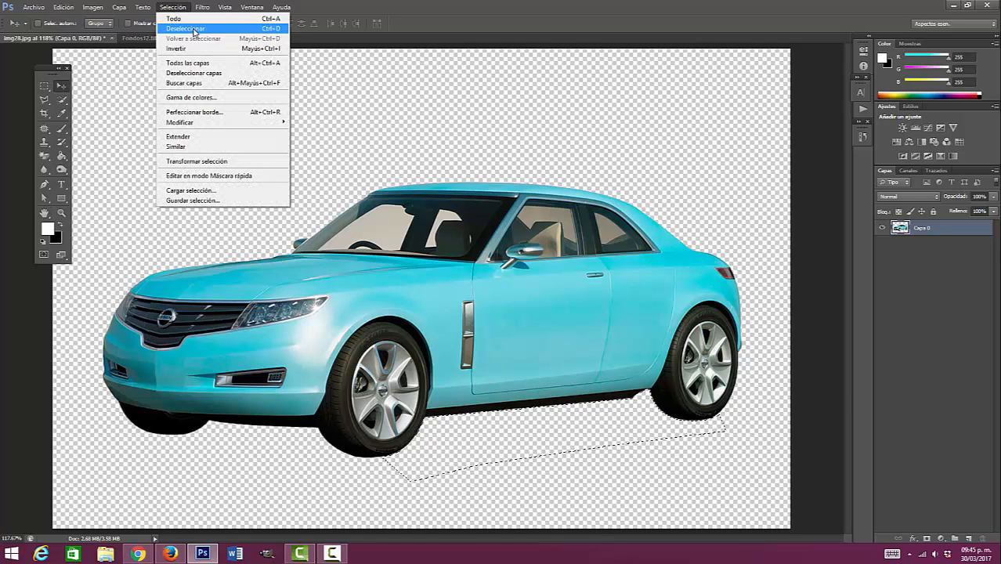
left_click(185, 29)
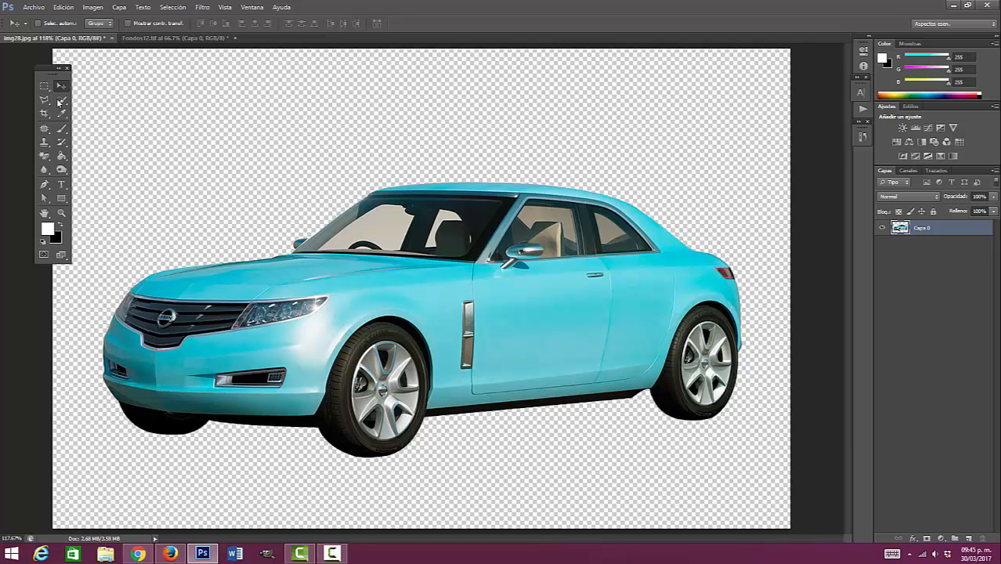
Step: Copy the cut-out car into the Fondos12 garden document, placing it on the lawn in front of the flower bed
left_click_drag(52, 71, 40, 76)
left_click_drag(391, 322, 360, 271)
left_click_drag(285, 126, 312, 100)
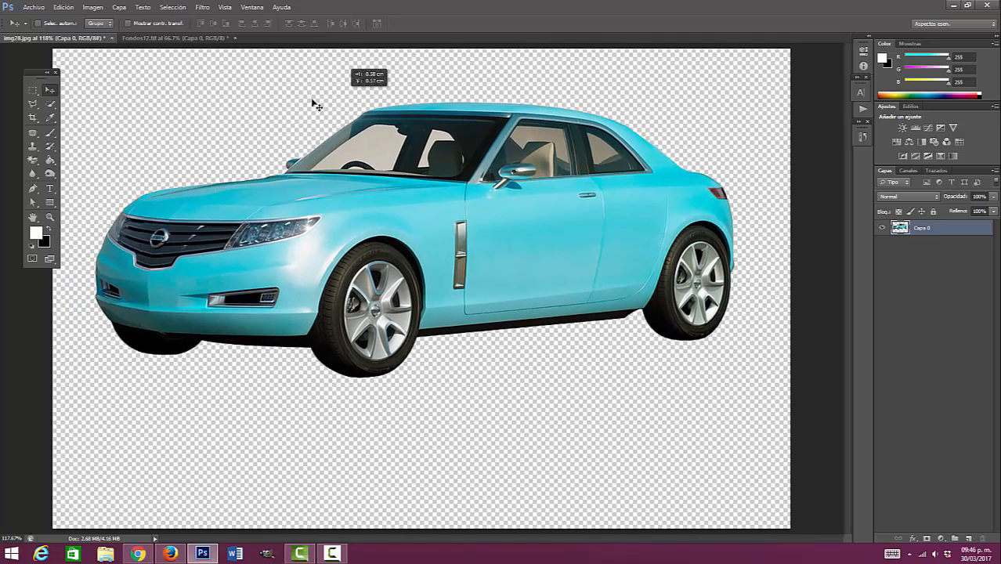
left_click_drag(243, 63, 239, 60)
left_click(209, 38)
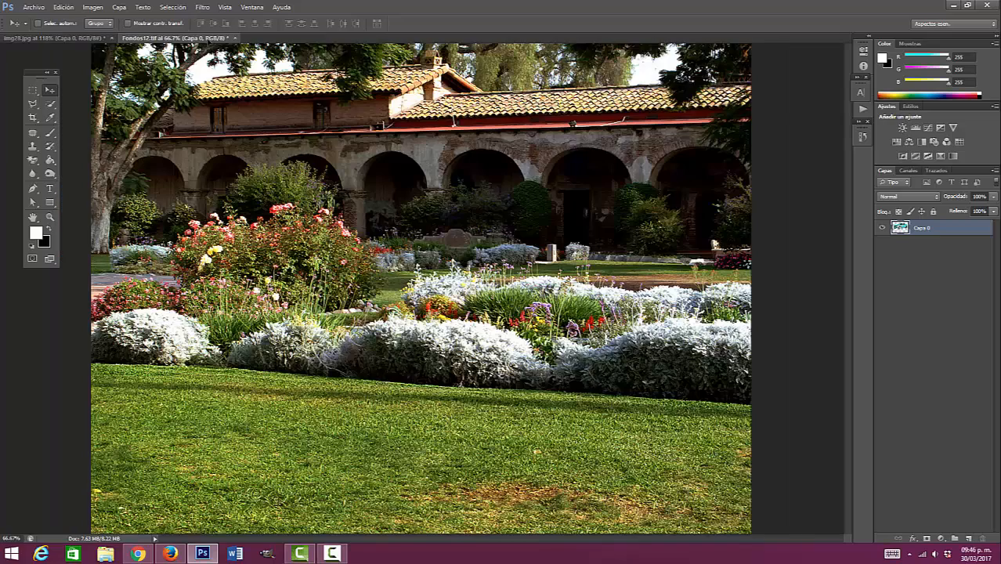
left_click_drag(208, 39, 296, 404)
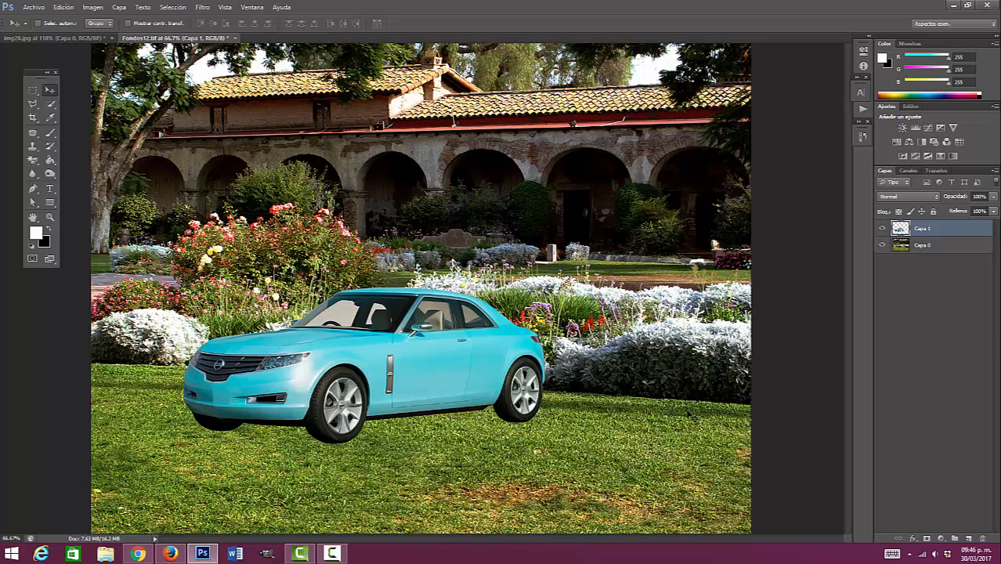
Step: Shift the car slightly to the left along the front of the flower bed
left_click_drag(467, 355, 432, 362)
mouse_move(394, 405)
left_mouse_down()
mouse_move(496, 420)
mouse_move(404, 419)
left_mouse_up()
mouse_move(445, 452)
left_mouse_down()
mouse_move(538, 439)
mouse_move(551, 484)
mouse_move(447, 433)
left_mouse_up()
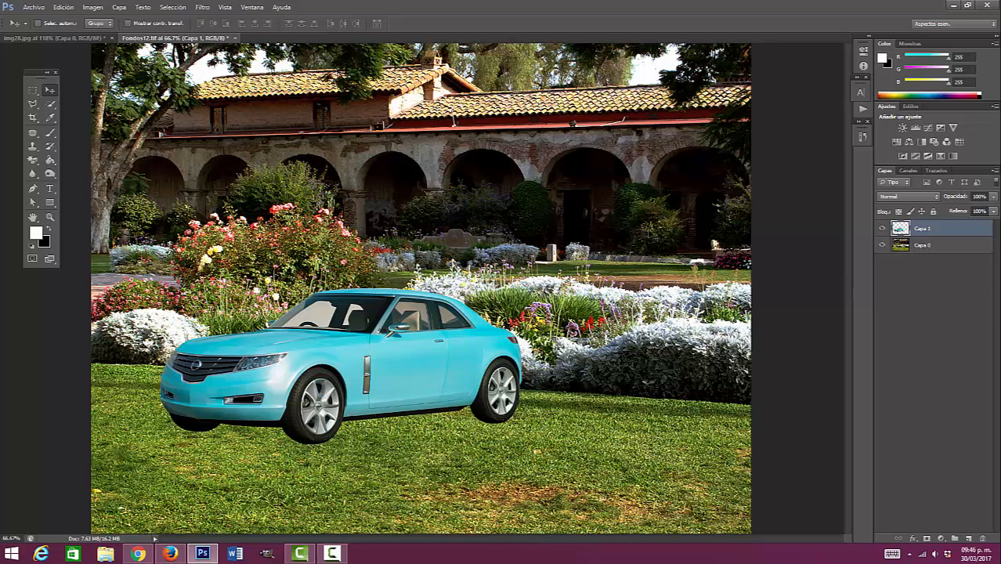
Step: Enlarge the car layer to about 133% with Free Transform, keeping its lower-left corner fixed, and apply it
key("ctrl+t")
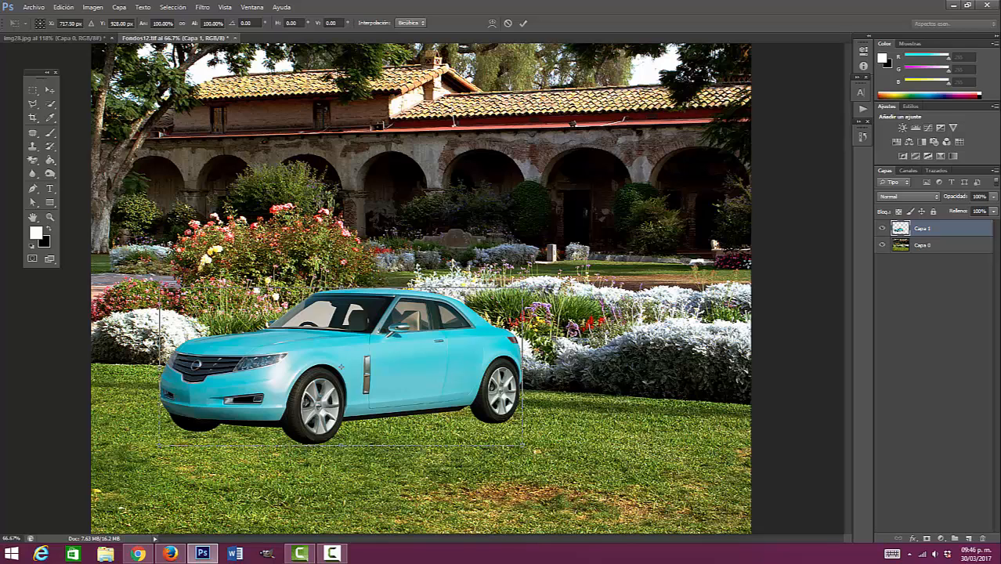
key("Return")
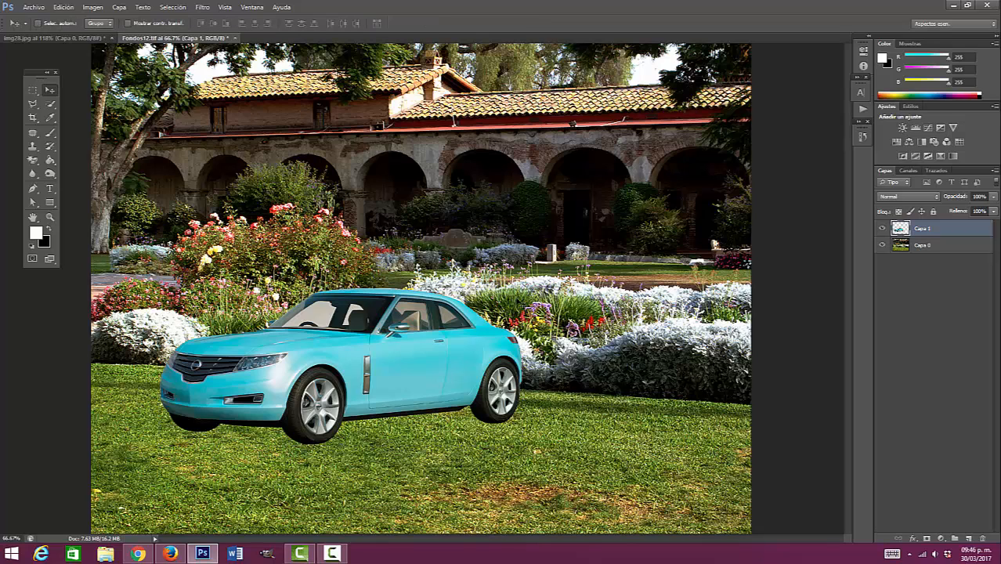
left_click(68, 8)
left_click(86, 201)
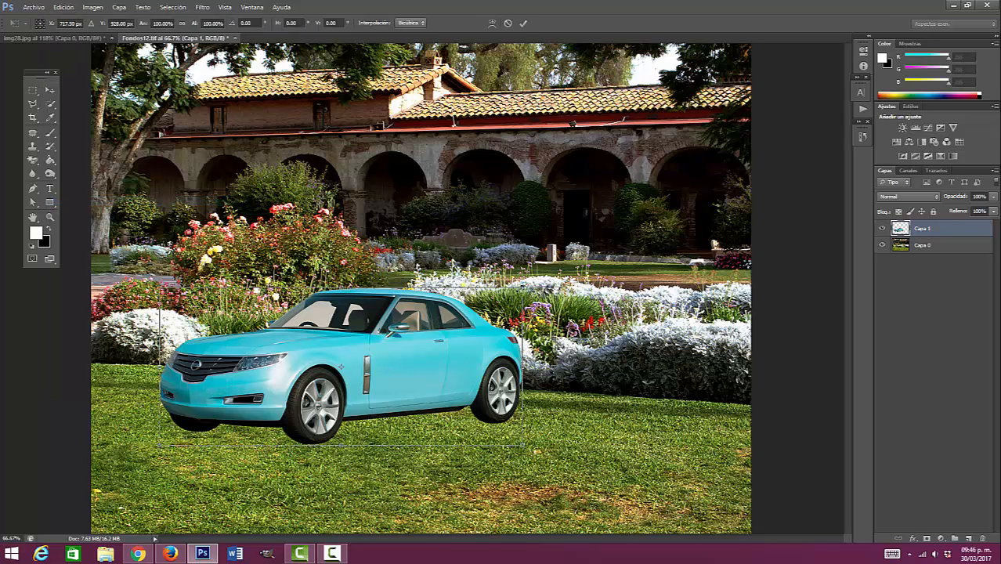
left_click_drag(521, 289, 640, 235)
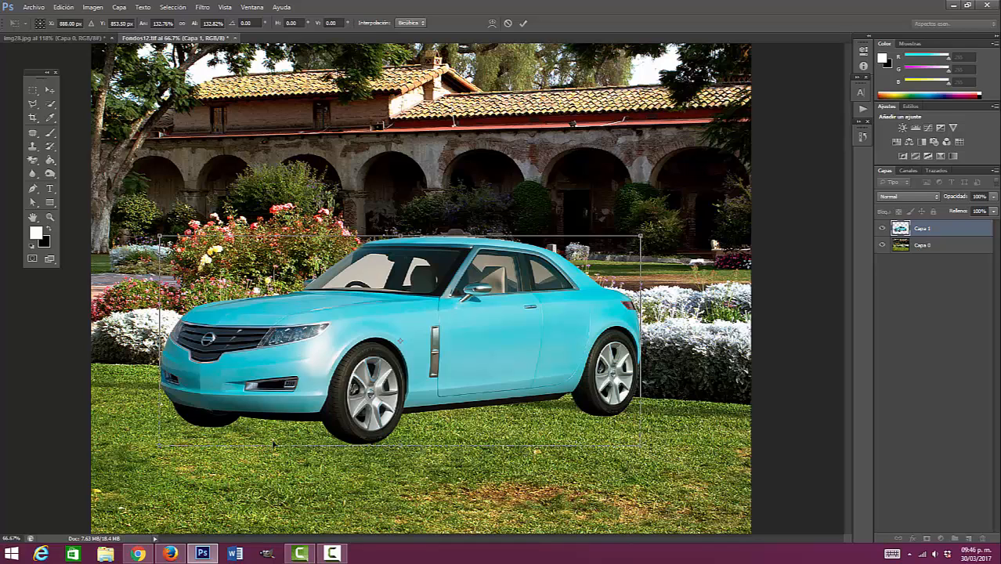
key("Return")
Step: Reposition the enlarged car lower on the lawn, roughly centred in front of the white shrubs
left_click_drag(423, 385, 431, 414)
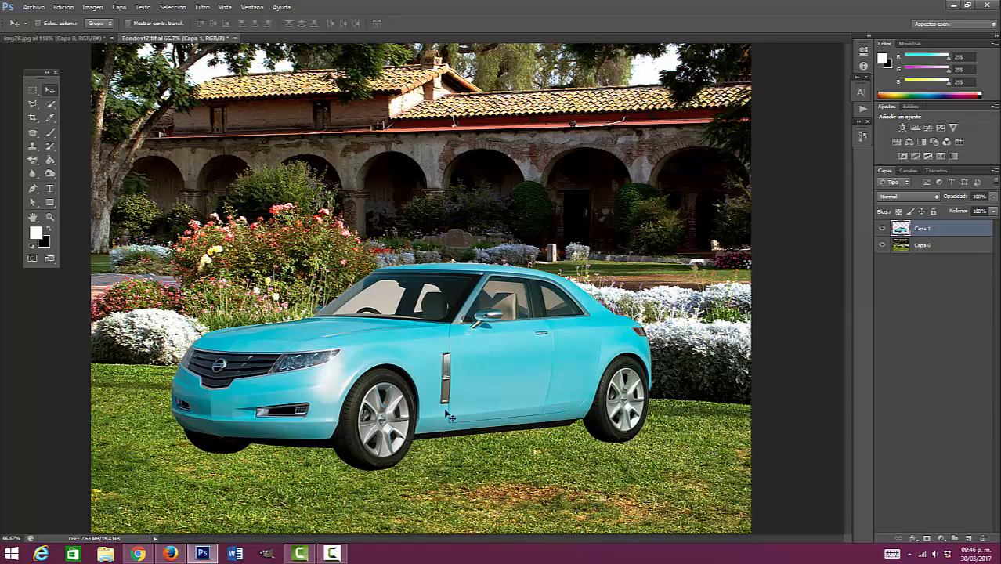
left_click_drag(458, 412, 434, 412)
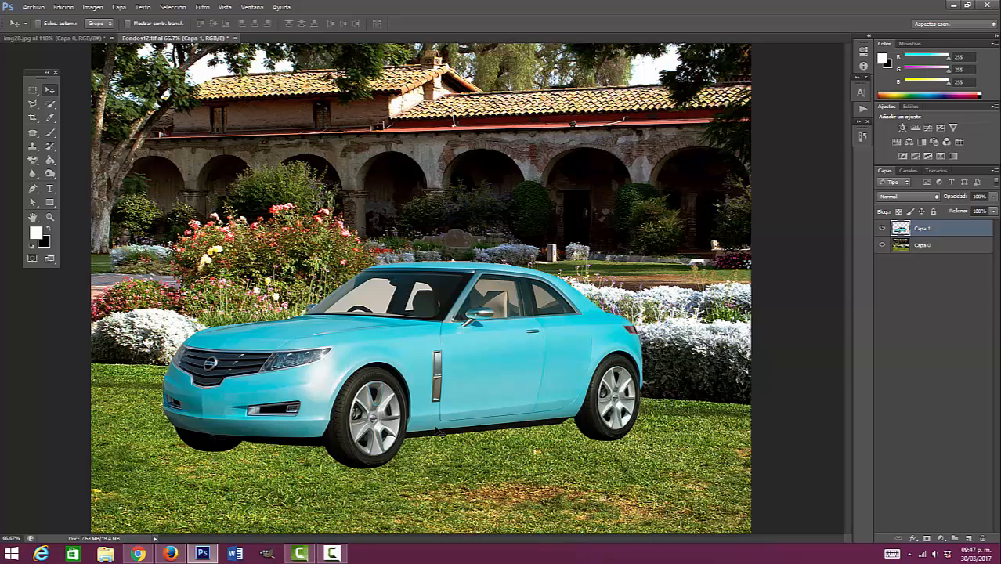
left_click_drag(439, 432, 440, 436)
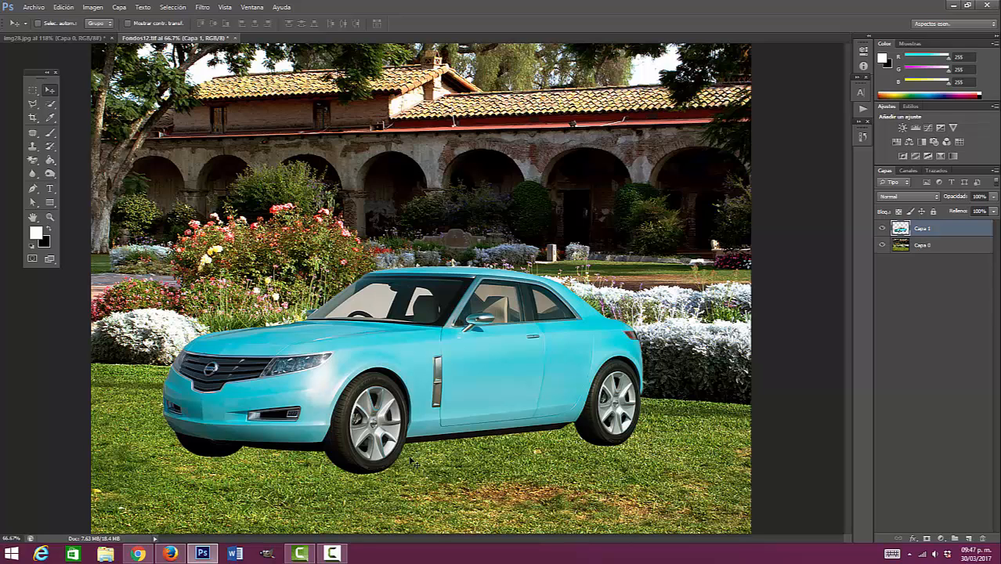
right_click(522, 379)
left_click(531, 385)
left_click_drag(528, 386, 489, 377)
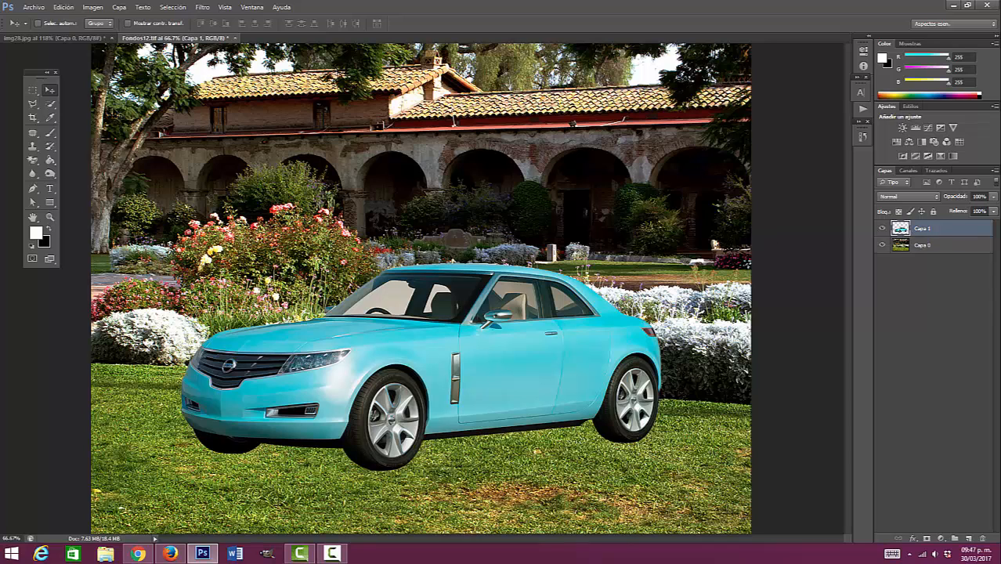
Step: Start a Hue/Saturation adjustment on the car layer and restrict it to the cyans
left_click(94, 7)
mouse_move(97, 35)
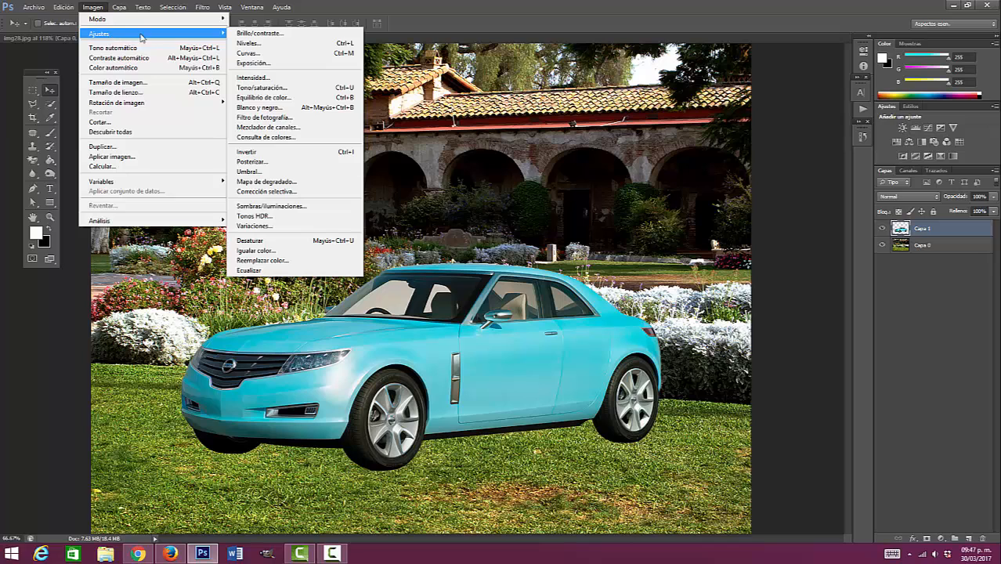
left_click(298, 87)
left_click_drag(657, 102, 679, 67)
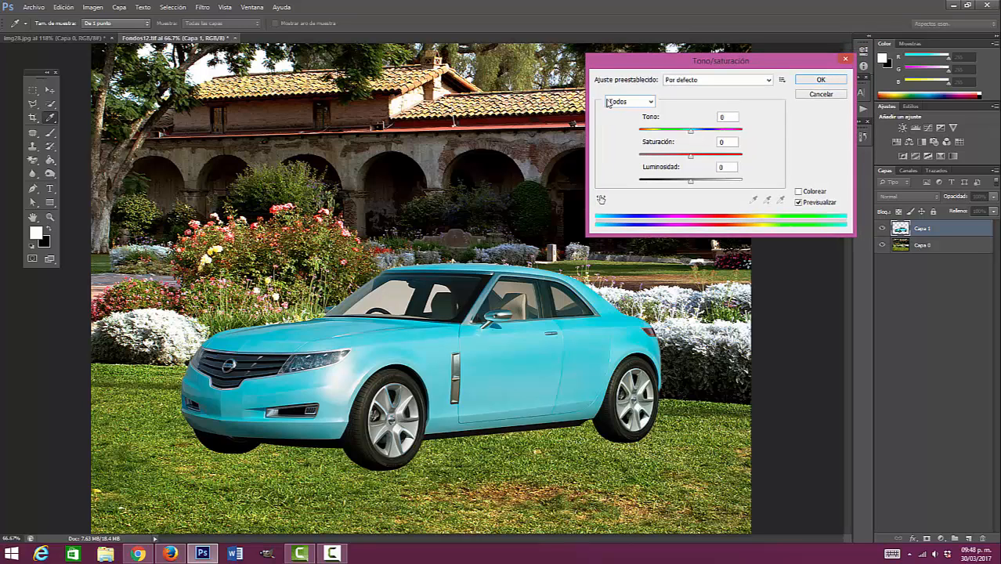
left_click(647, 102)
left_click(618, 143)
Step: Set the cyans' lightness to +100 to turn the car body white, trying -100 along the way, and apply the adjustment
mouse_move(690, 130)
left_mouse_down()
mouse_move(648, 133)
mouse_move(728, 133)
mouse_move(692, 145)
mouse_move(654, 136)
mouse_move(756, 136)
mouse_move(691, 148)
left_mouse_up()
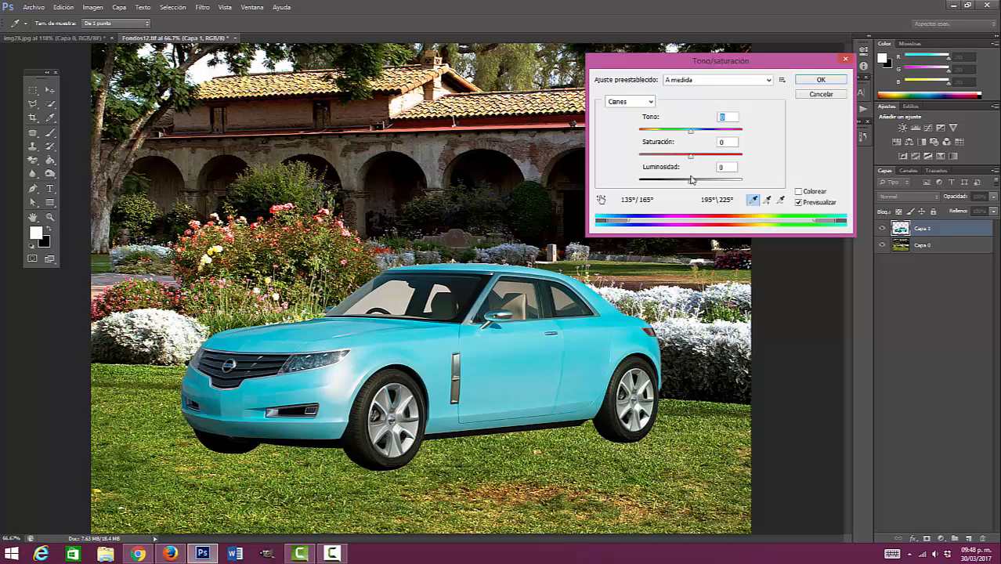
left_click_drag(692, 185, 759, 191)
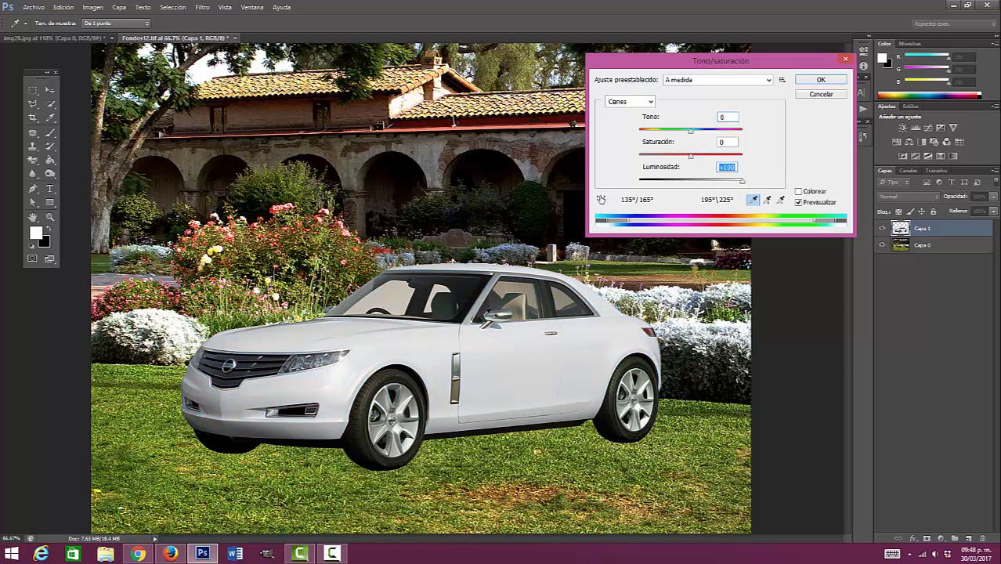
left_click_drag(742, 182, 616, 194)
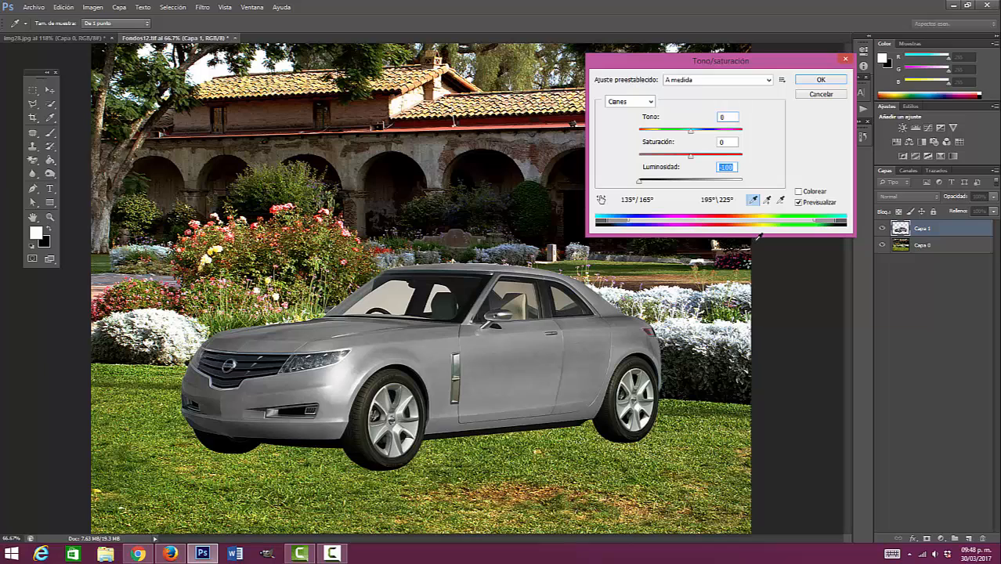
left_click_drag(639, 182, 767, 192)
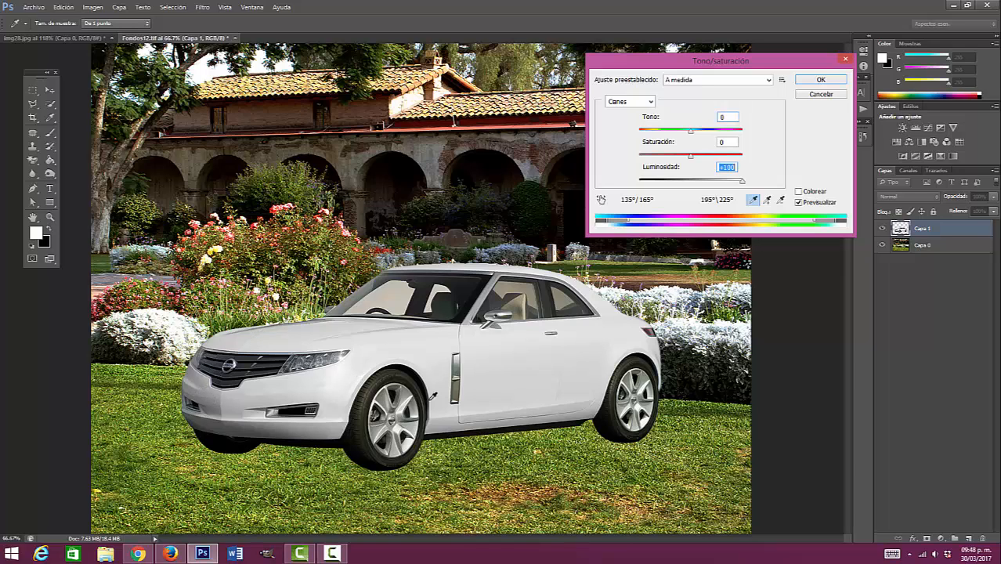
left_click(649, 102)
left_click(618, 146)
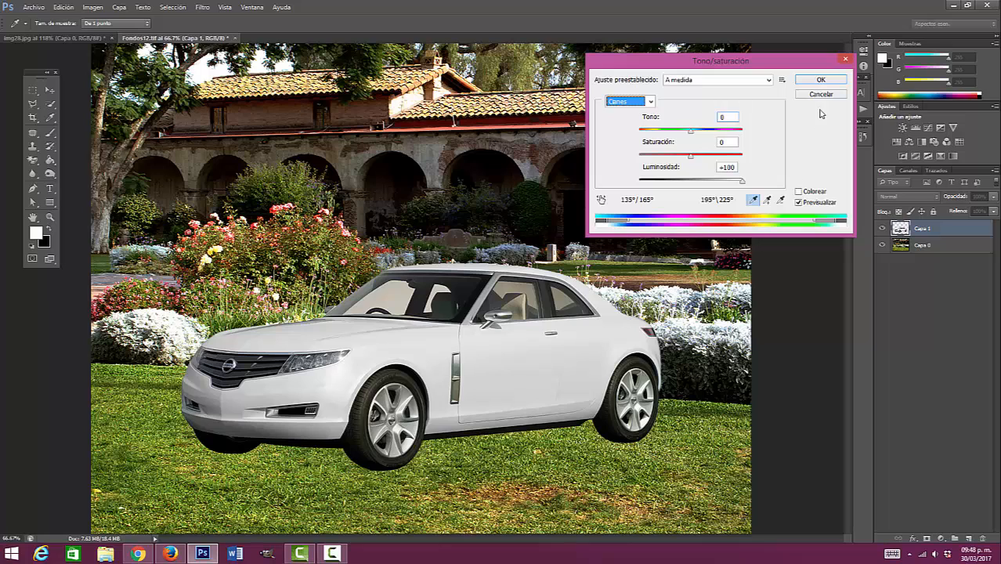
left_click(820, 80)
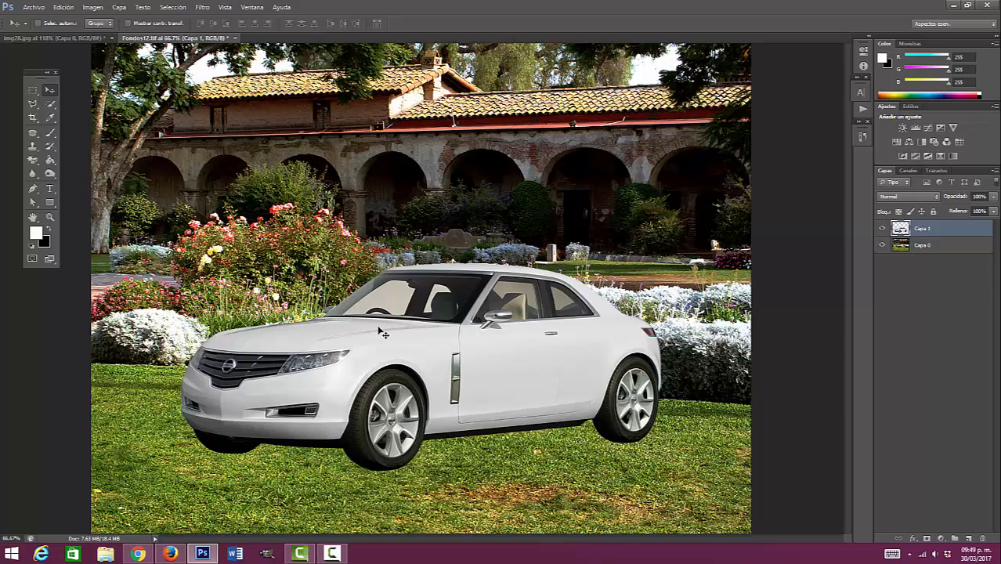
Step: Activate the Magic Wand tool for selecting the car's window glass
key("ctrl+plus")
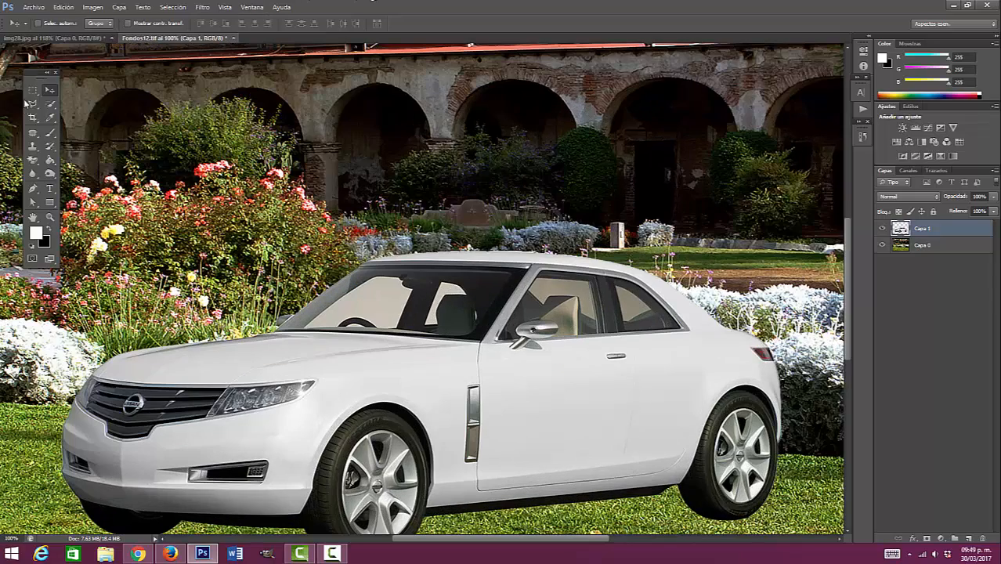
scroll(321, 271, "down", 1)
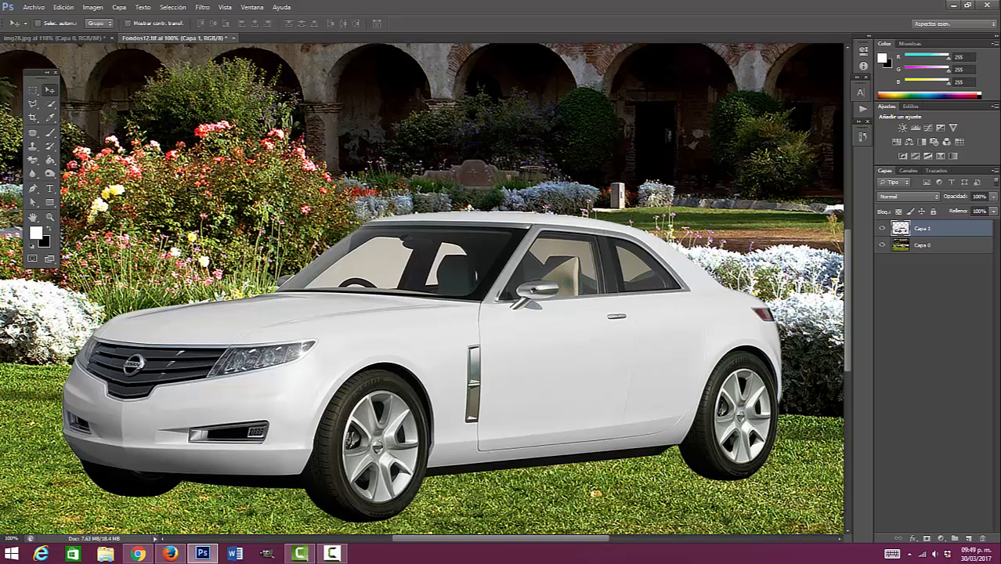
left_click(50, 103)
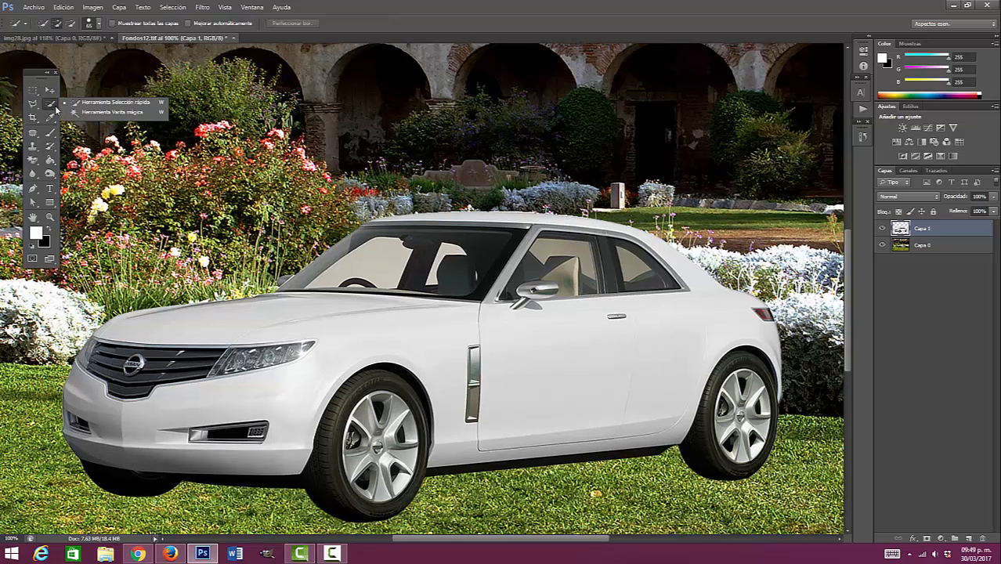
left_click(111, 114)
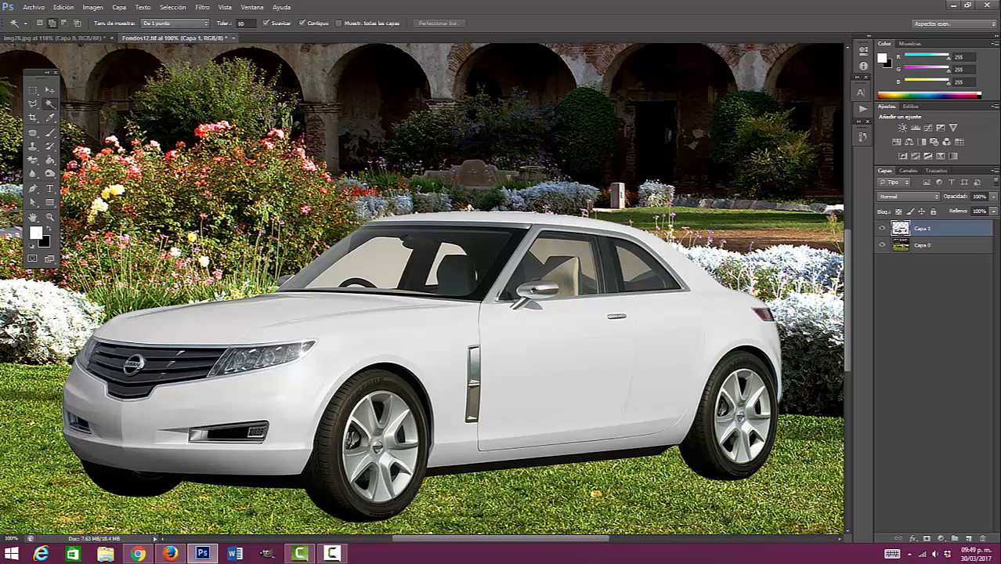
Step: Try selecting the window glass with the Magic Wand at tolerance 60 and at tolerance 30, clearing the selection after each attempt
left_click(369, 266)
left_click(565, 279, "shift")
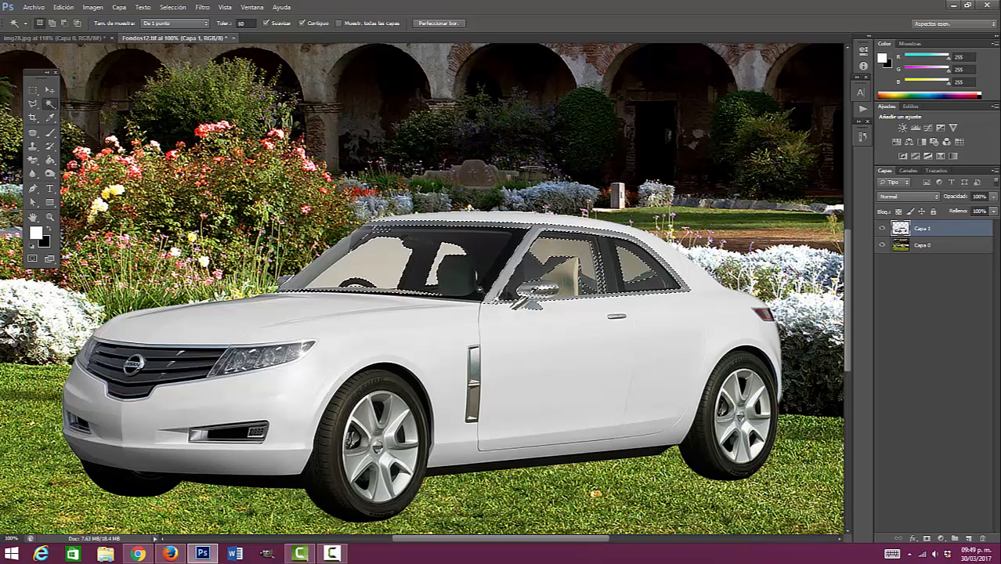
left_click(181, 10)
left_click(163, 31)
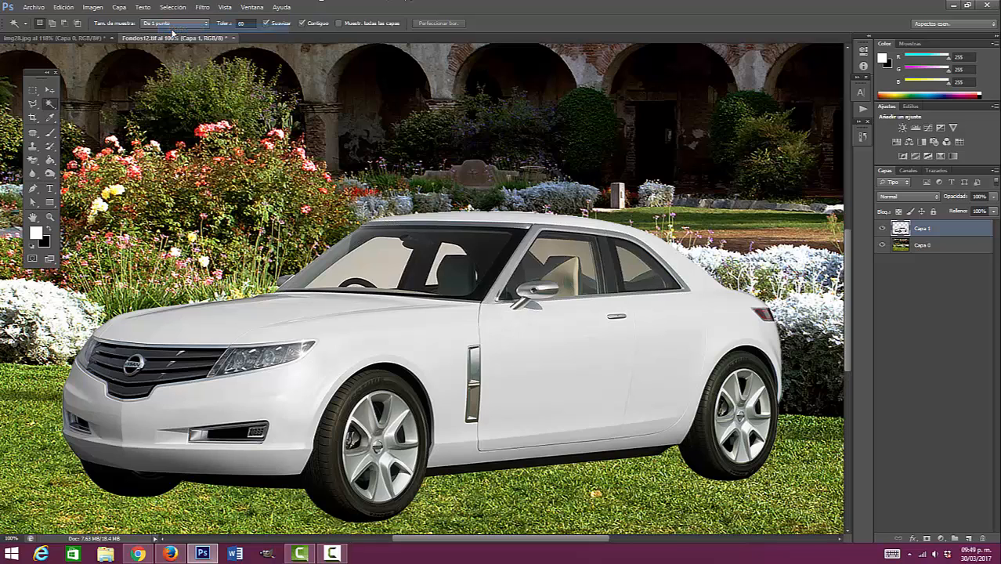
left_click(558, 256)
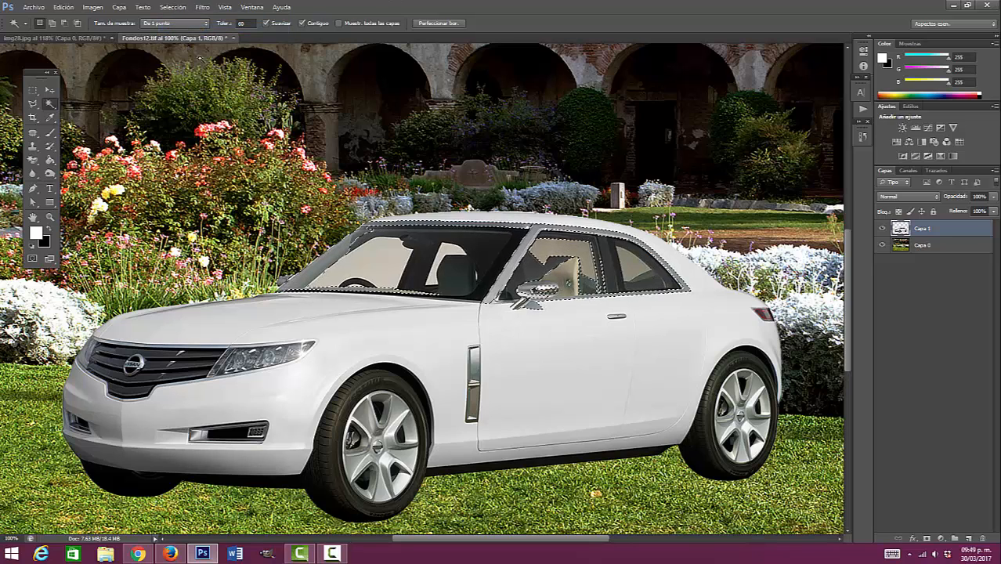
key("ctrl+d")
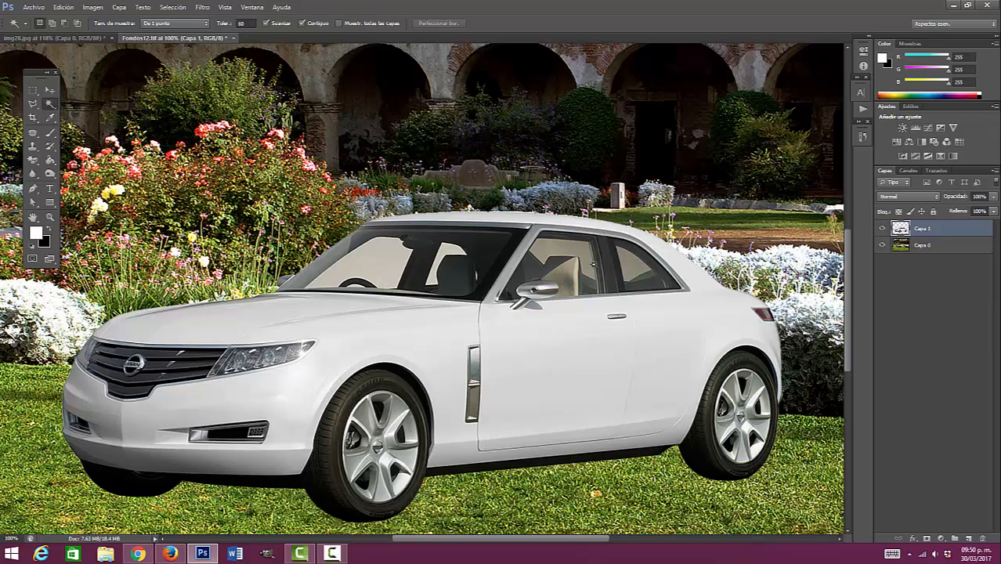
left_click(245, 23)
left_click(567, 255)
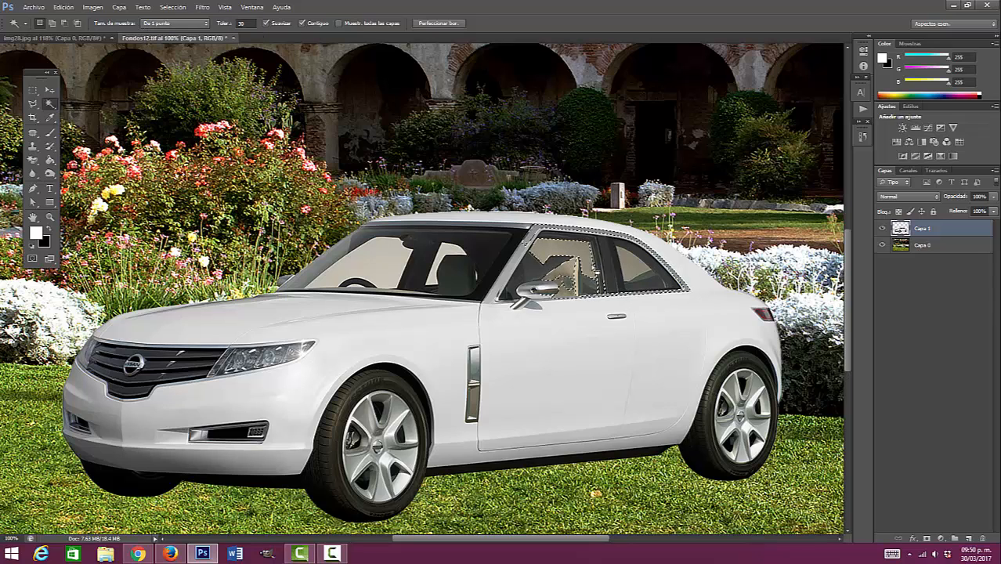
key("ctrl+d")
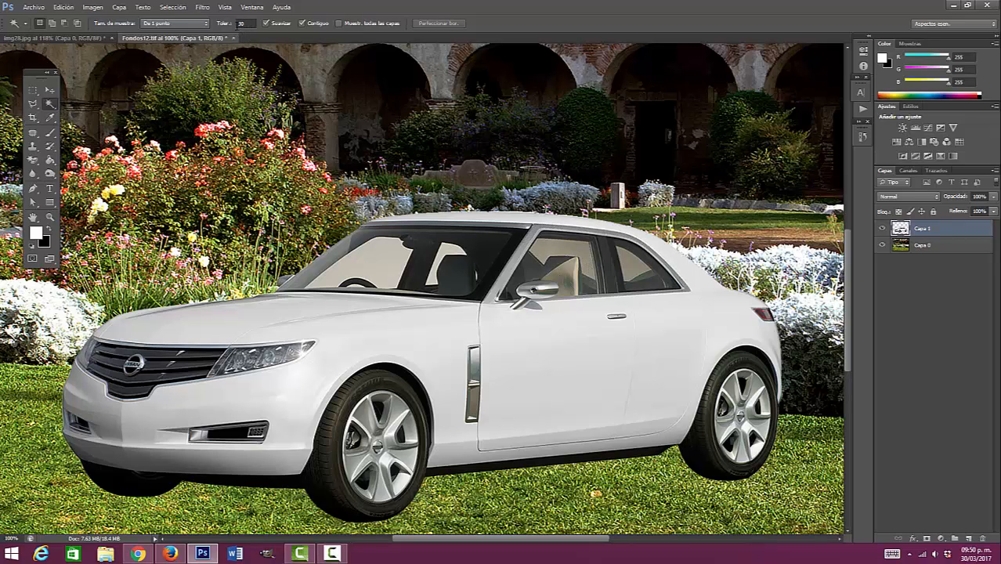
Step: Set the Magic Wand to tolerance 10 and to add to the selection, try it on the windshield and side windows, and deselect
left_click(244, 23)
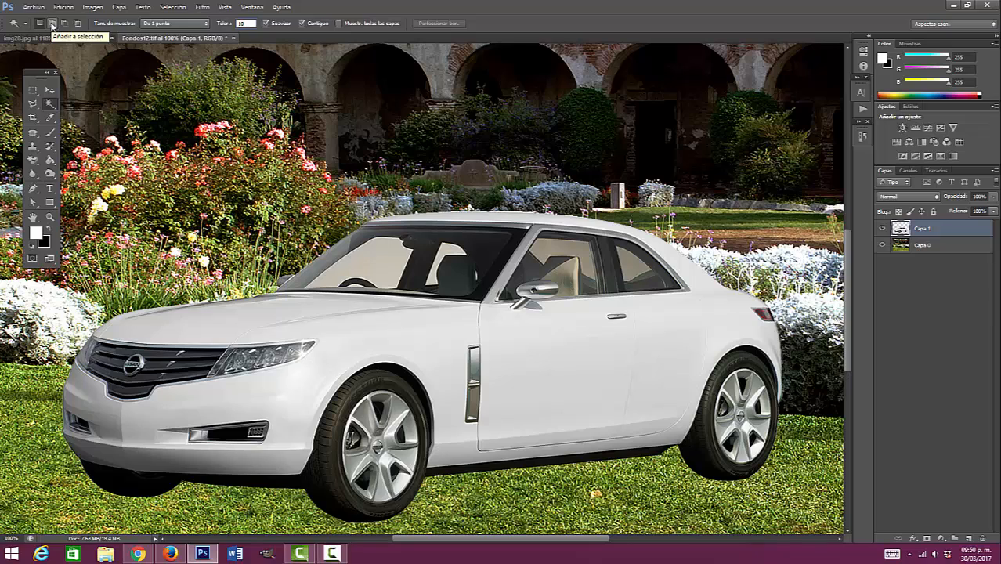
left_click(51, 25)
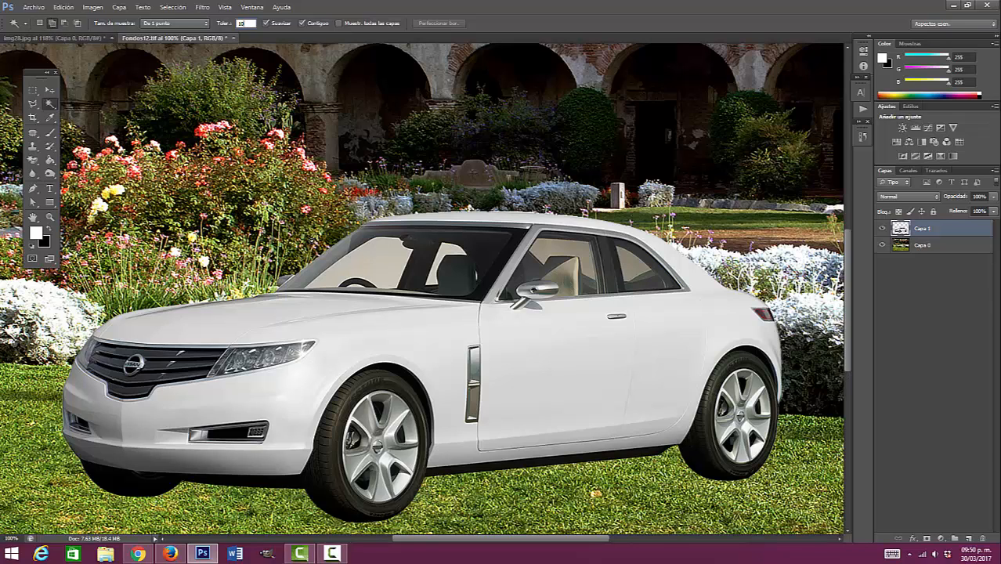
left_click(357, 266)
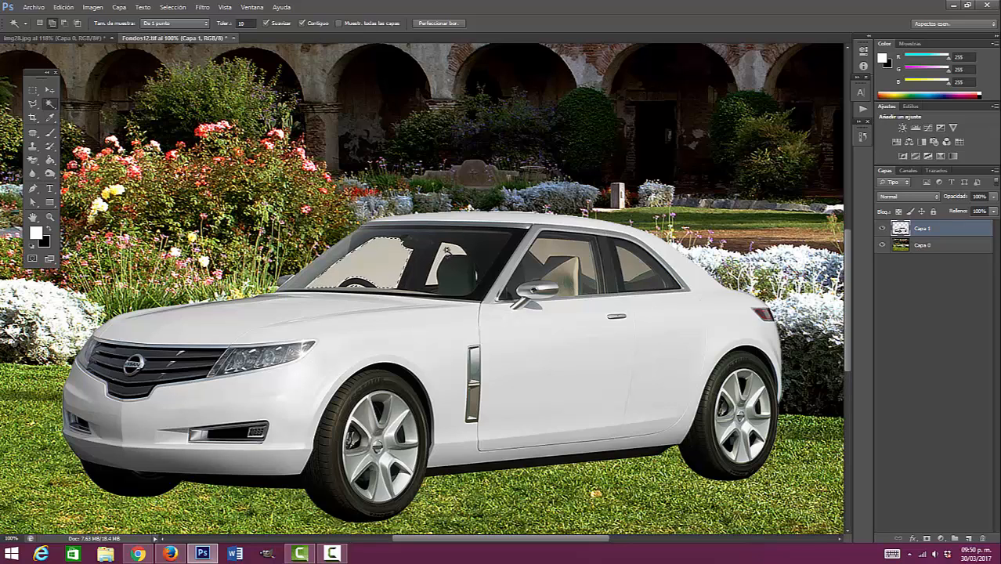
left_click(558, 251)
left_click(624, 270)
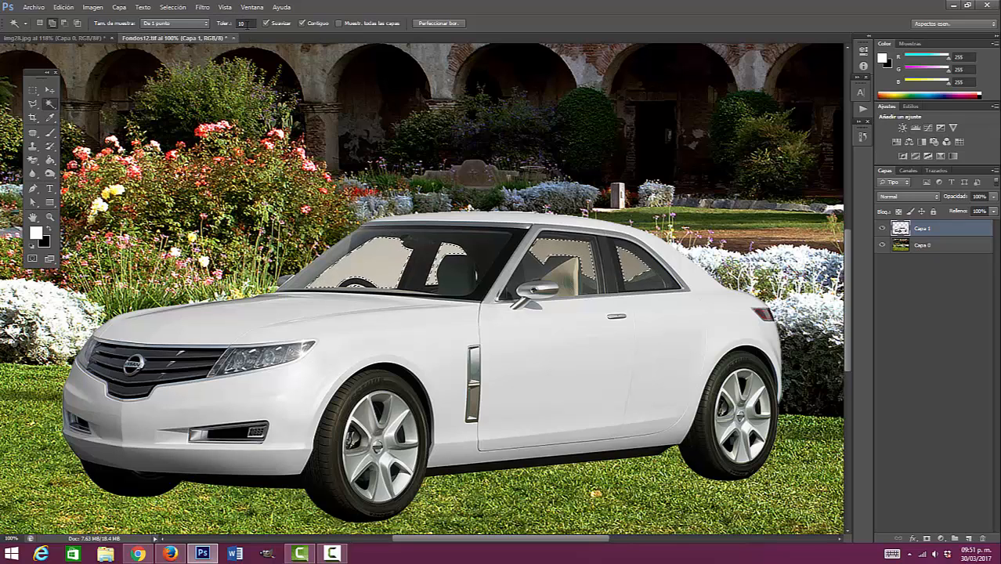
key("ctrl+d")
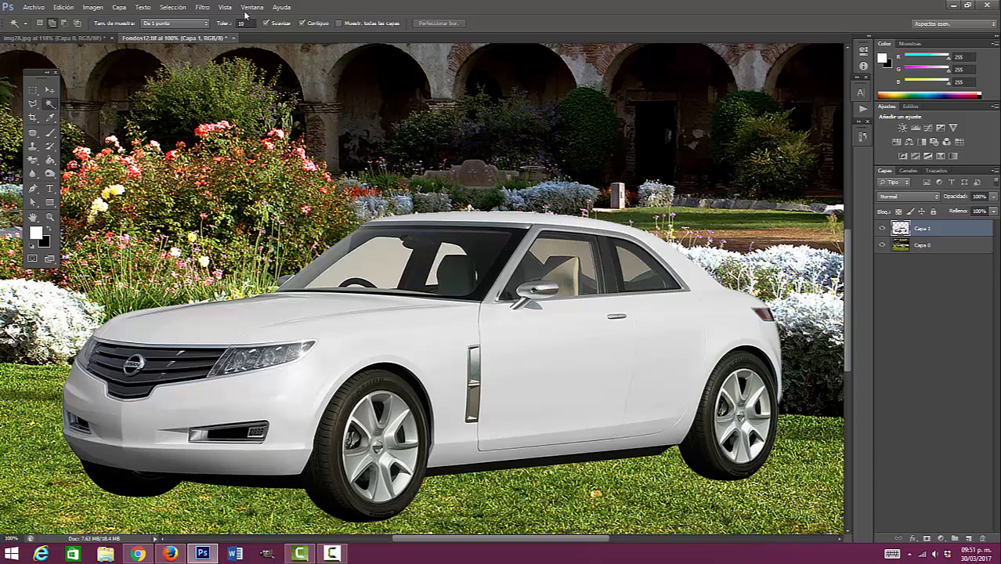
Step: Set the Magic Wand tolerance to 12 and select the light glass areas in the windshield and both side windows
left_click(246, 22)
type("12")
left_click(360, 263)
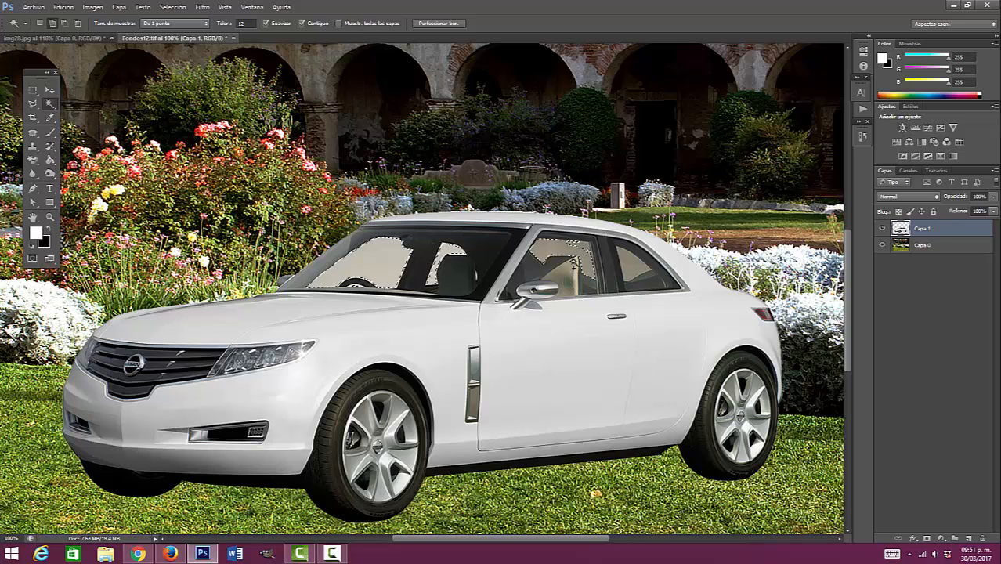
left_click(636, 265)
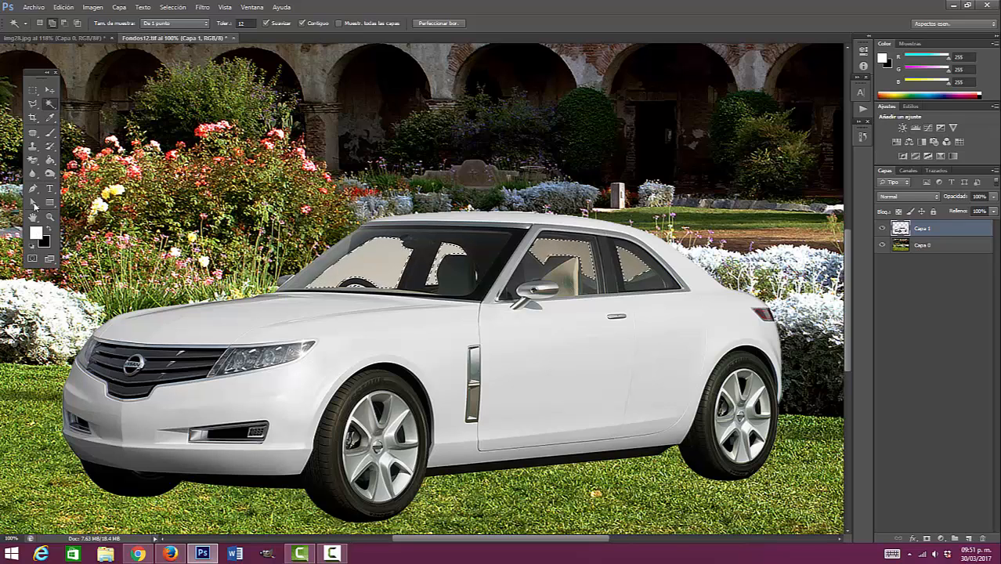
Step: Erase the selected window glass from the car layer using the regular Eraser with a 200 px brush at 100% hardness
left_click(34, 162)
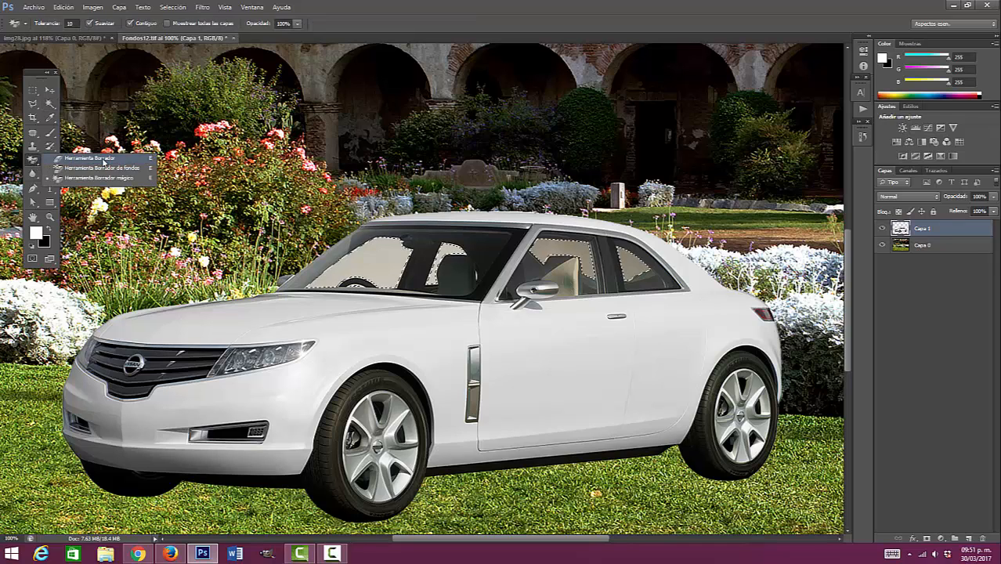
left_click(105, 159)
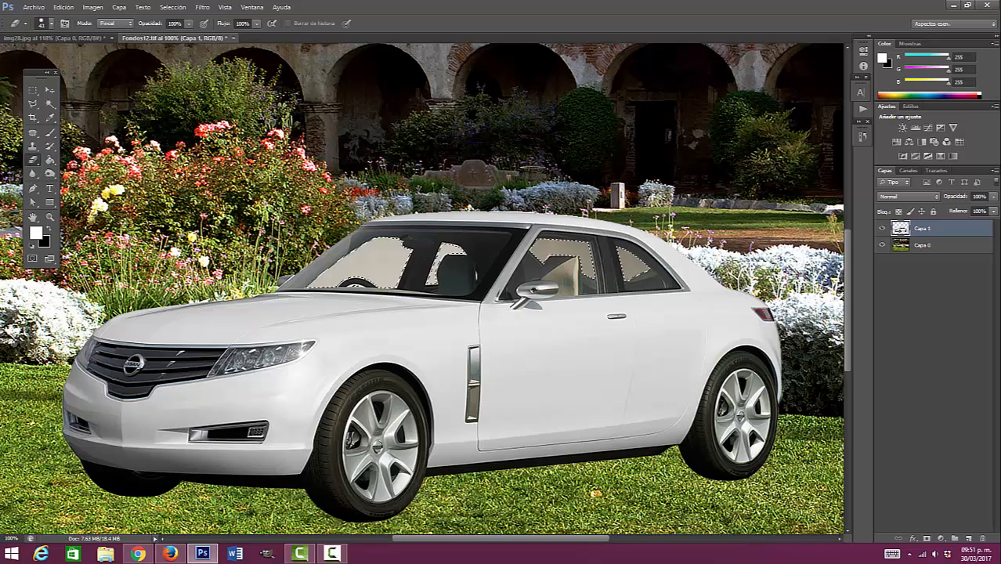
right_click(439, 262)
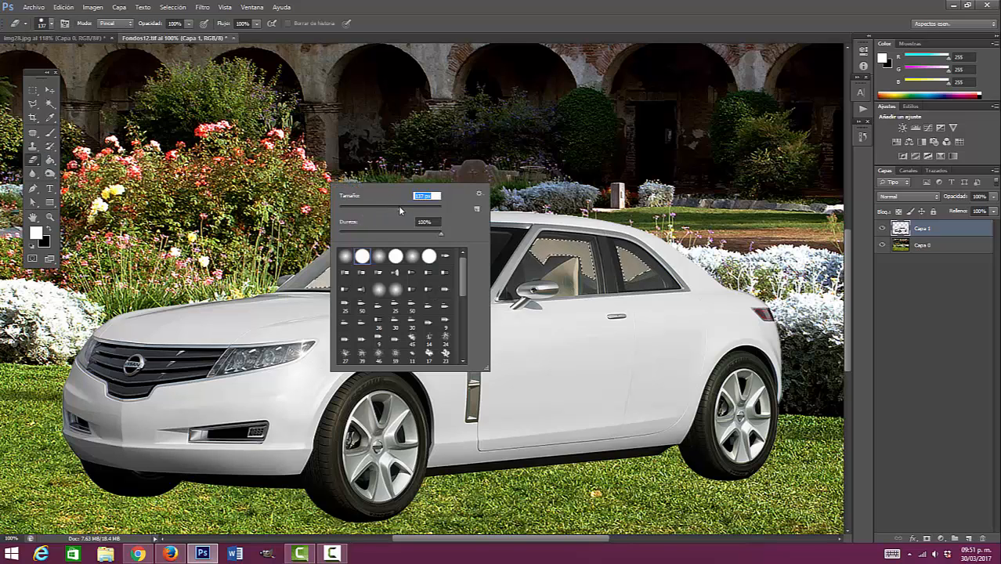
left_click_drag(414, 207, 415, 207)
type("200")
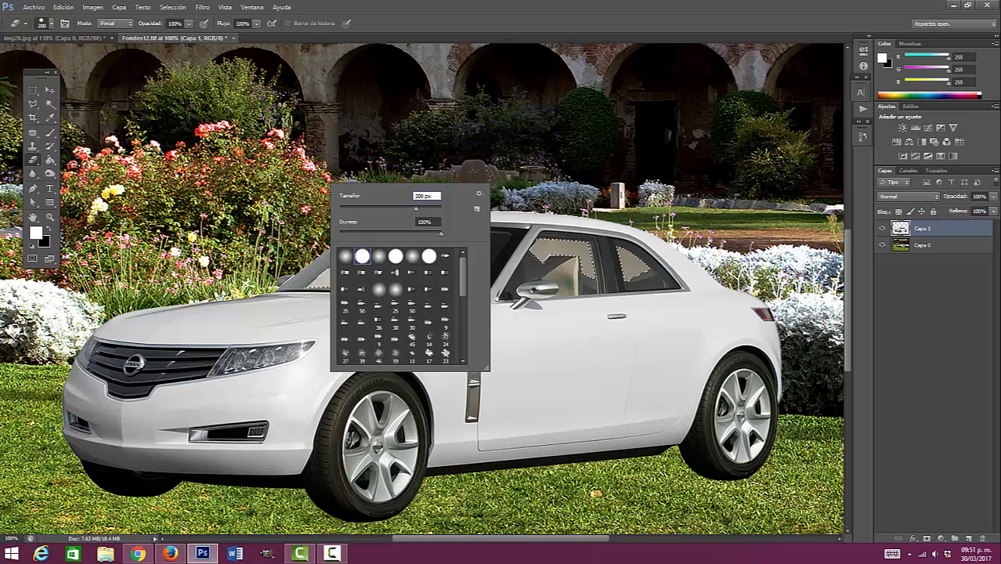
left_click(653, 27)
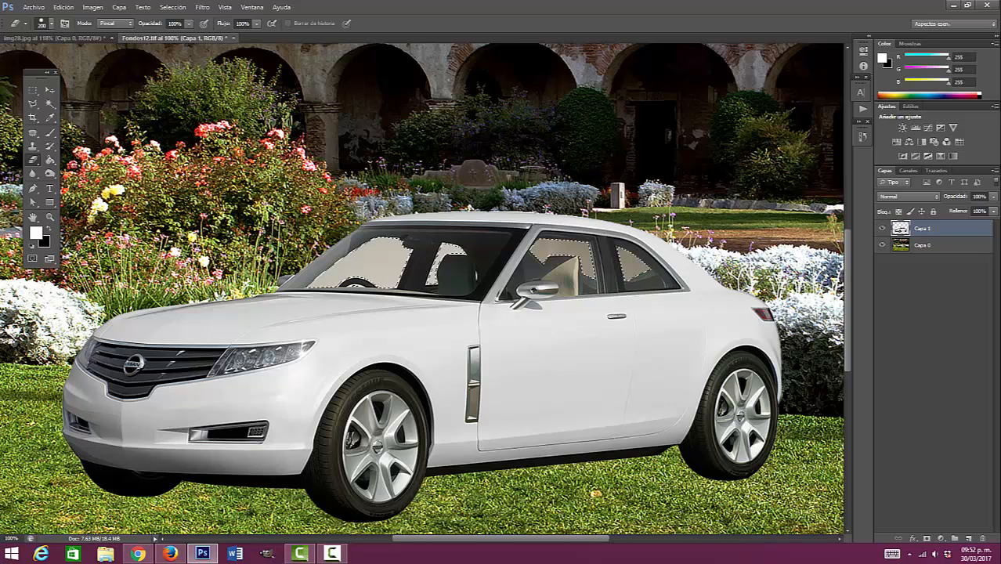
key("ctrl+z")
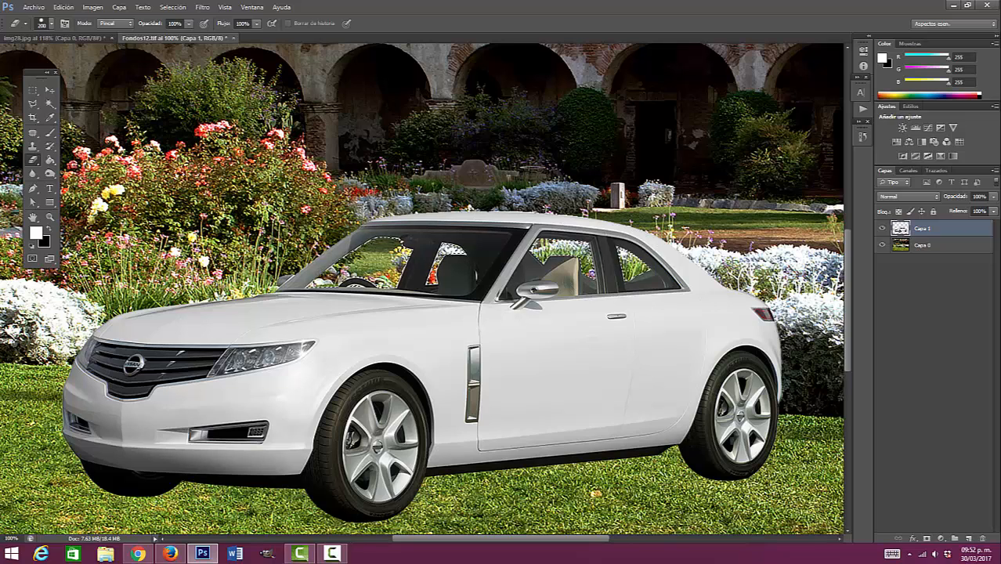
Step: Fade the eraser effect to about 39% opacity to make the window glass semi-transparent, and clear the selection
left_click(63, 7)
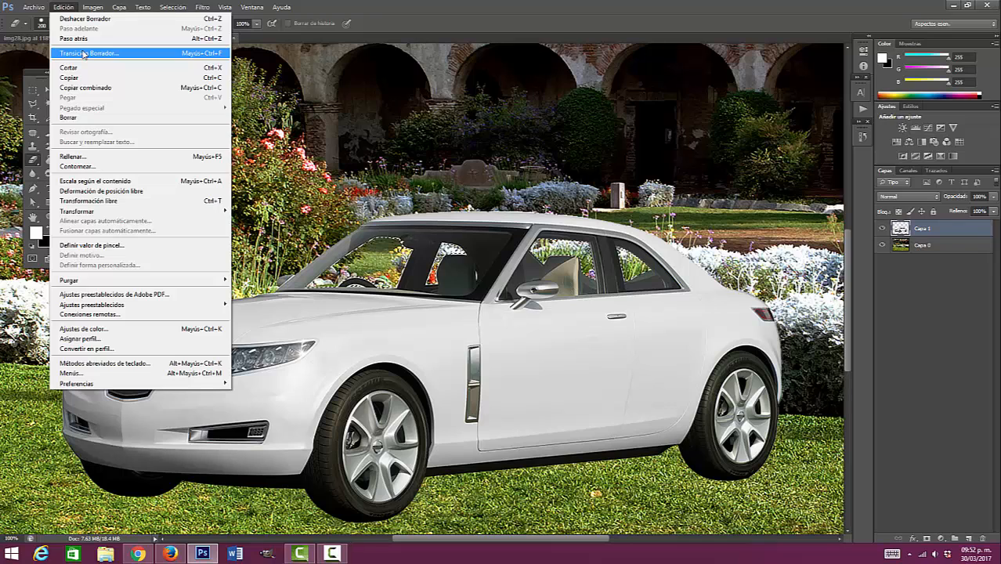
left_click(83, 53)
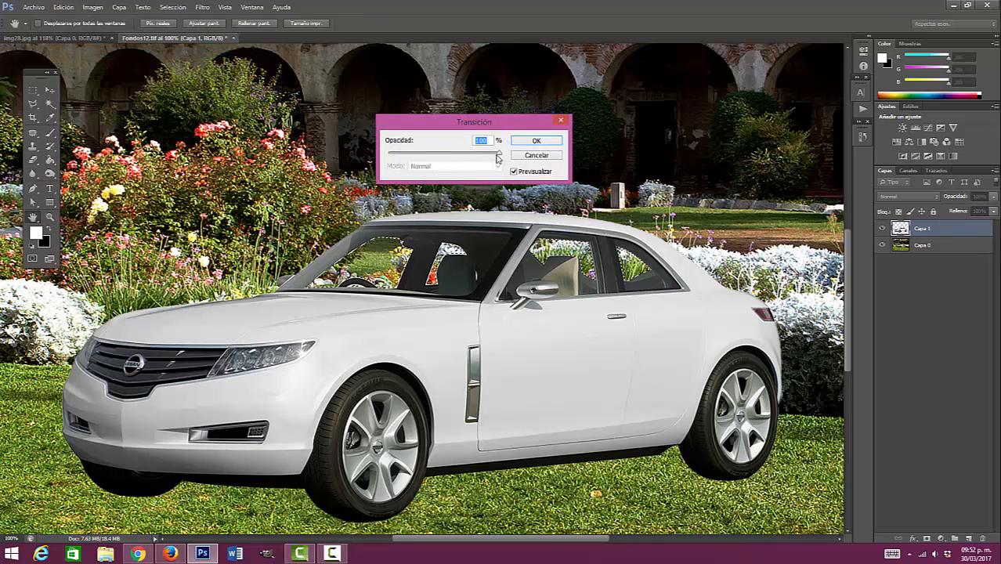
left_click_drag(499, 154, 352, 161)
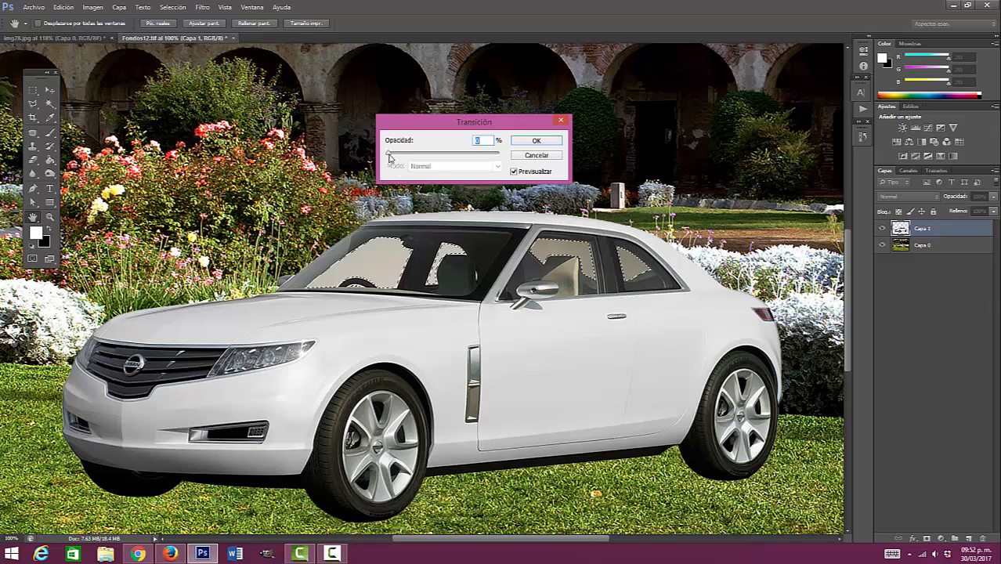
left_click_drag(388, 154, 426, 155)
left_click_drag(427, 154, 430, 153)
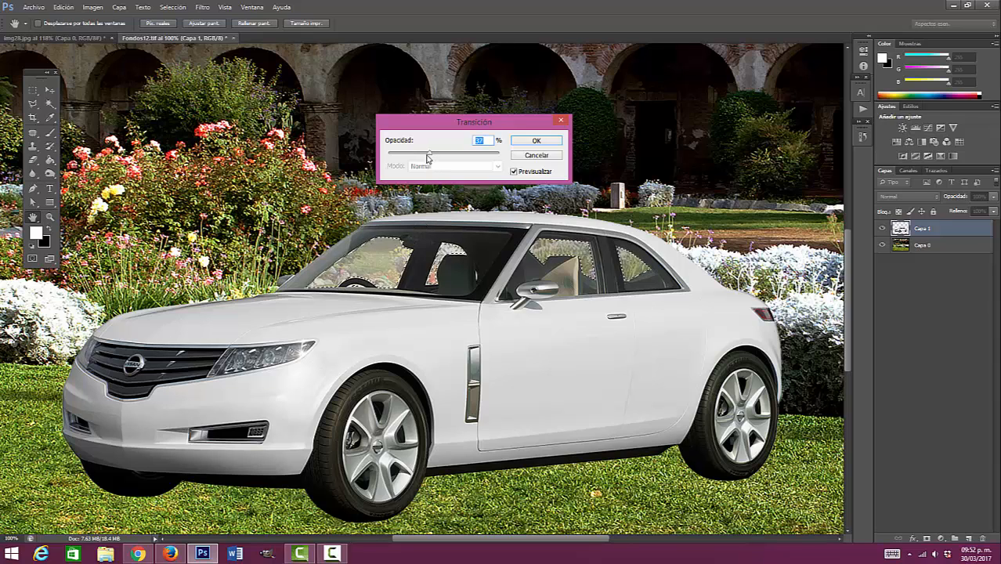
mouse_move(428, 157)
left_mouse_down()
mouse_move(412, 157)
mouse_move(430, 157)
left_mouse_up()
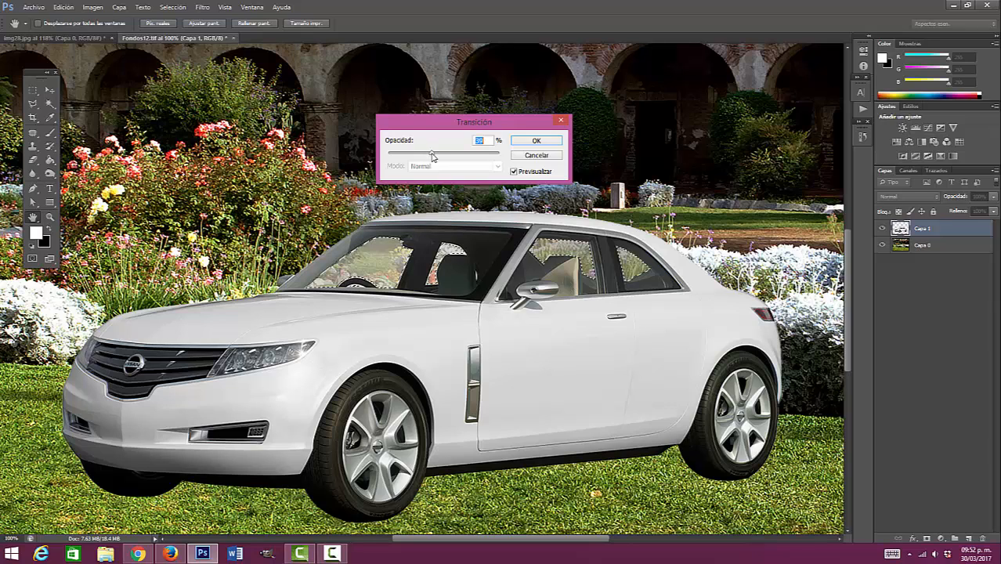
left_click(536, 140)
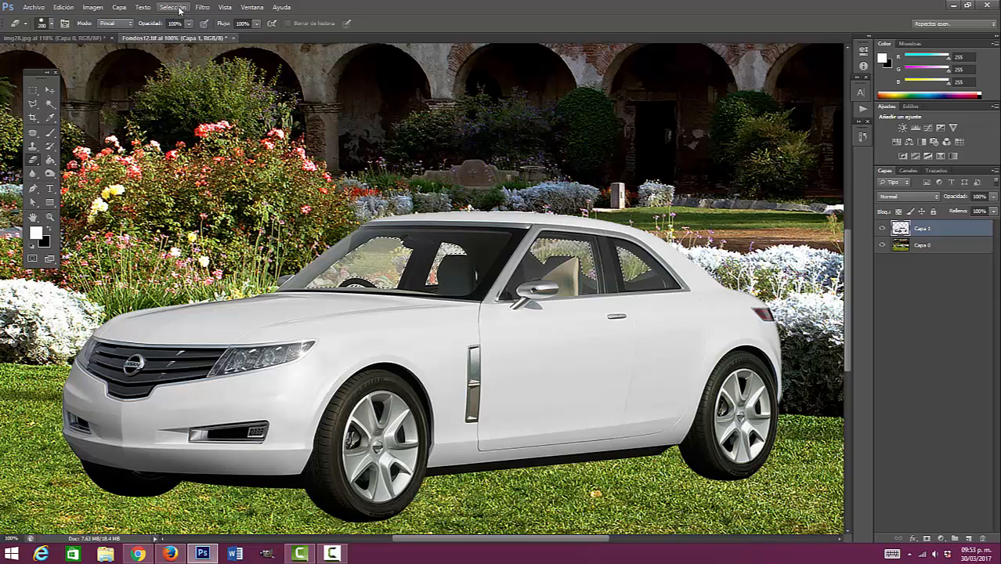
left_click(180, 8)
left_click(185, 28)
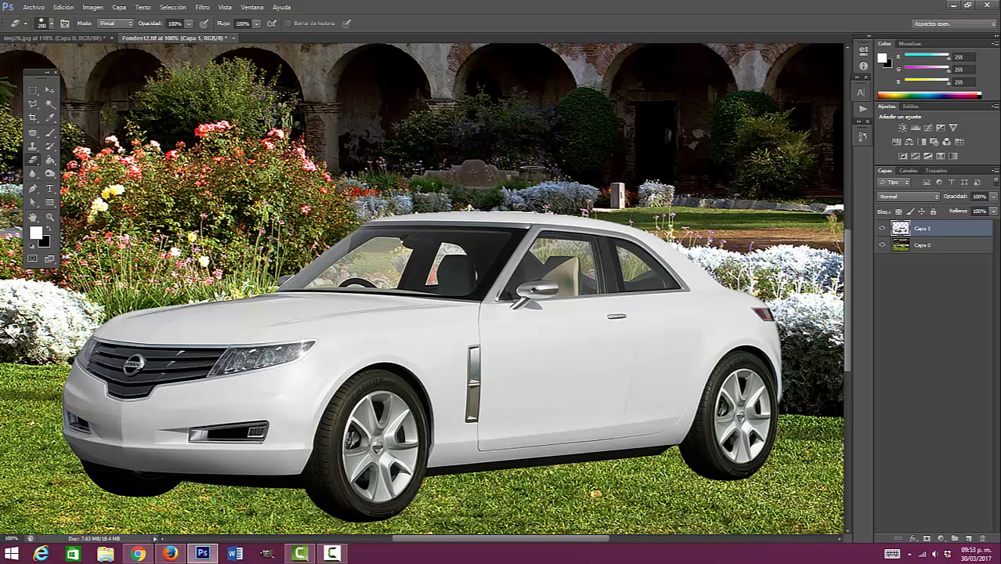
Step: Fine-tune the car's position by moving it slightly higher on the lawn, still centred in front of the white shrubs
double_click(33, 218)
left_click(49, 91)
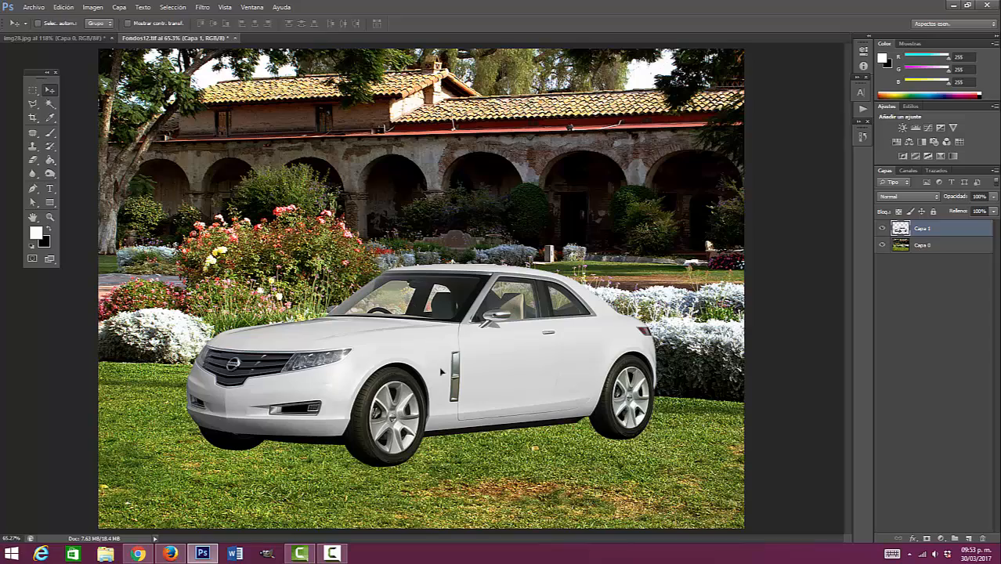
left_click_drag(441, 370, 452, 348)
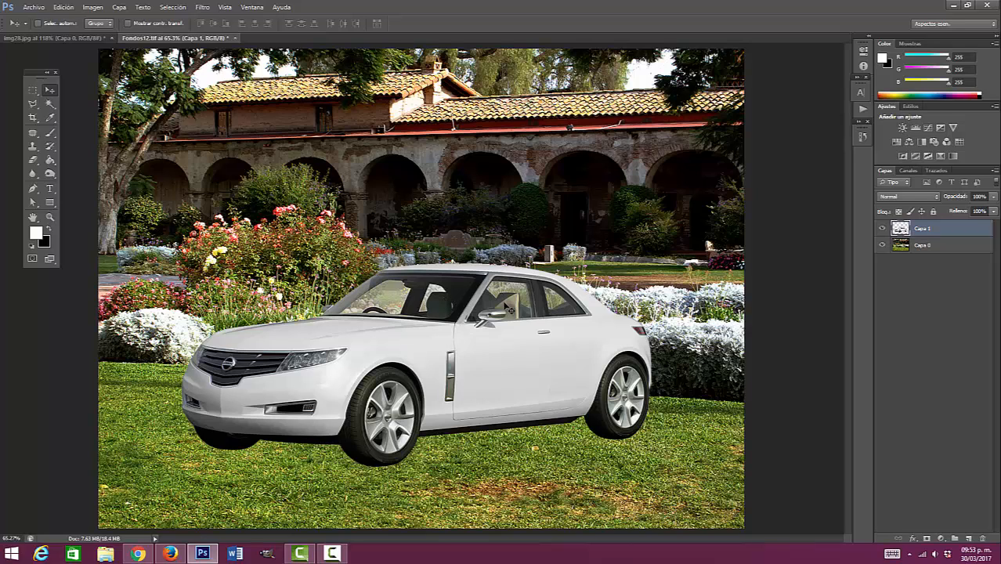
right_click(520, 349)
left_click(545, 355)
left_click_drag(544, 355, 538, 358)
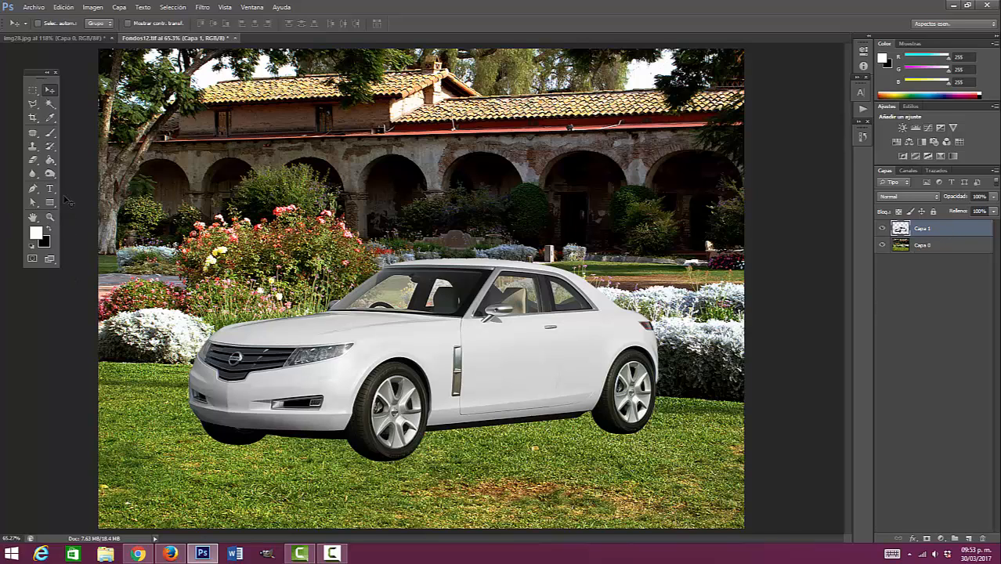
Step: Choose the Burn tool and set its brush size to 150 px for darkening the car layer
left_click_drag(56, 175, 88, 178)
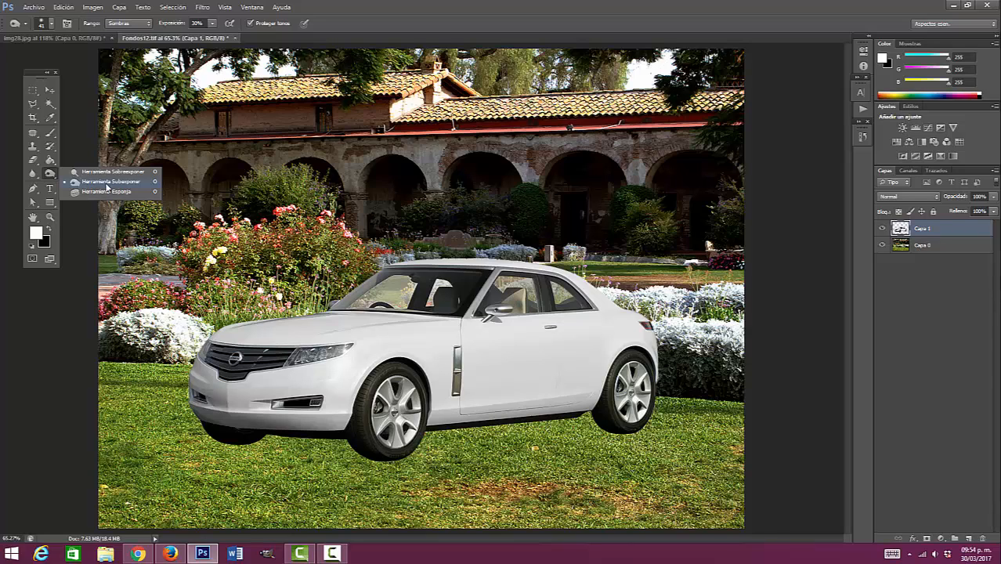
left_click(114, 184)
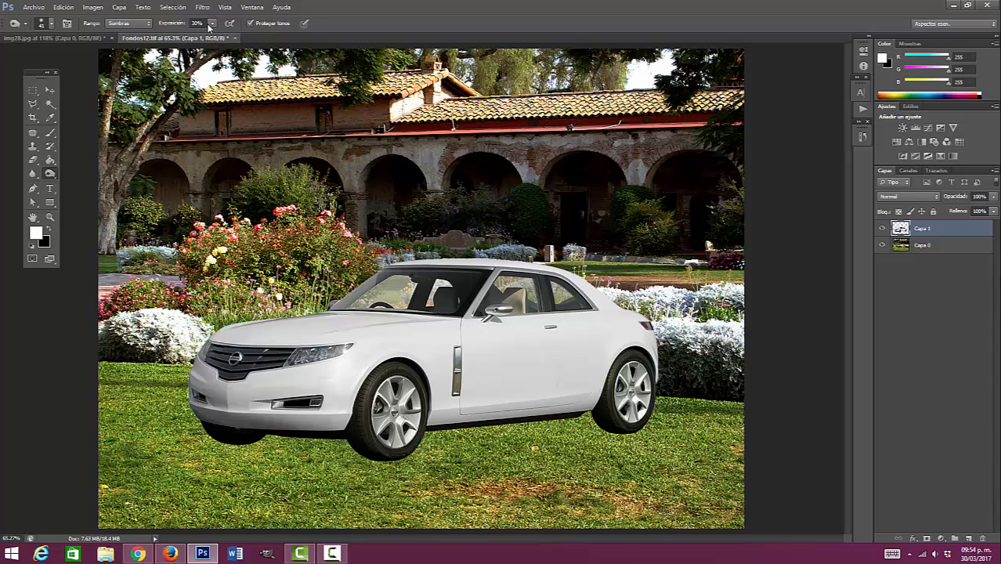
left_click_drag(191, 20, 178, 27)
right_click(325, 205)
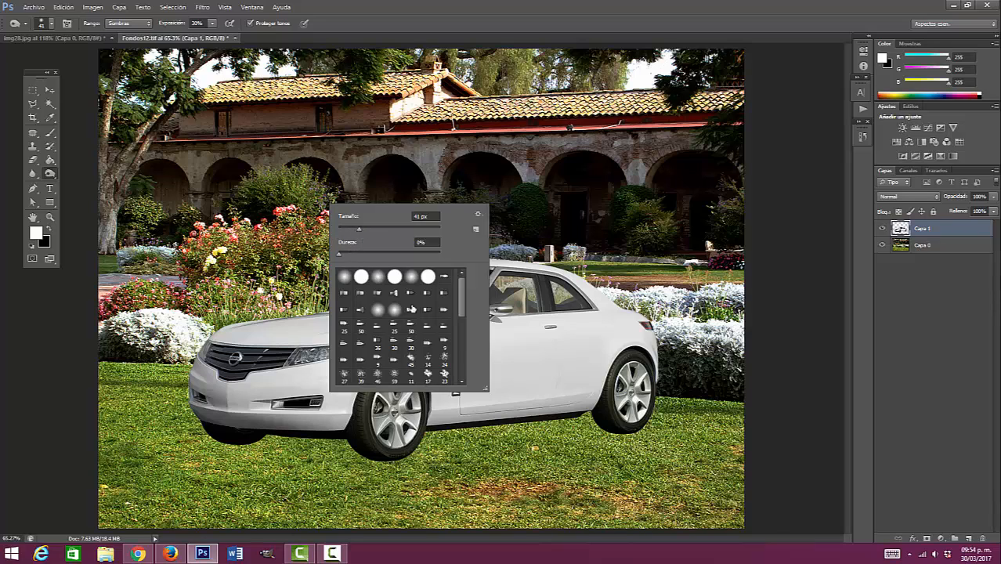
left_click_drag(359, 229, 386, 229)
type("150")
key("Return")
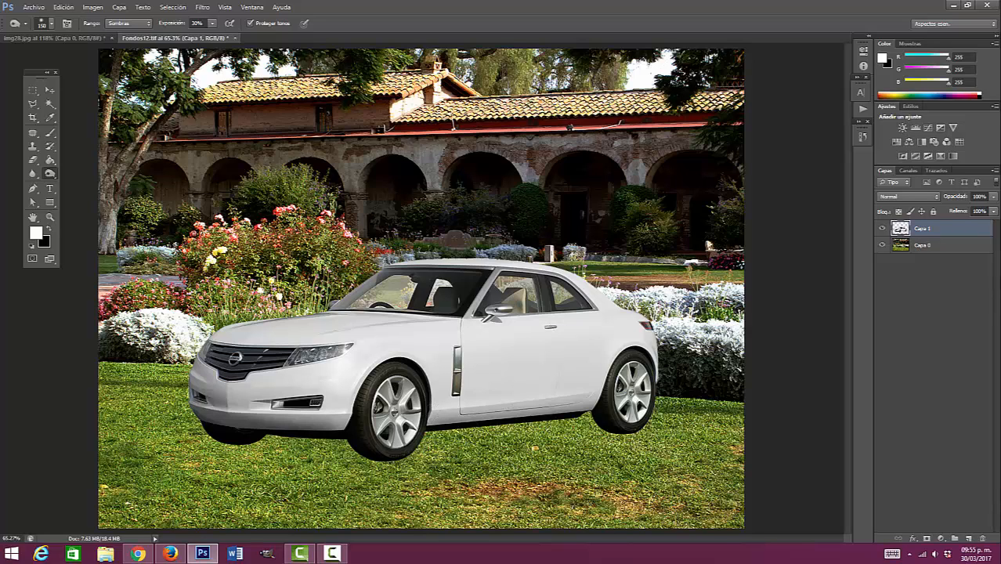
Step: Compare the car before and after the last Burn strokes by repeatedly undoing and redoing them
key("ctrl+z")
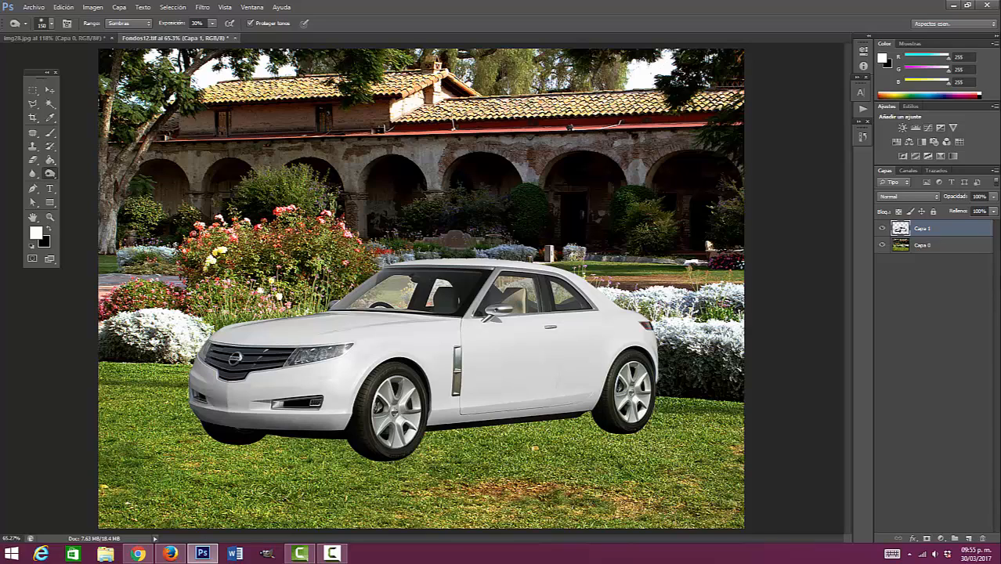
key("ctrl+z")
key("ctrl+z")
key("ctrl+z")
key("ctrl+z")
key("ctrl+z")
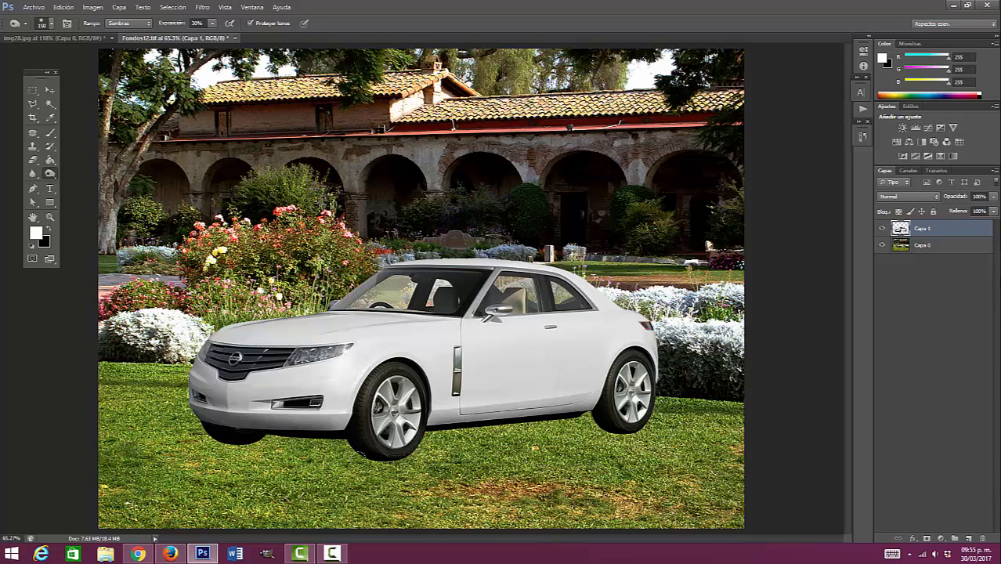
left_click(49, 90)
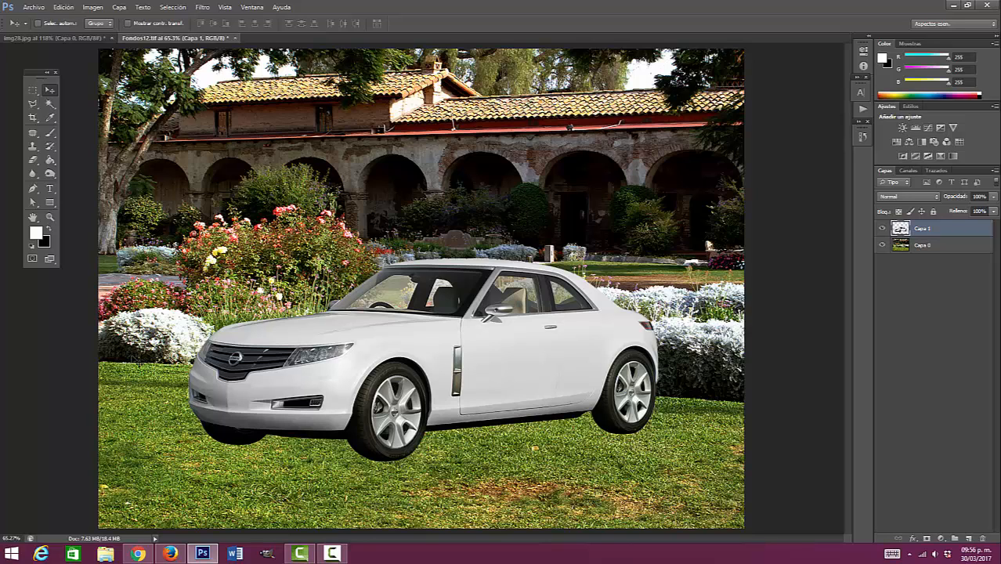
Step: Choose the regular Eraser for working on the car's near front tyre and set its brush size to 40 px
left_click(51, 217)
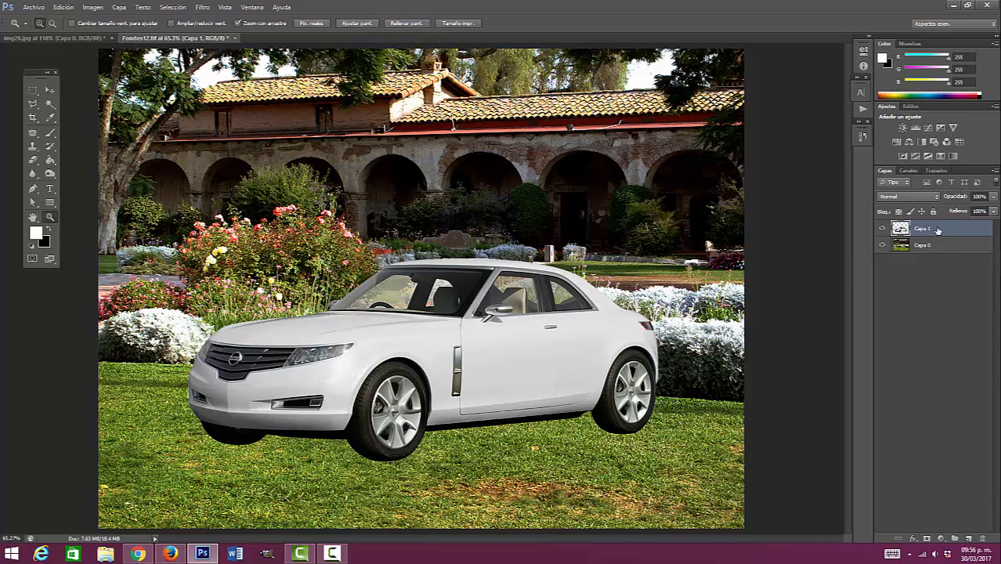
left_click(365, 463)
left_click_drag(365, 463, 384, 437)
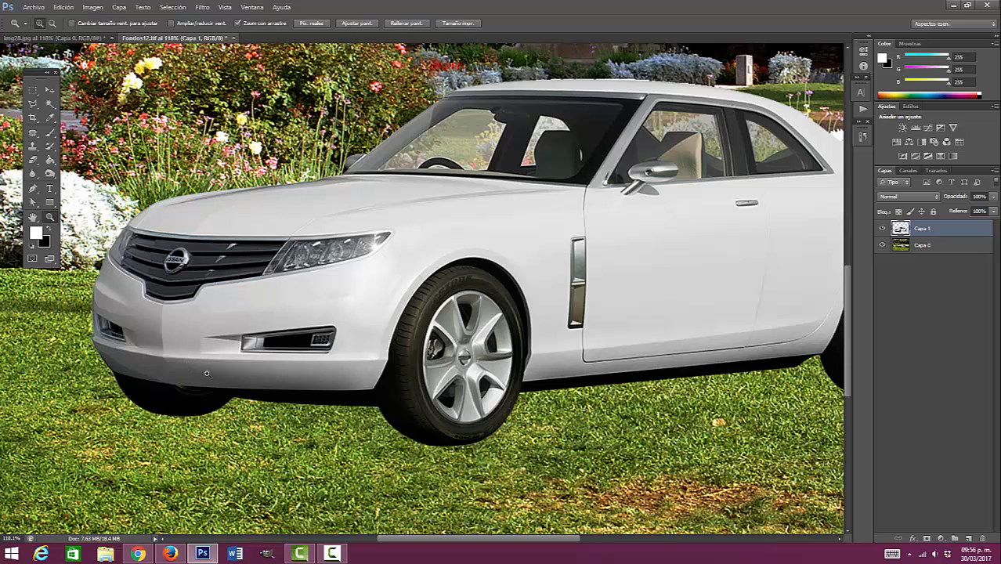
left_click(33, 159)
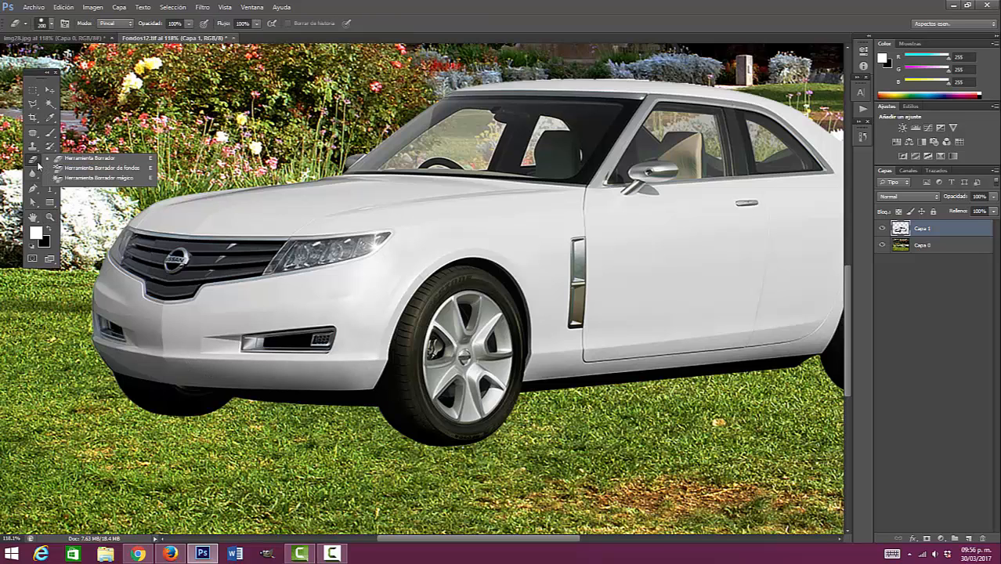
left_click(92, 161)
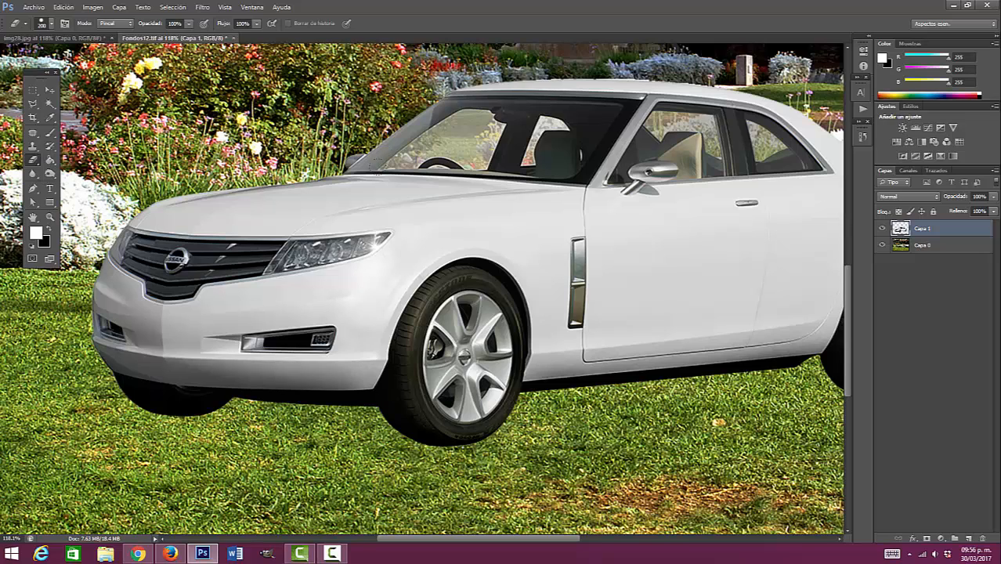
right_click(439, 252)
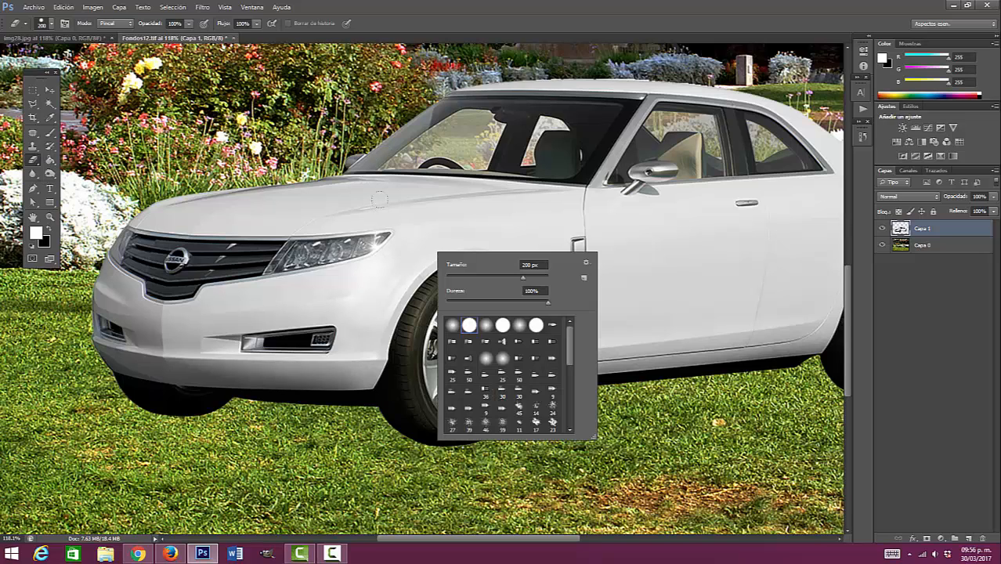
left_click_drag(494, 282, 483, 280)
left_click_drag(529, 264, 489, 266)
type("3")
type("40")
Step: Choose the grass-shaped brush tip labelled 134 for the Eraser and set its size to 172 px
mouse_move(568, 345)
left_mouse_down()
mouse_move(574, 393)
mouse_move(574, 338)
mouse_move(573, 395)
mouse_move(572, 334)
mouse_move(565, 402)
mouse_move(570, 383)
left_mouse_up()
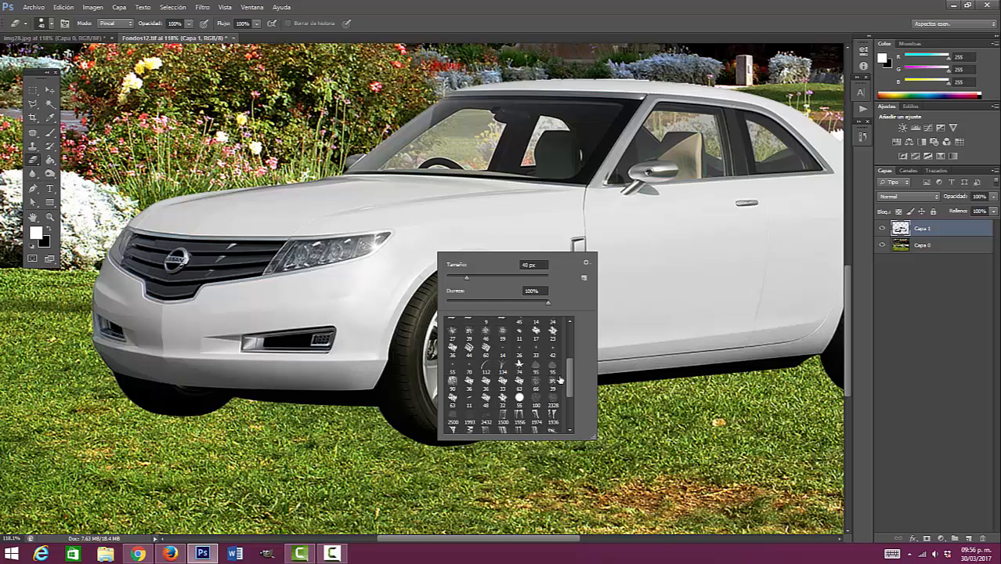
left_click_drag(571, 379, 570, 371)
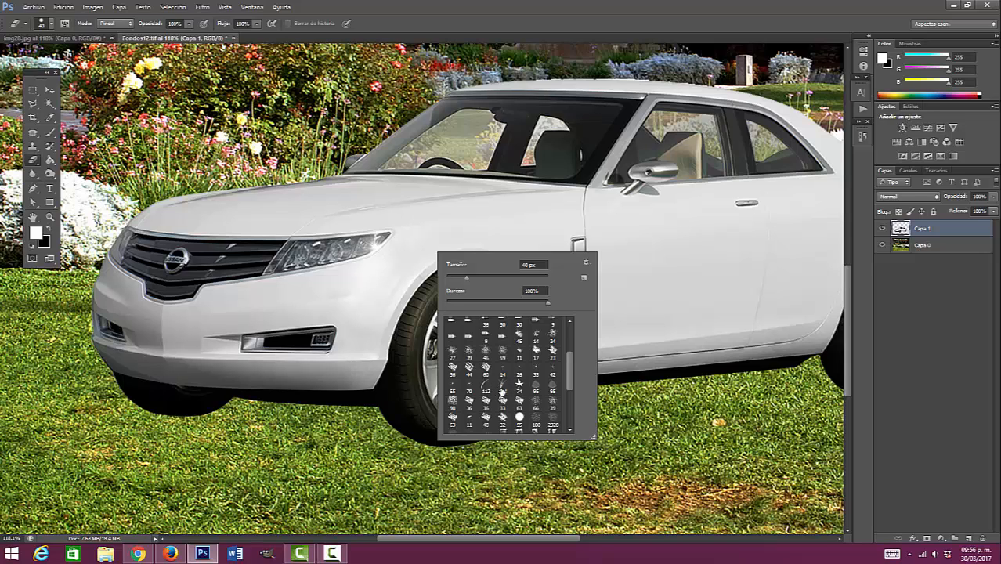
left_click(501, 386)
left_click_drag(505, 276, 515, 277)
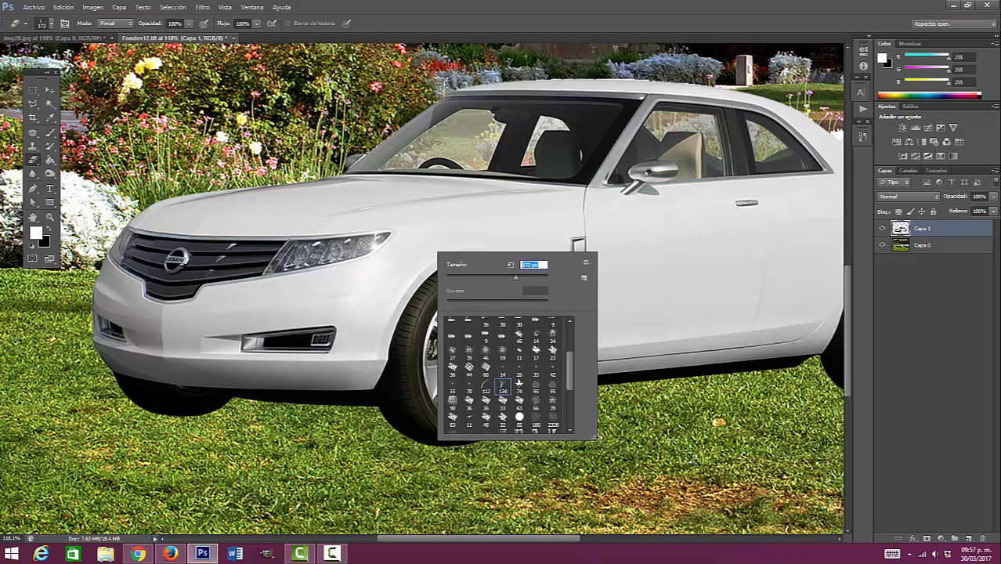
key("Return")
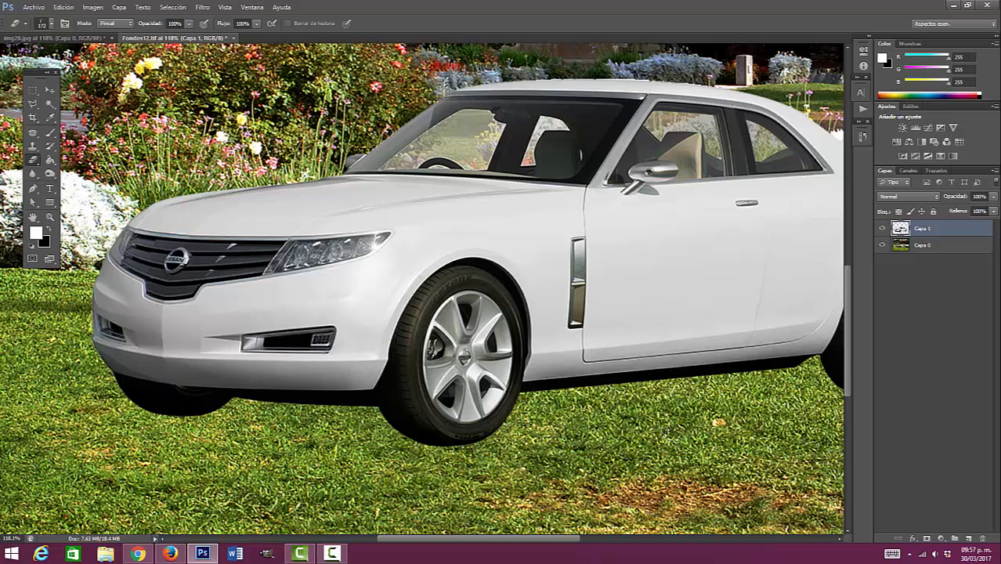
Step: Reduce the Eraser's grass-shaped brush size to 45 px
right_click(629, 281)
left_click_drag(733, 333, 698, 332)
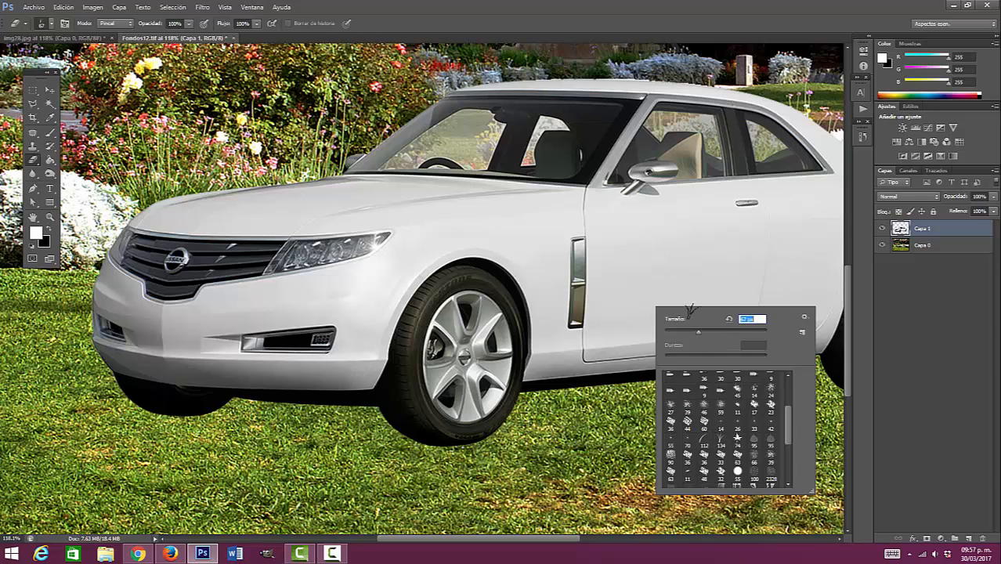
left_click_drag(697, 331, 692, 331)
type("4")
key("Return")
type("45")
key("Return")
key("Return")
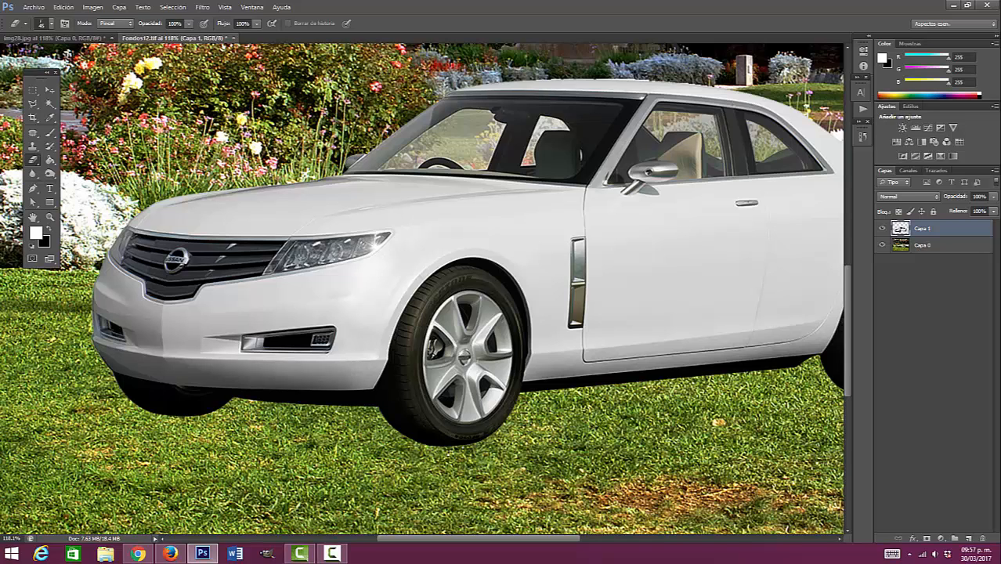
Step: Erase grass-blade shapes along the bottom edge of the near front tyre so it appears sunk into the lawn
left_click(455, 450)
left_click(449, 449)
left_click(439, 449)
left_click(436, 449)
left_click(442, 448)
left_click(462, 447)
left_click(473, 446)
left_click(484, 444)
left_click(448, 448)
left_click(436, 448)
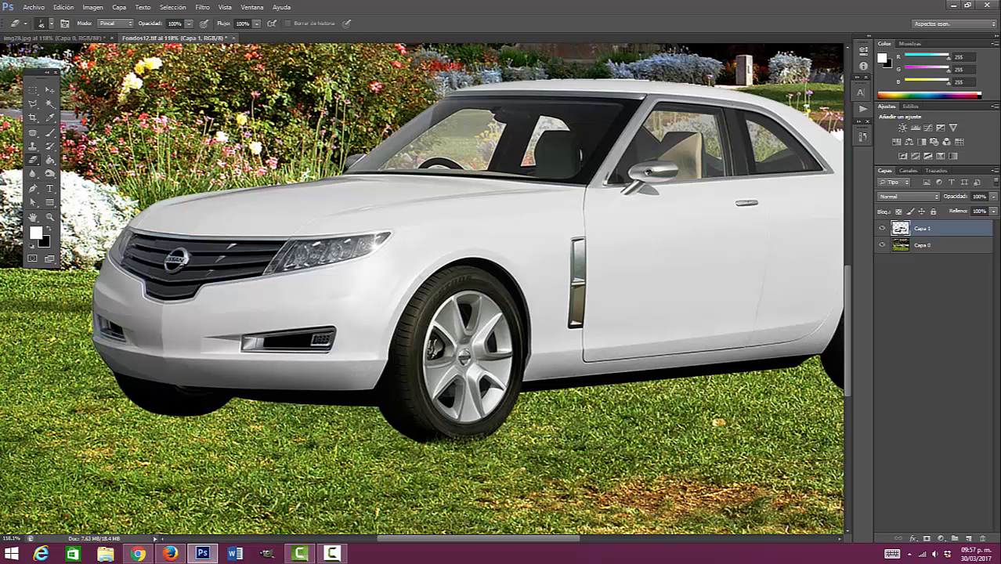
left_click(424, 449)
left_click(463, 448)
Step: Erase grass-blade shapes along the bottom of the far front tyre and check the cut-out edges with the Capa 0 background briefly hidden
left_click_drag(357, 433, 452, 413)
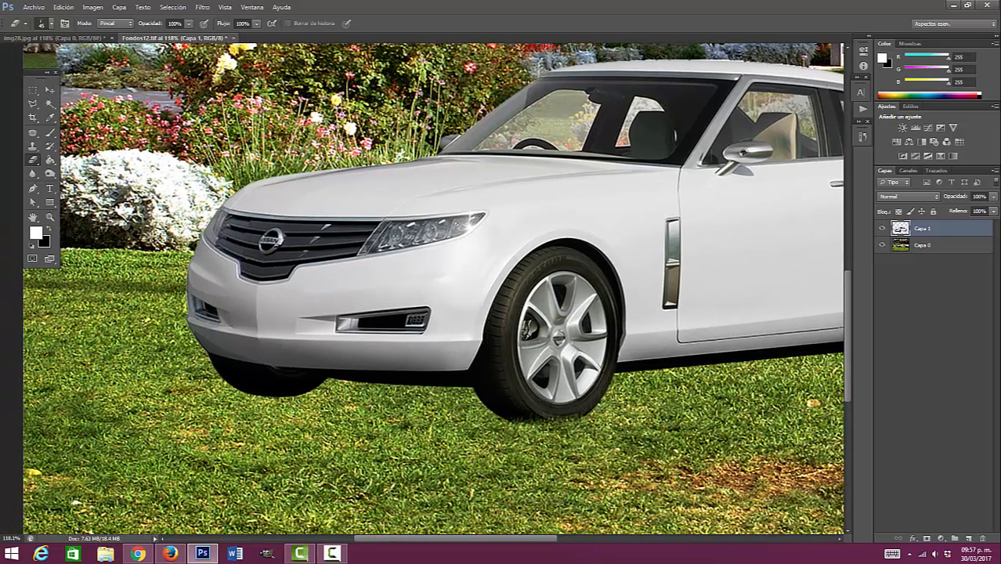
mouse_move(264, 403)
left_mouse_down()
mouse_move(297, 401)
mouse_move(251, 397)
mouse_move(297, 397)
left_mouse_up()
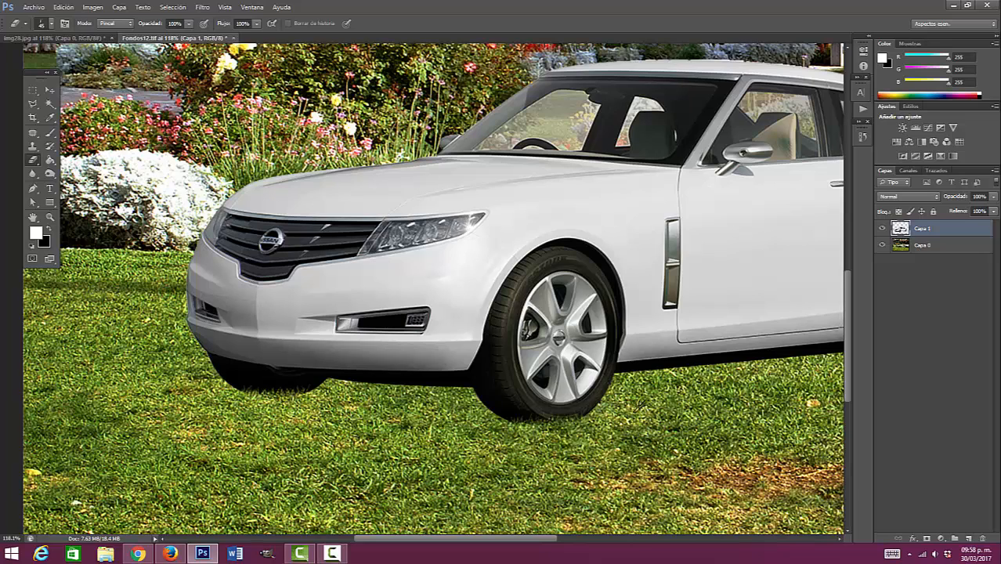
left_click(882, 245)
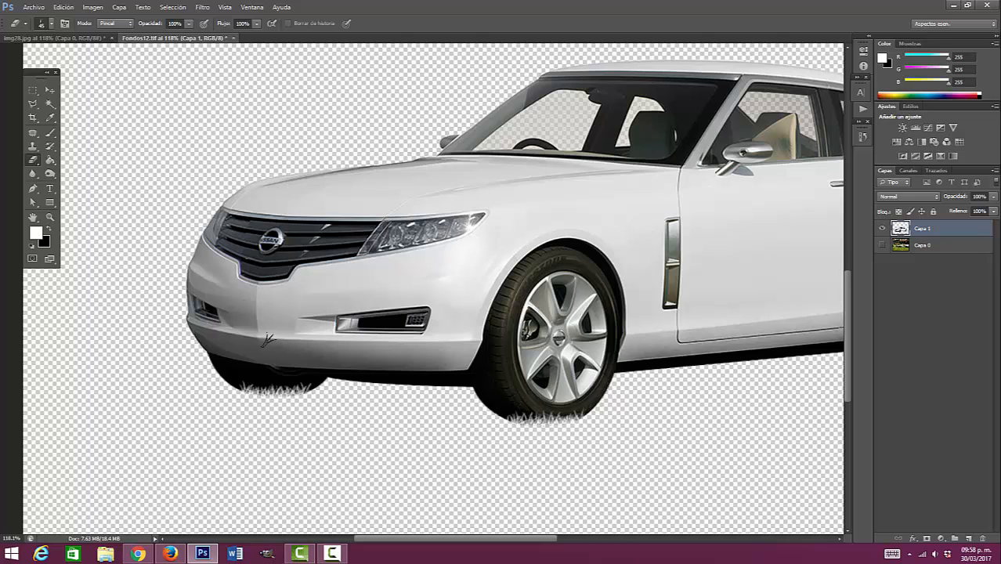
left_click(882, 245)
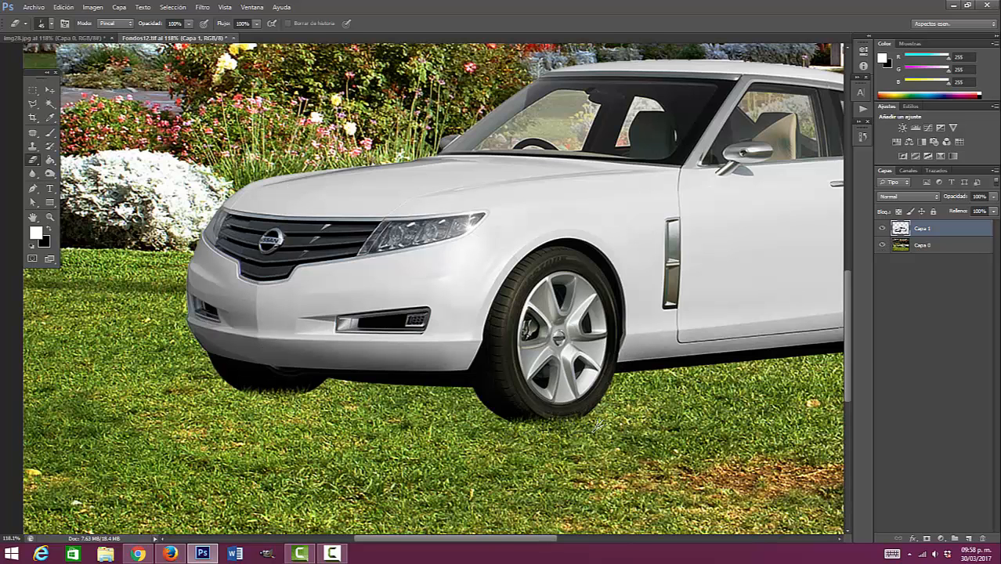
Step: Erase grass-blade shapes along the bottom of the rear tyre and check the whole car with the background layer briefly hidden
left_click_drag(612, 458, 539, 412)
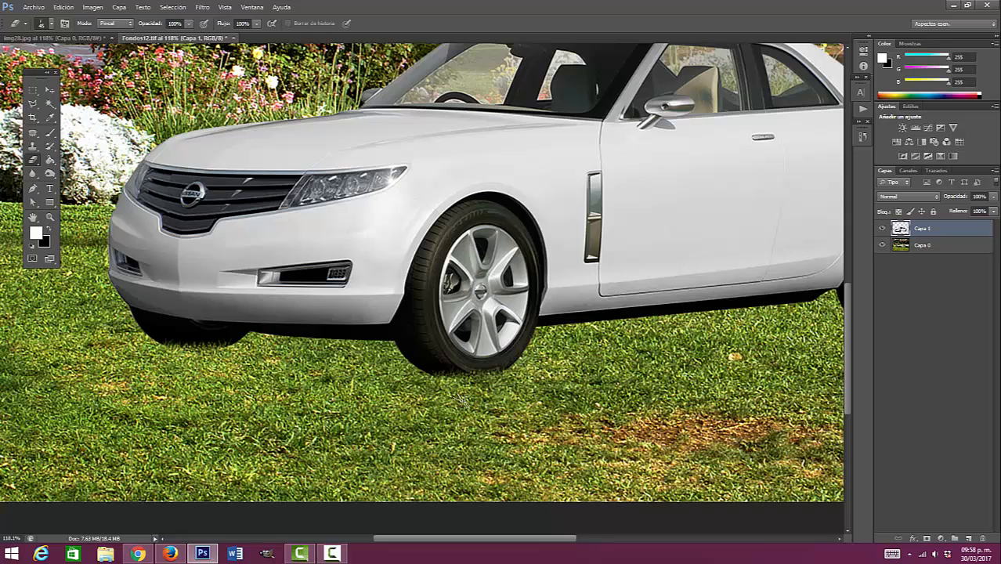
left_click_drag(687, 363, 440, 358)
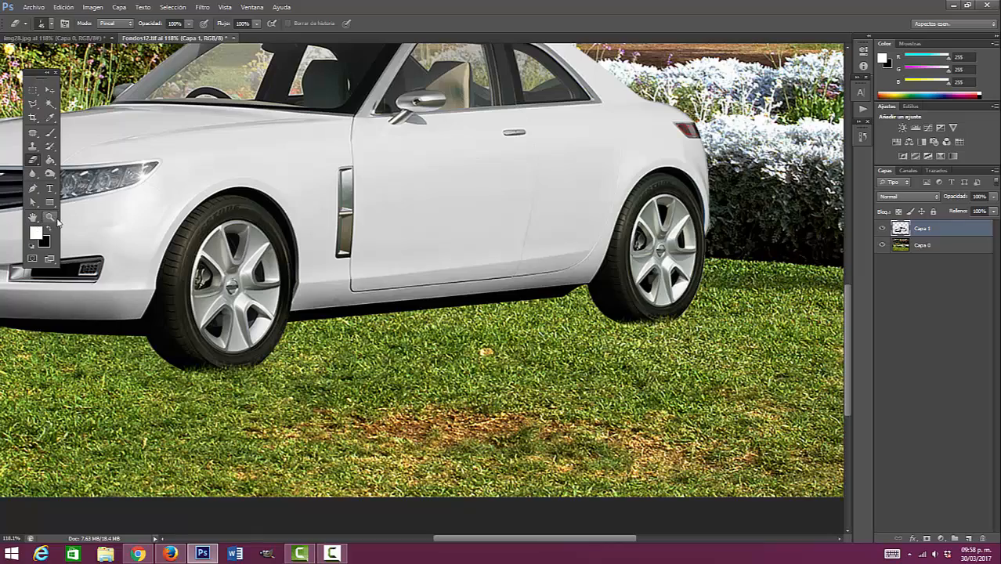
key("ctrl+minus")
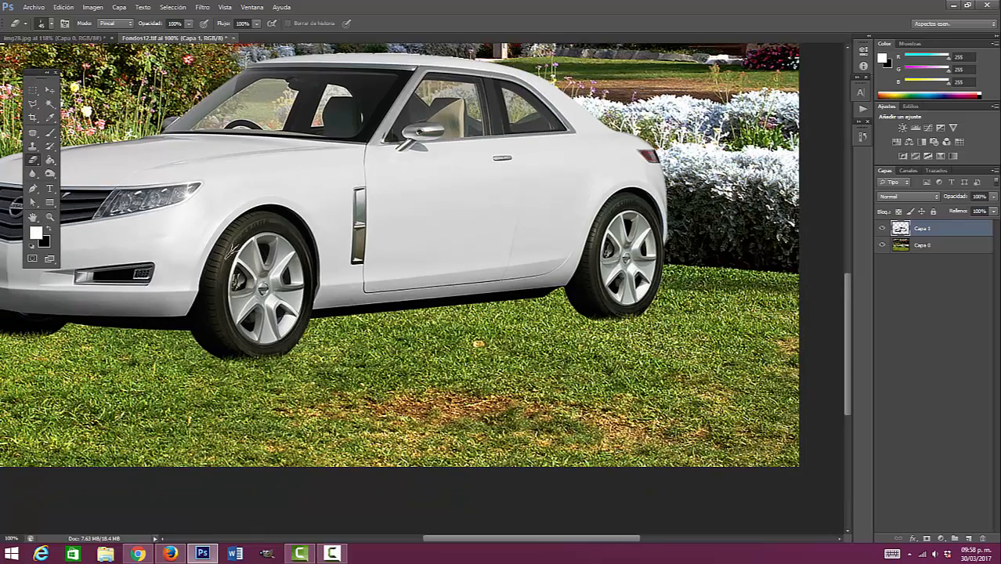
key("ctrl+minus")
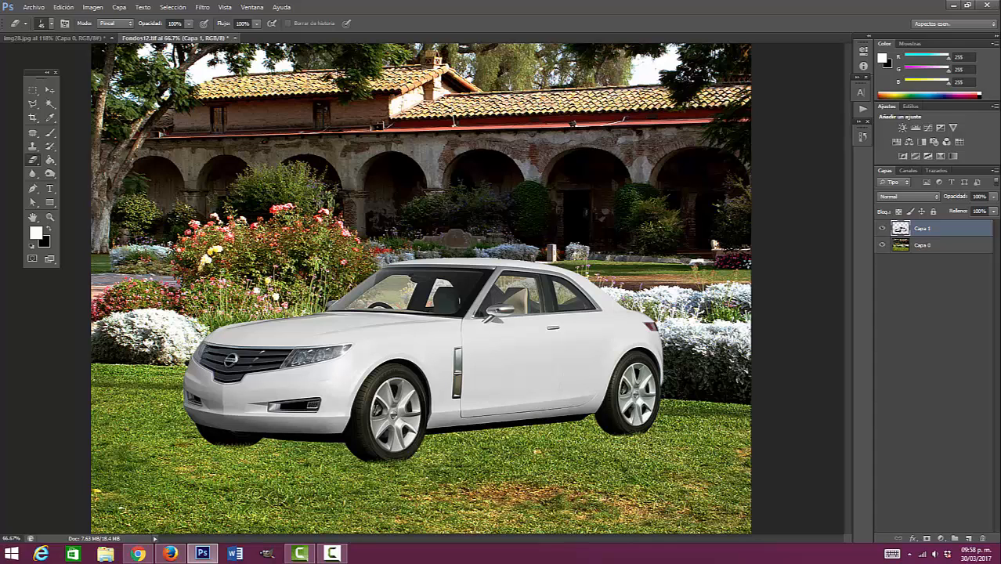
left_click(882, 245)
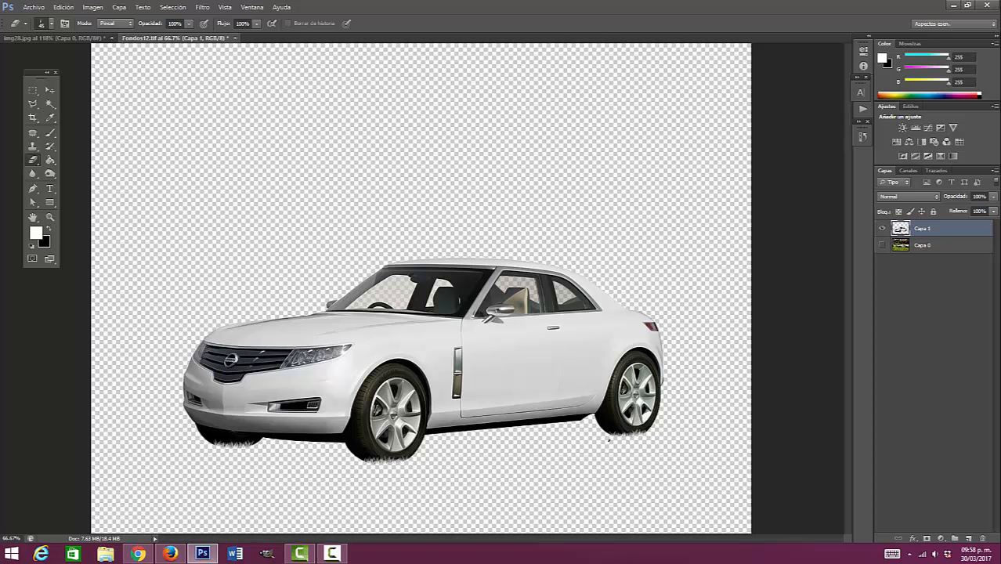
left_click(882, 245)
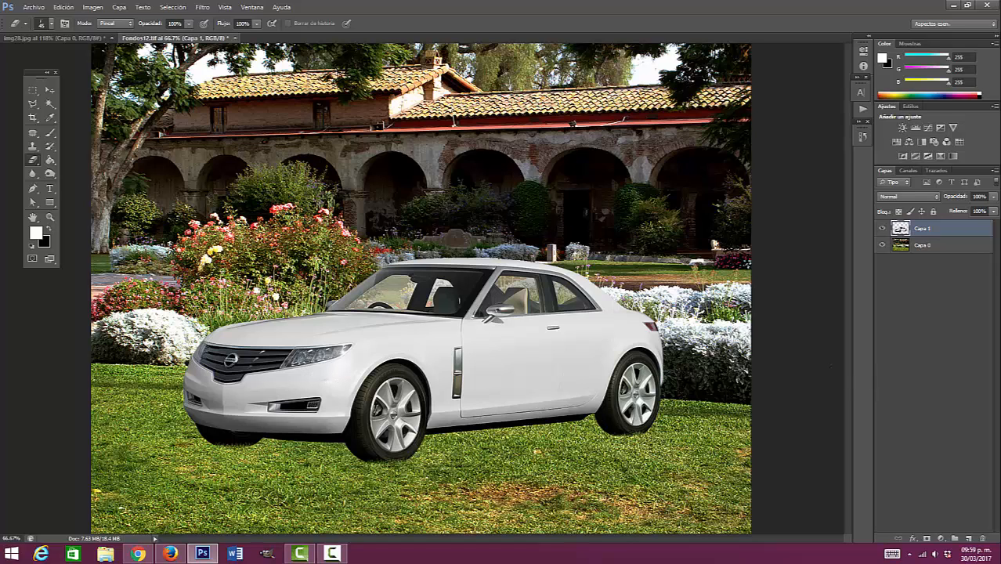
Step: Load the Capa 1 transparency as a new selection and add an empty layer between the car and the Capa 0 background
left_click(49, 93)
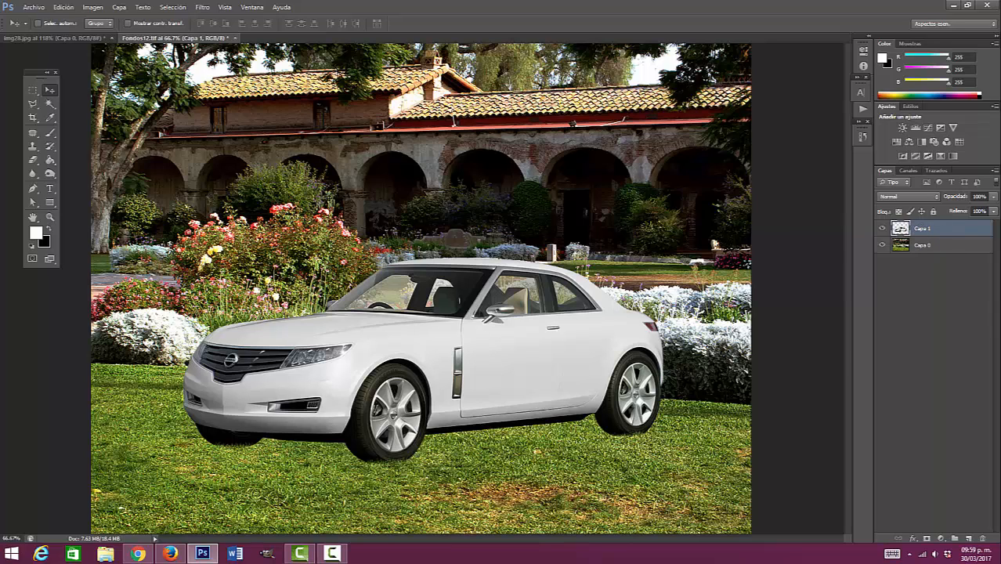
left_click(173, 7)
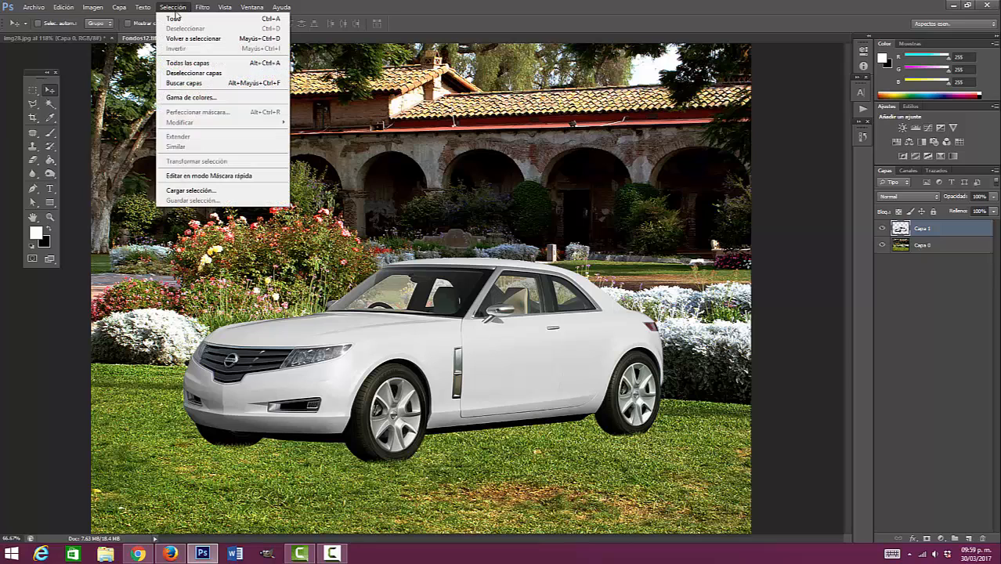
left_click(189, 191)
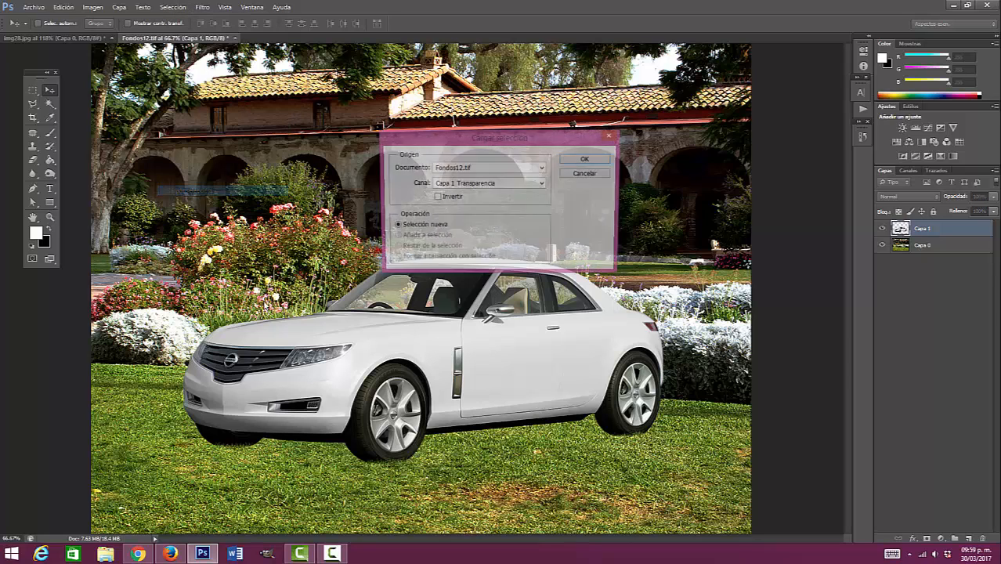
left_click(604, 159)
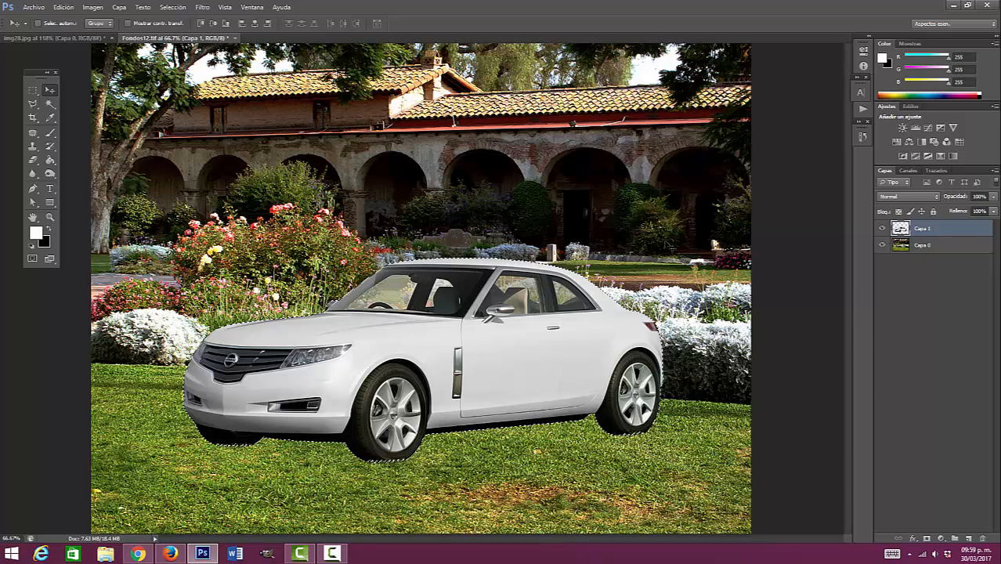
left_click(958, 251)
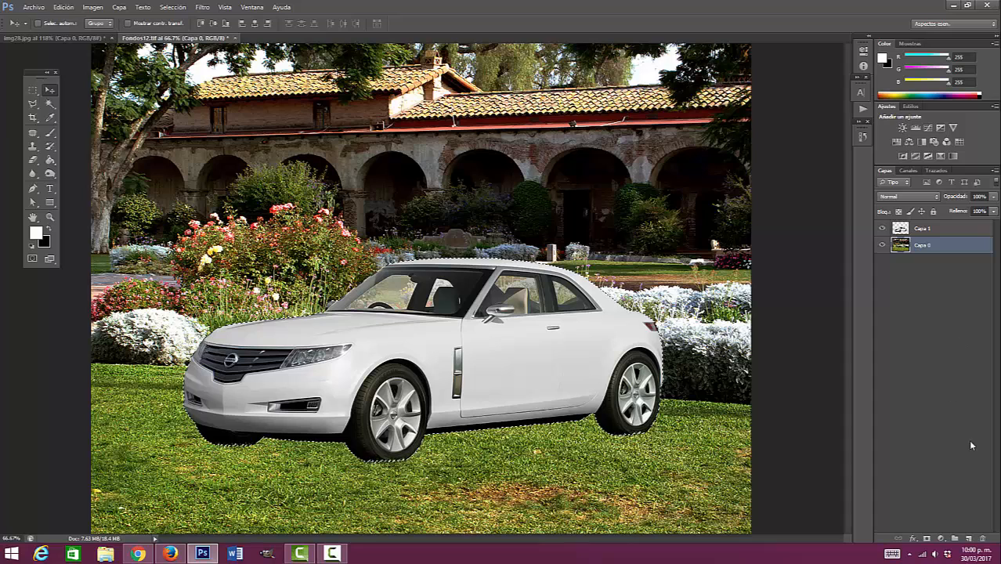
left_click(969, 539)
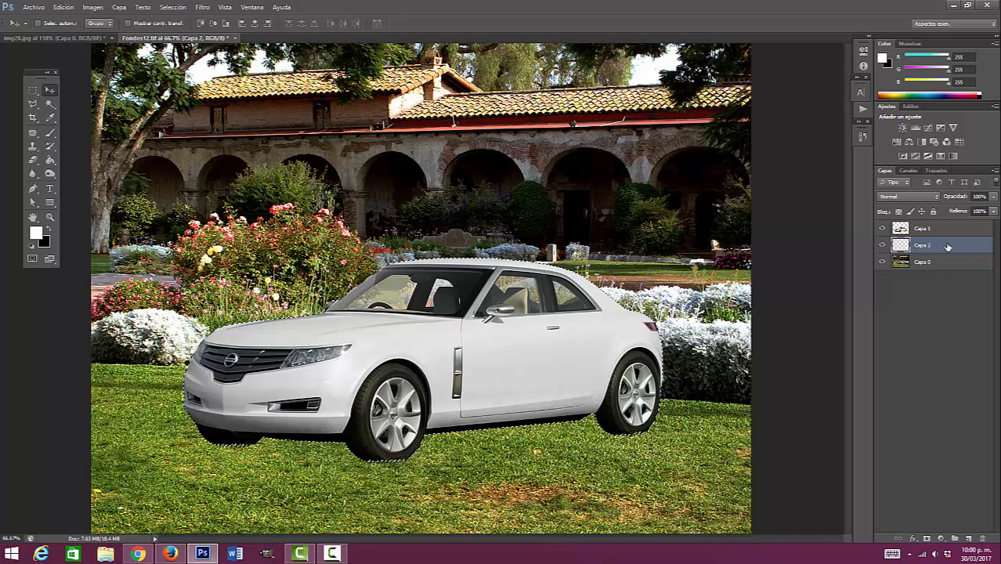
Step: Fill the car-shaped selection on Capa 2 with black using the Paint Bucket and clear the selection
left_click(49, 228)
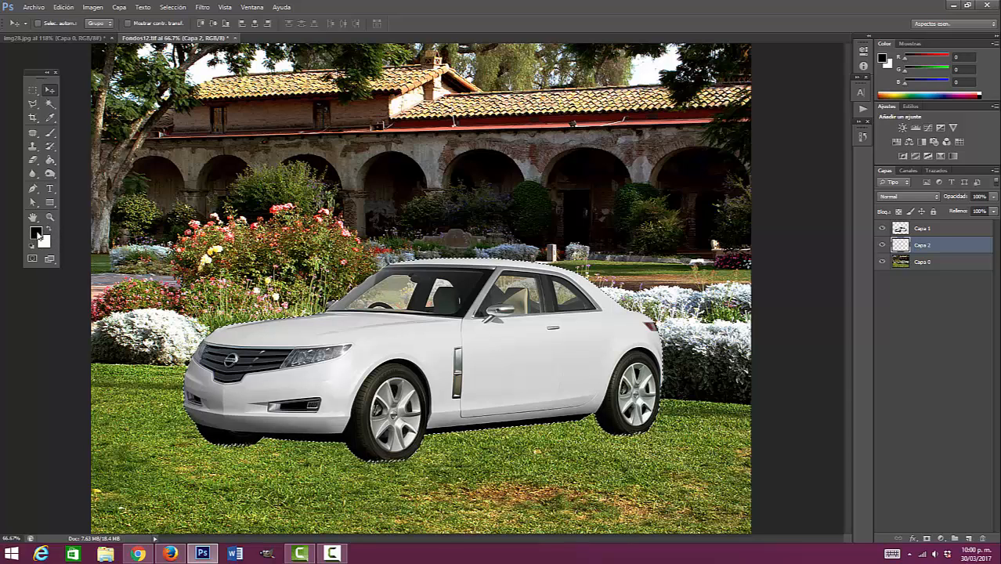
left_click(49, 161)
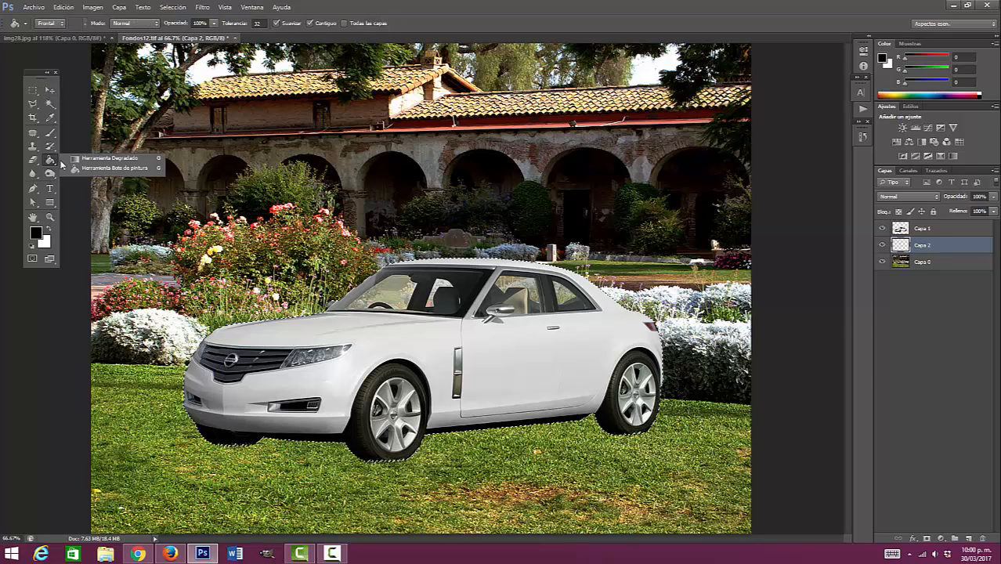
left_click(116, 169)
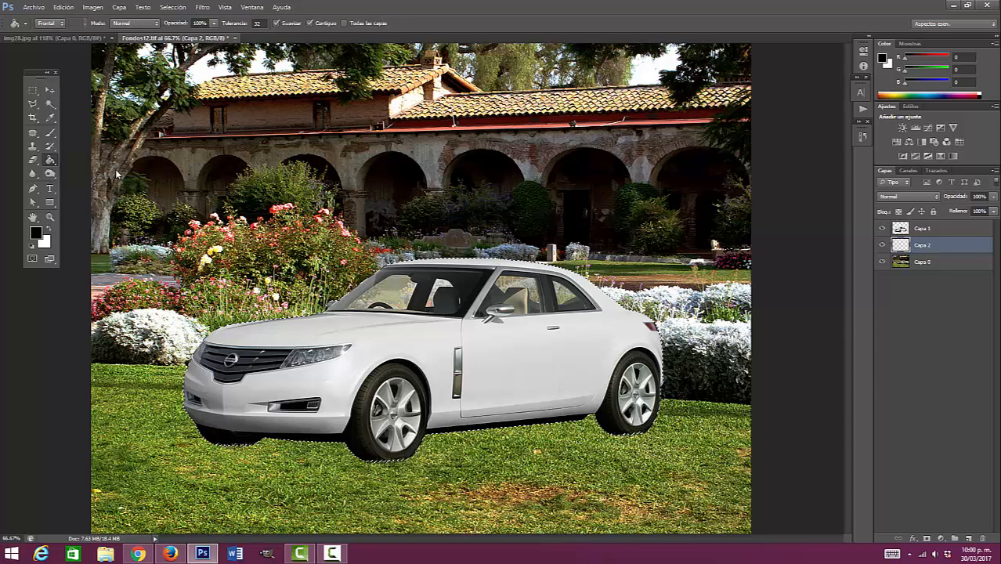
left_click(361, 343)
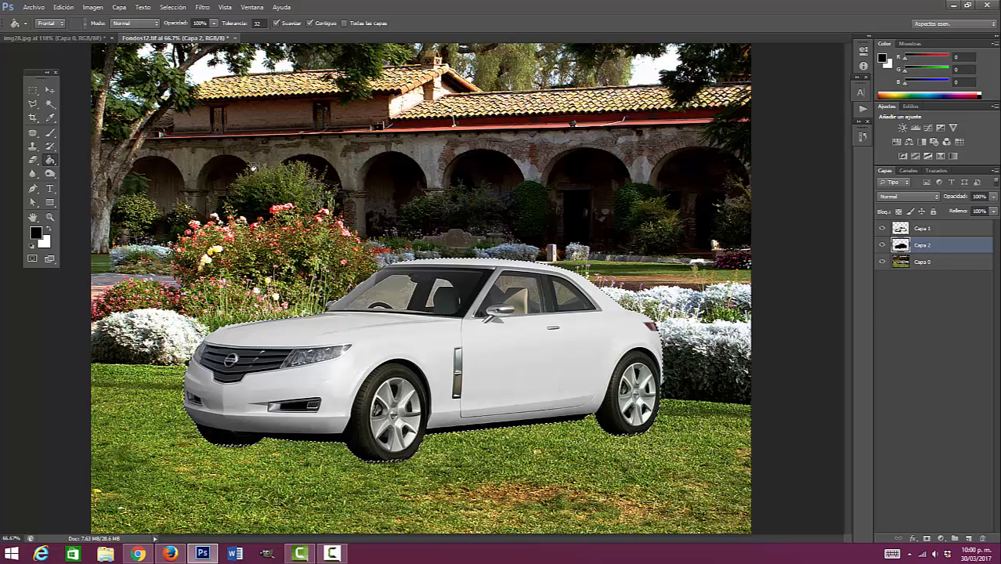
left_click(171, 7)
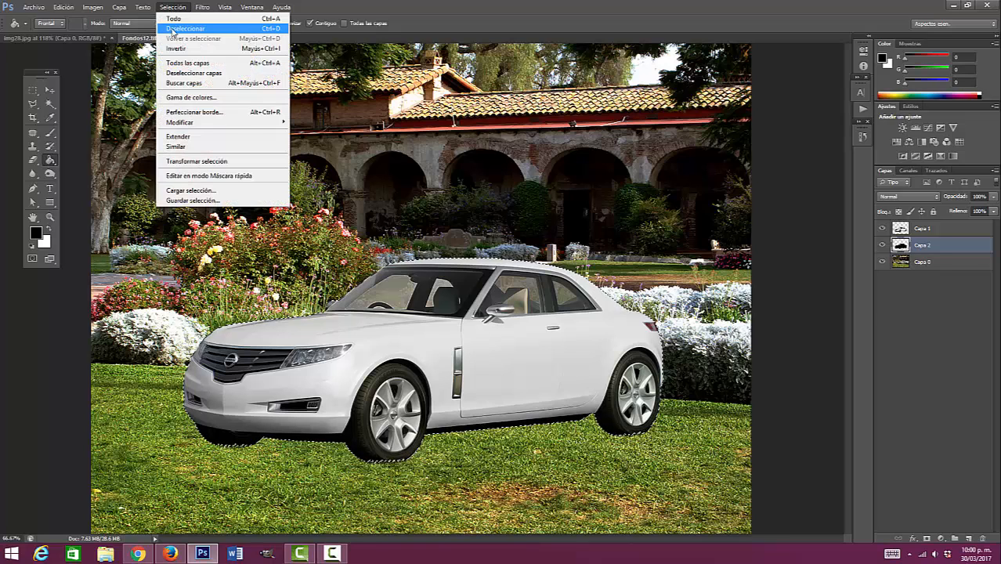
left_click(173, 30)
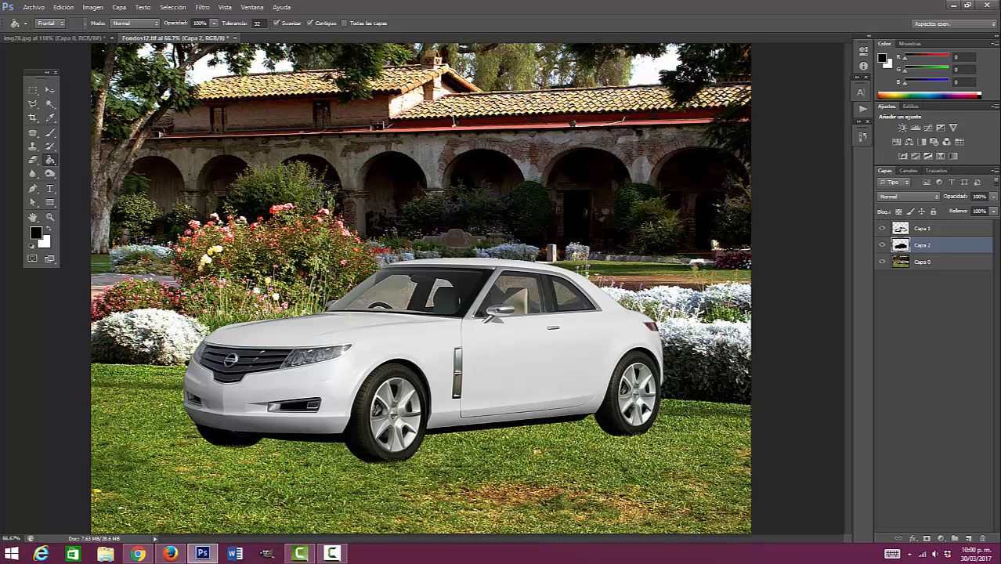
Step: Compare the black silhouette on Capa 2 with the car by briefly hiding and showing Capa 1
left_click(882, 229)
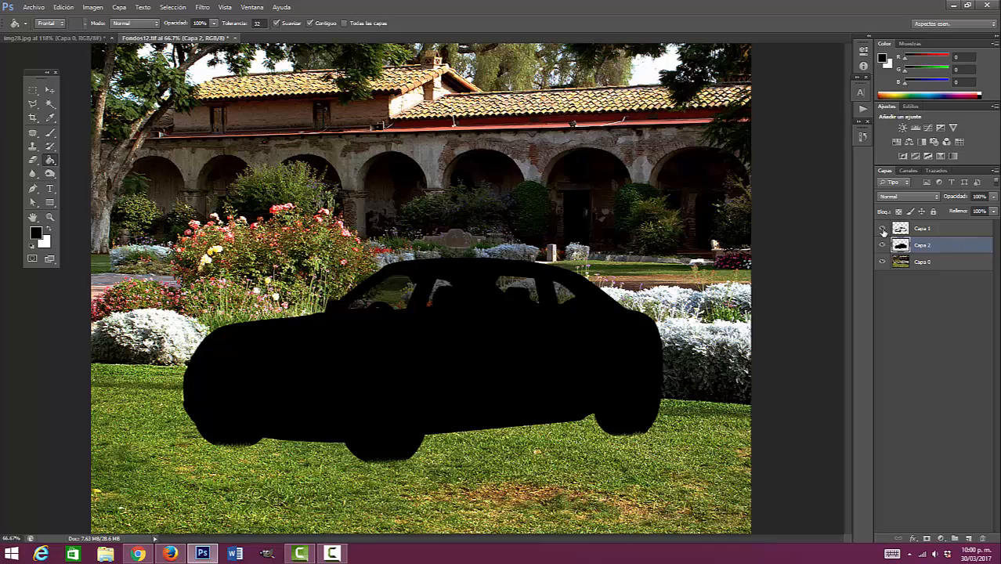
left_click(882, 229)
left_click(883, 229)
left_click(883, 229)
left_click(883, 230)
left_click(882, 229)
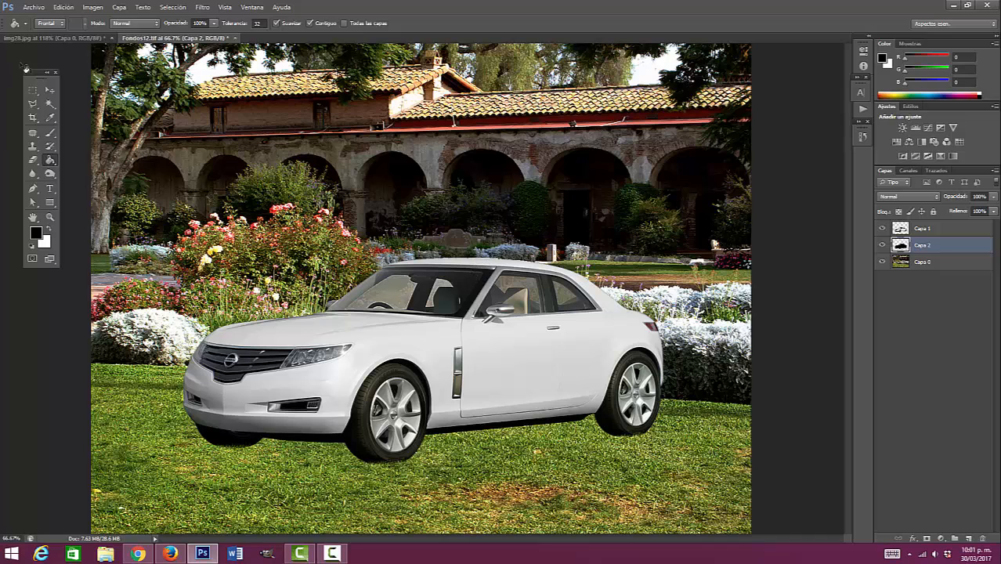
Step: Distort the Capa 2 silhouette into a flat ground shadow beneath the car, reaching slightly past the rear tyre
left_click(47, 90)
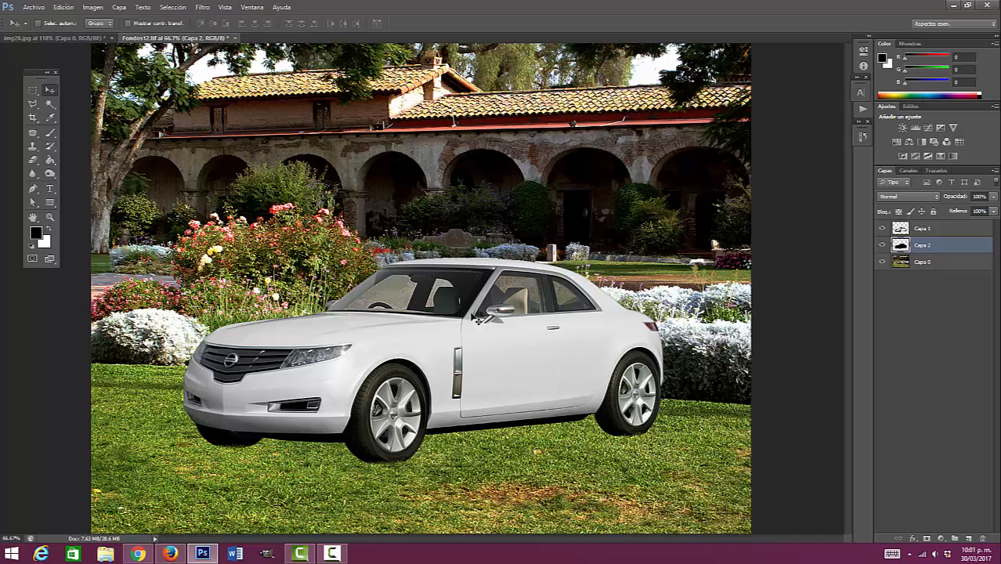
left_click(63, 7)
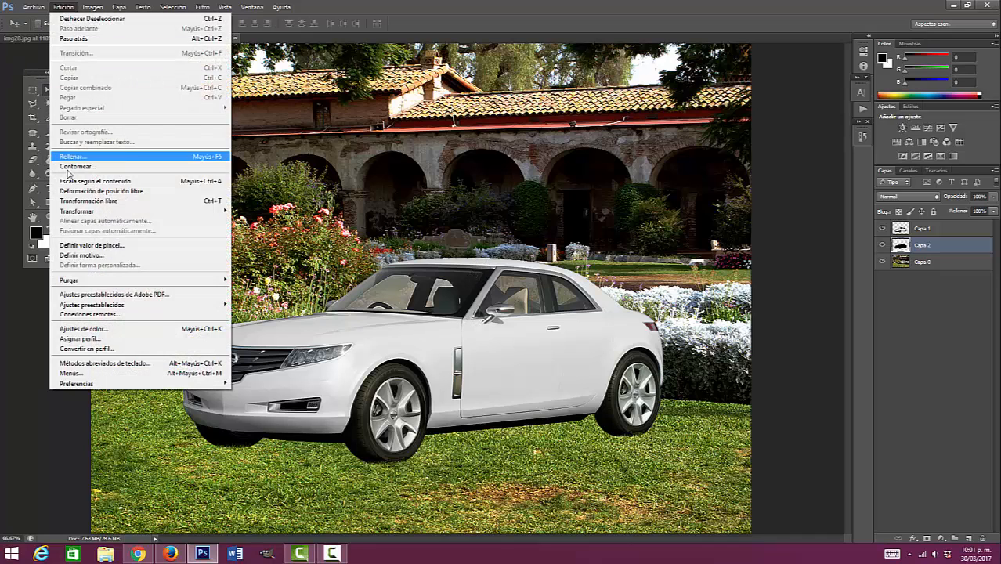
left_click(87, 200)
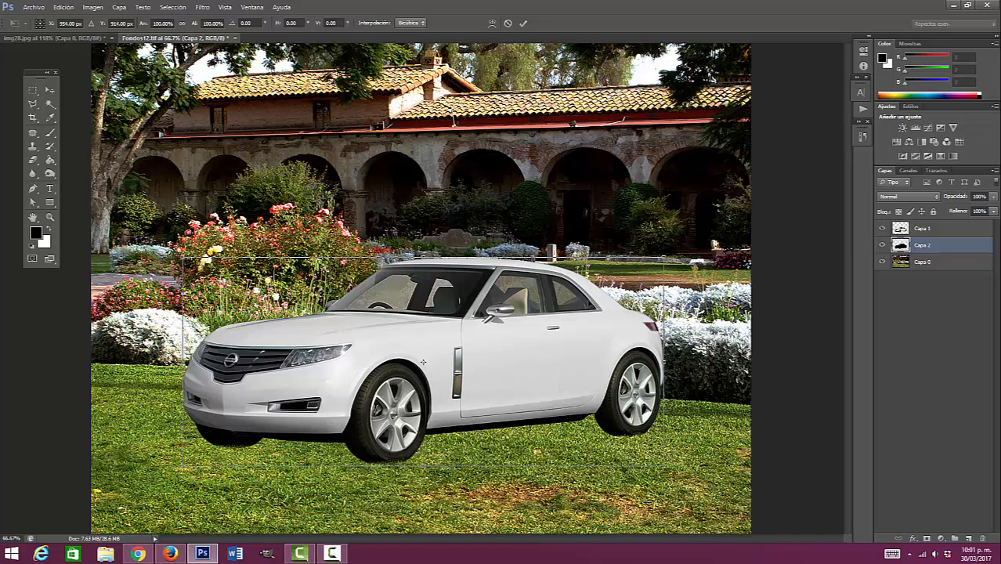
right_click(500, 361)
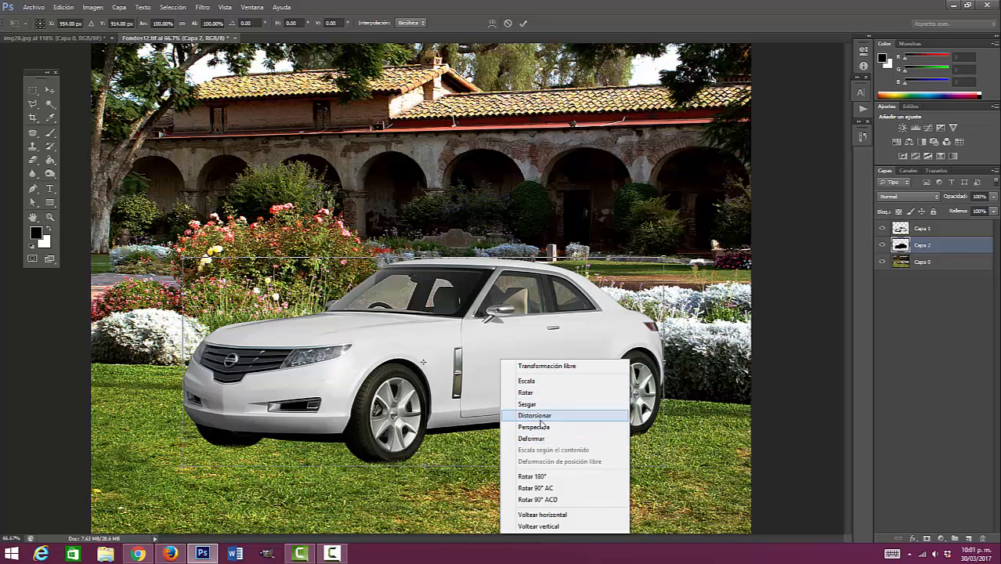
left_click(537, 417)
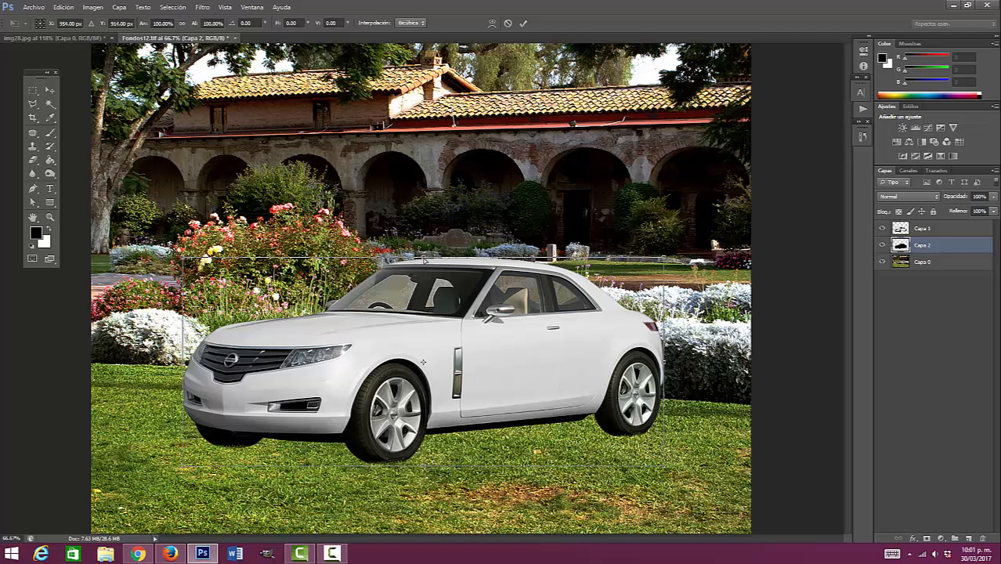
left_click_drag(424, 260, 422, 416)
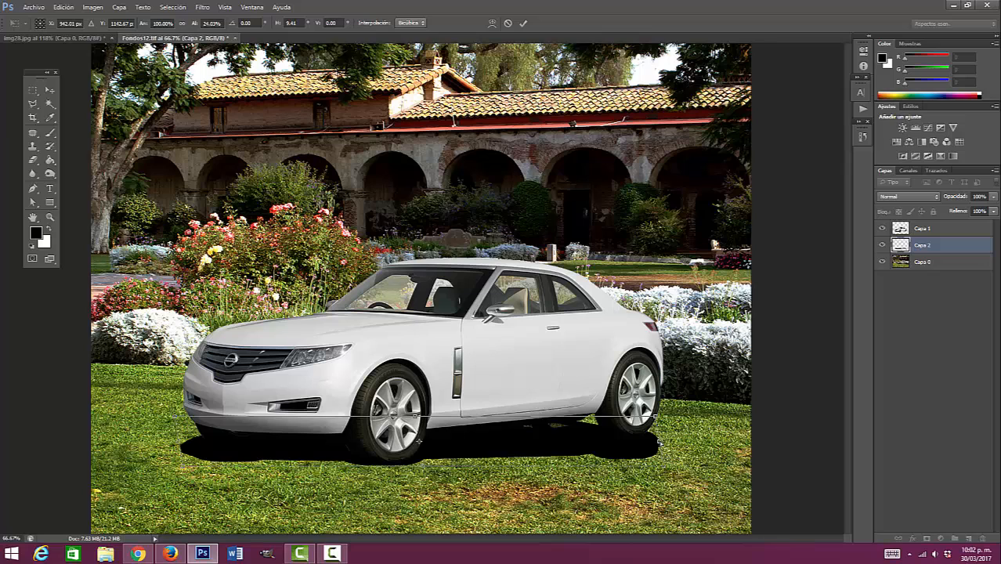
left_click_drag(659, 444, 661, 419)
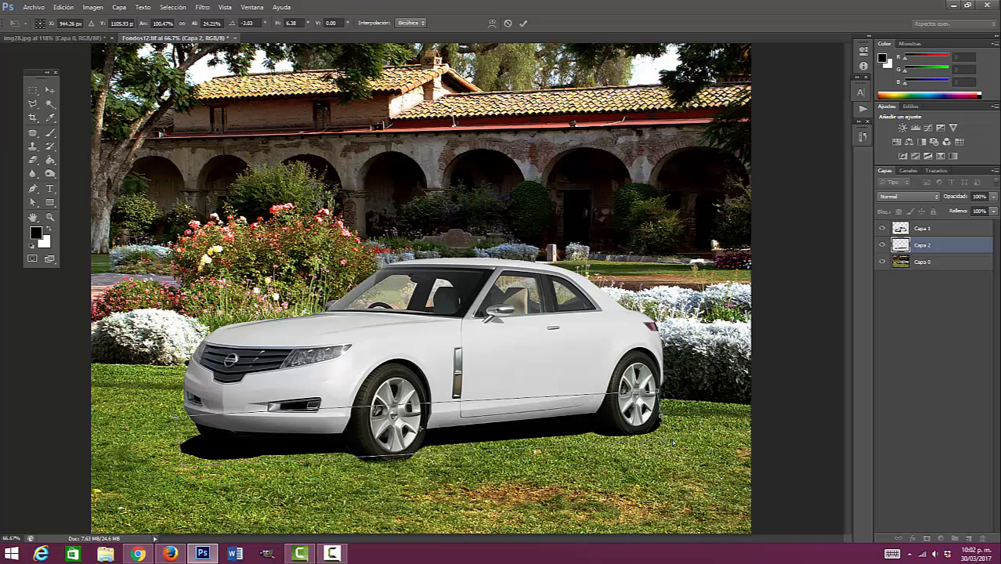
left_click_drag(667, 443, 696, 441)
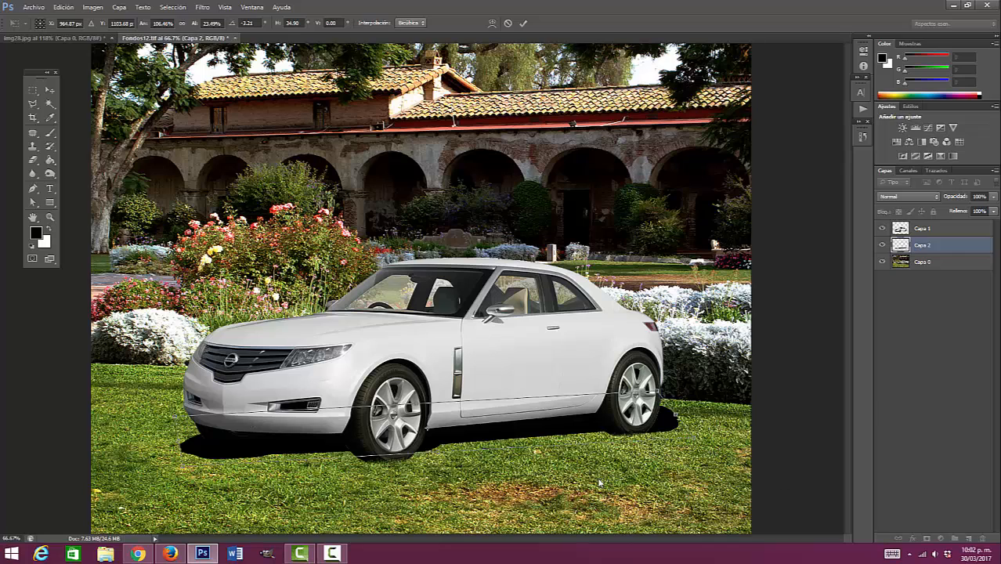
Step: Warp the shadow's lower edge upward around the near front tyre and apply the transformation
right_click(451, 427)
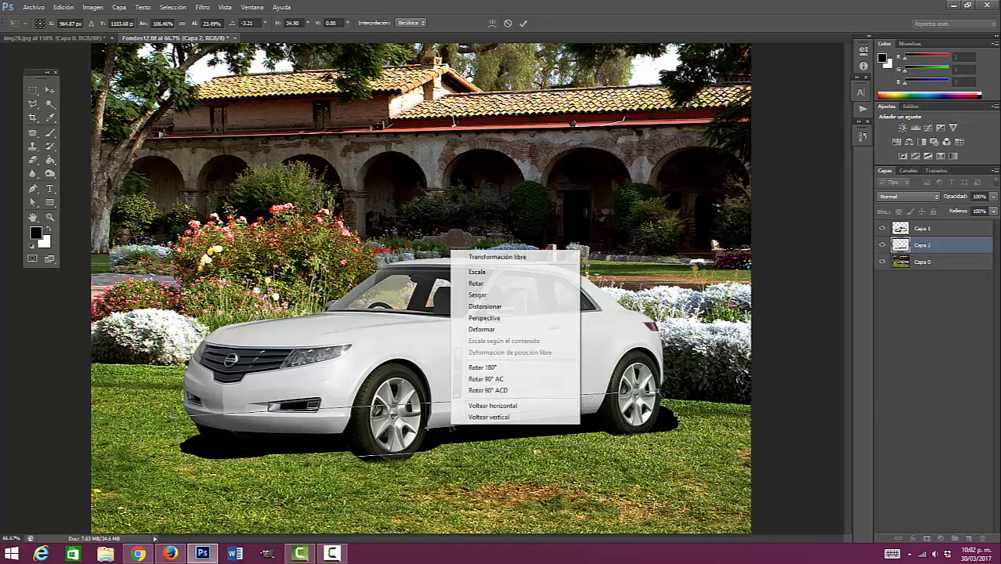
left_click(481, 329)
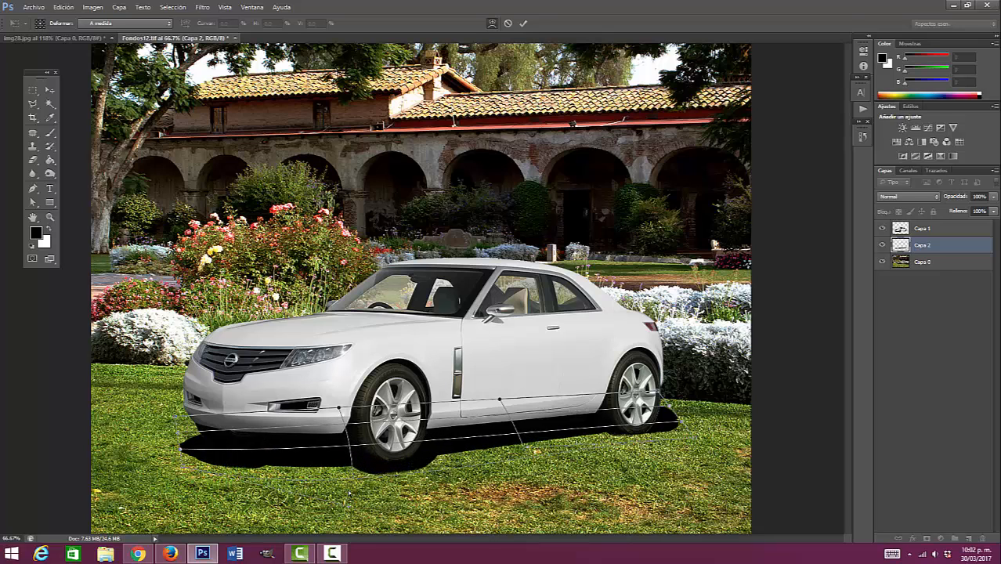
left_click_drag(348, 495, 342, 476)
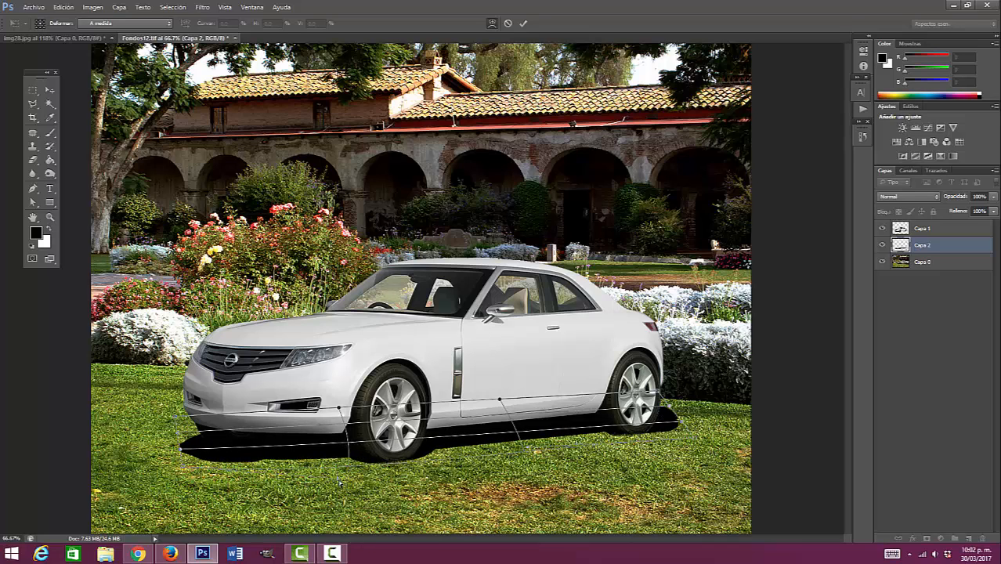
mouse_move(338, 483)
left_mouse_down()
mouse_move(335, 452)
mouse_move(329, 480)
left_mouse_up()
left_click(524, 24)
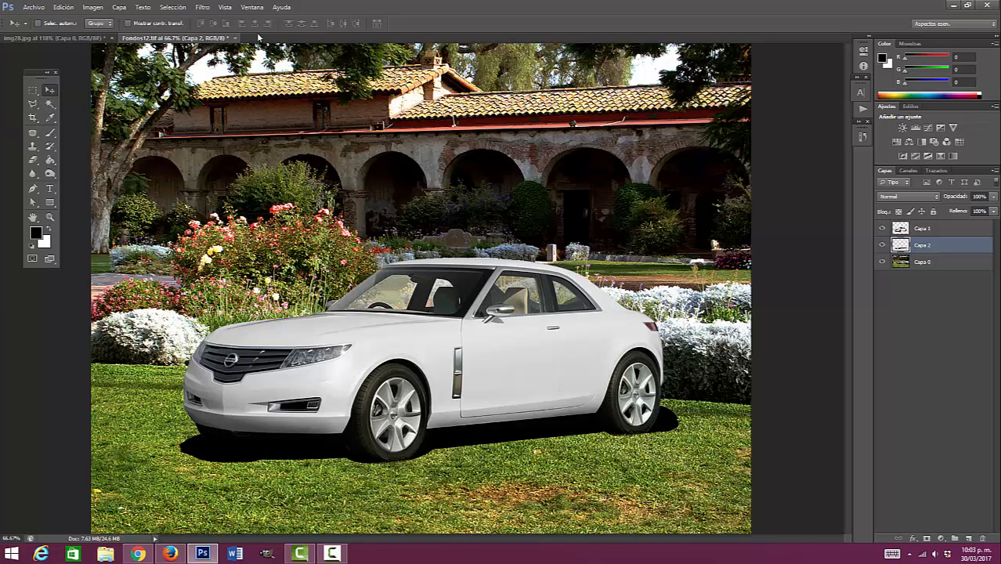
Step: Soften the Capa 2 shadow with a Gaussian Blur of about 9 pixels and set its layer opacity to 75%
left_click(199, 7)
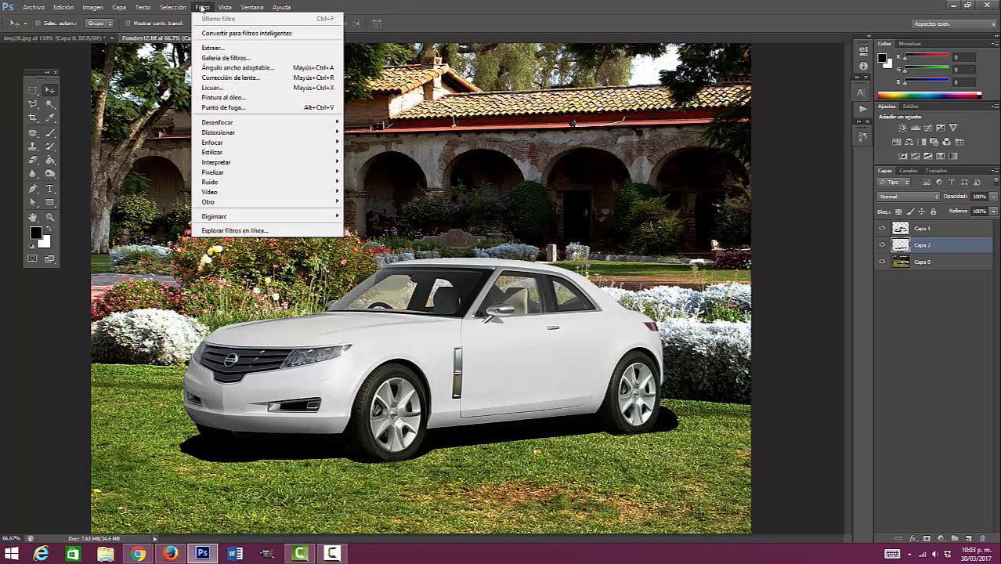
mouse_move(227, 123)
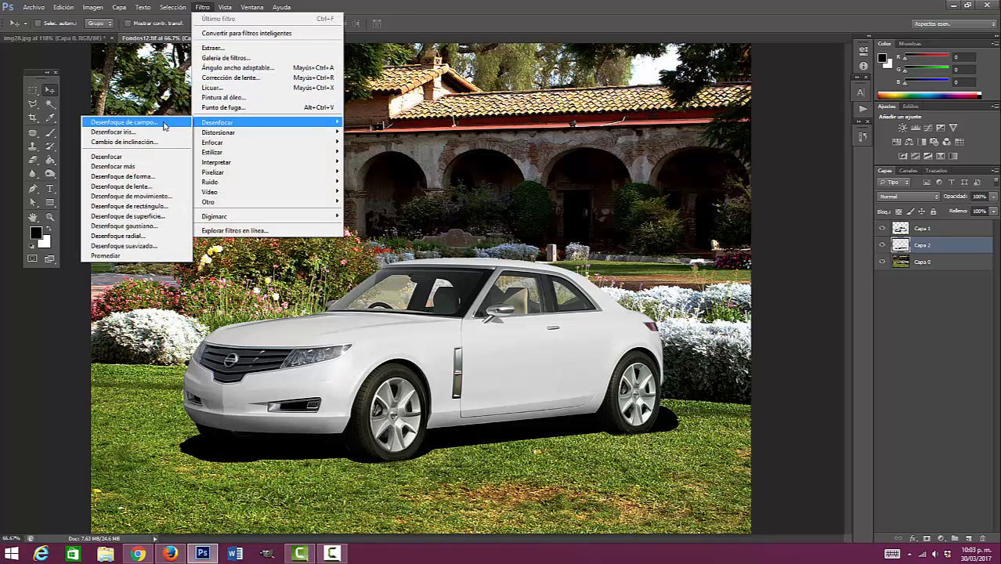
left_click(144, 229)
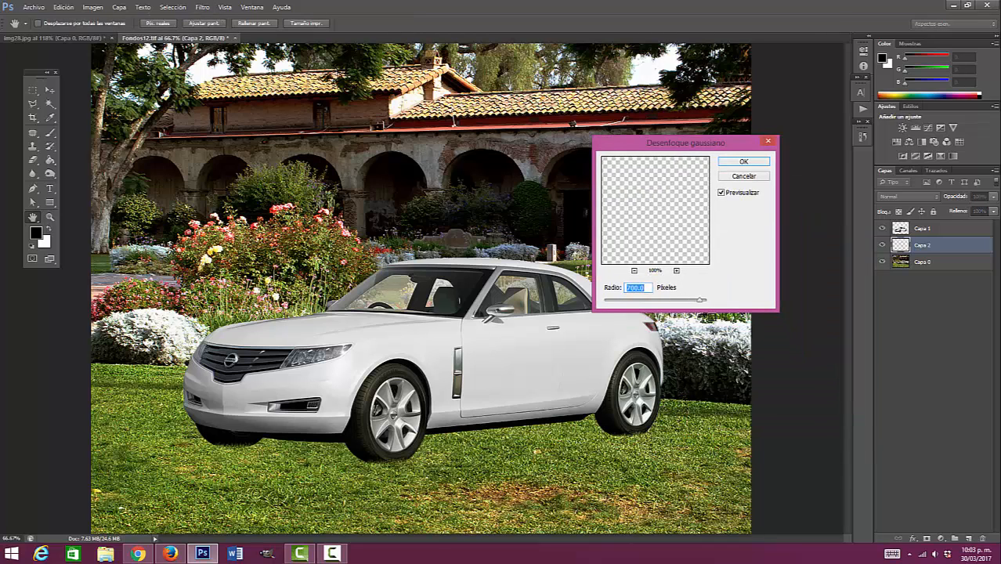
left_click_drag(699, 300, 443, 294)
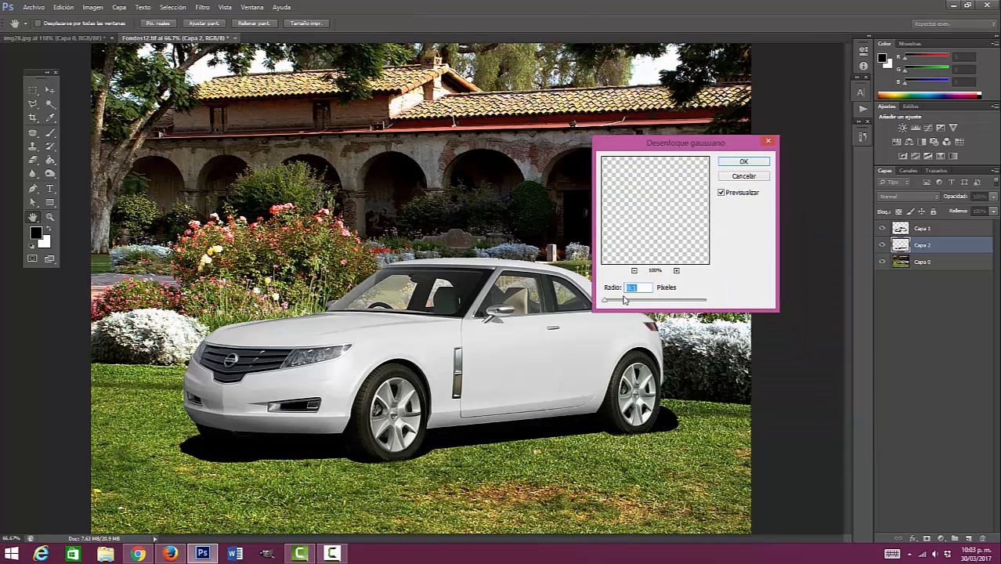
left_click_drag(610, 302, 642, 305)
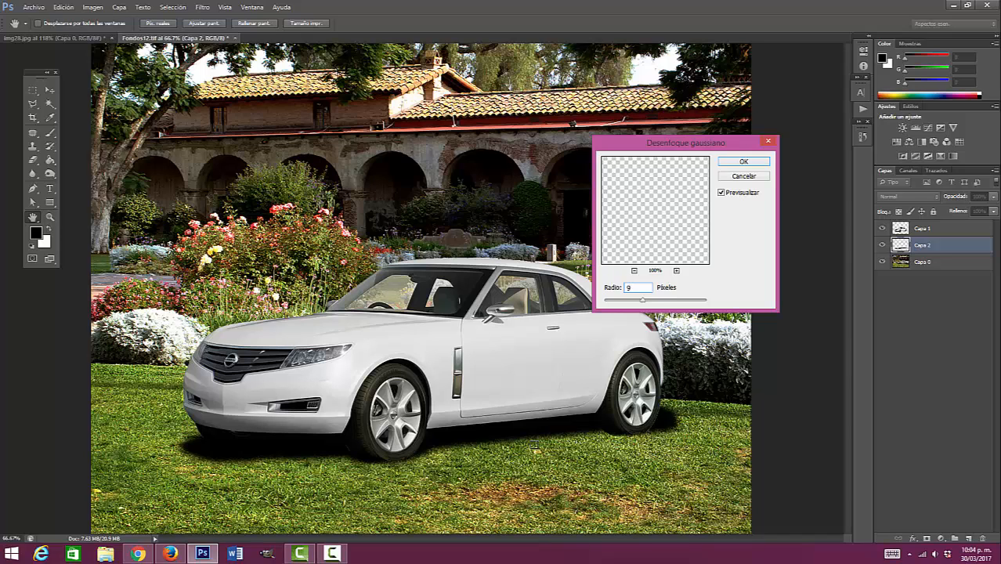
mouse_move(645, 301)
left_mouse_down()
mouse_move(665, 299)
mouse_move(644, 304)
left_mouse_up()
left_click(743, 162)
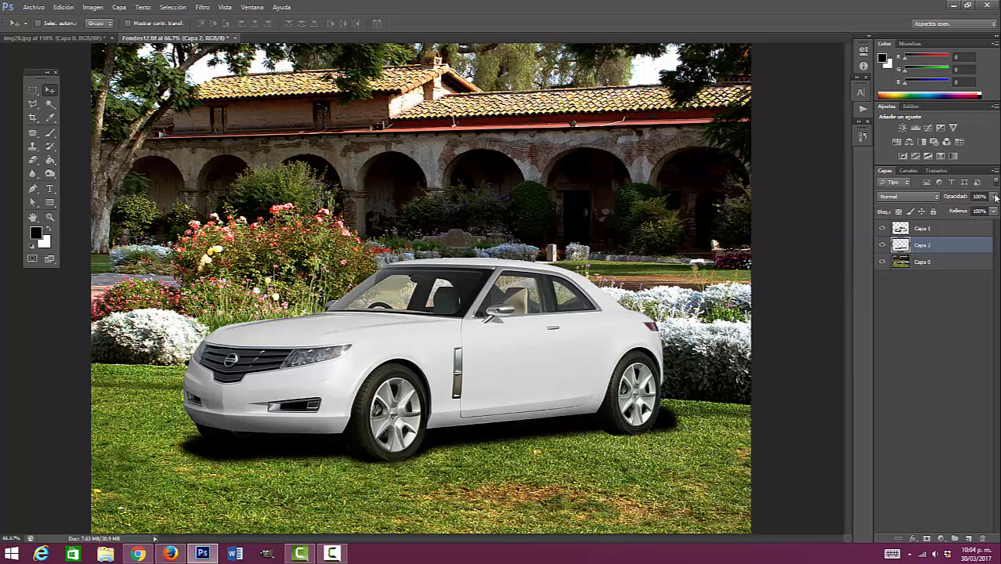
left_click_drag(995, 197, 980, 211)
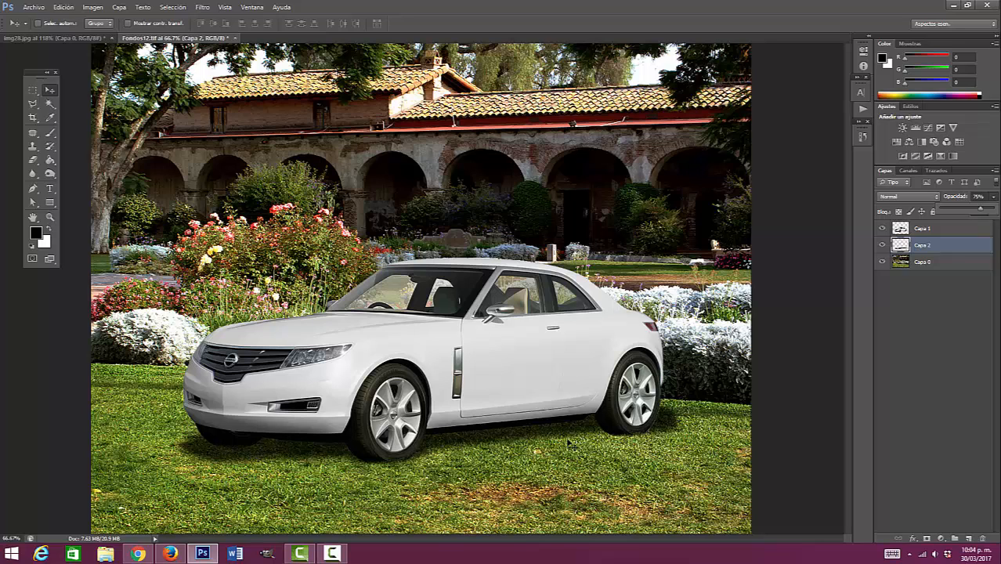
left_click_drag(978, 210, 981, 210)
Step: Review the whole composite by briefly hiding and showing the car, shadow and background layers one at a time
key("ctrl+minus")
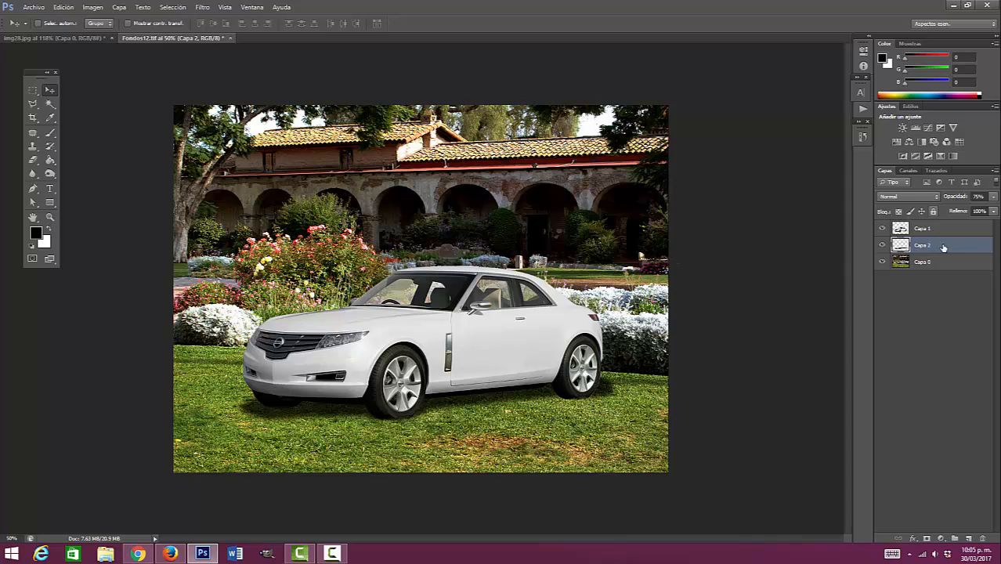
left_click(881, 228)
left_click(882, 228)
left_click(881, 228)
left_click(882, 228)
left_click(882, 246)
left_click(882, 246)
left_click(882, 246)
left_click(882, 246)
left_click(882, 261)
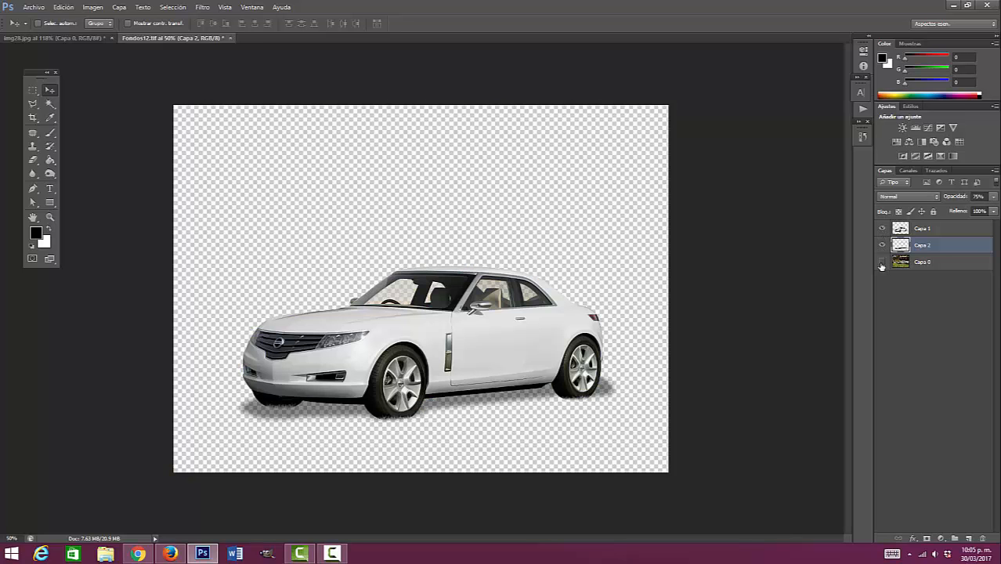
left_click(881, 262)
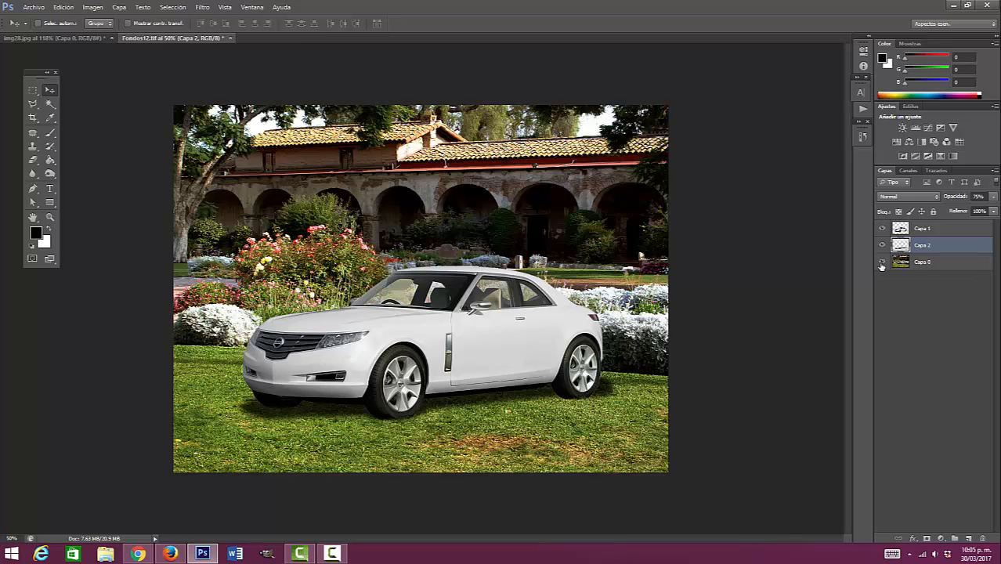